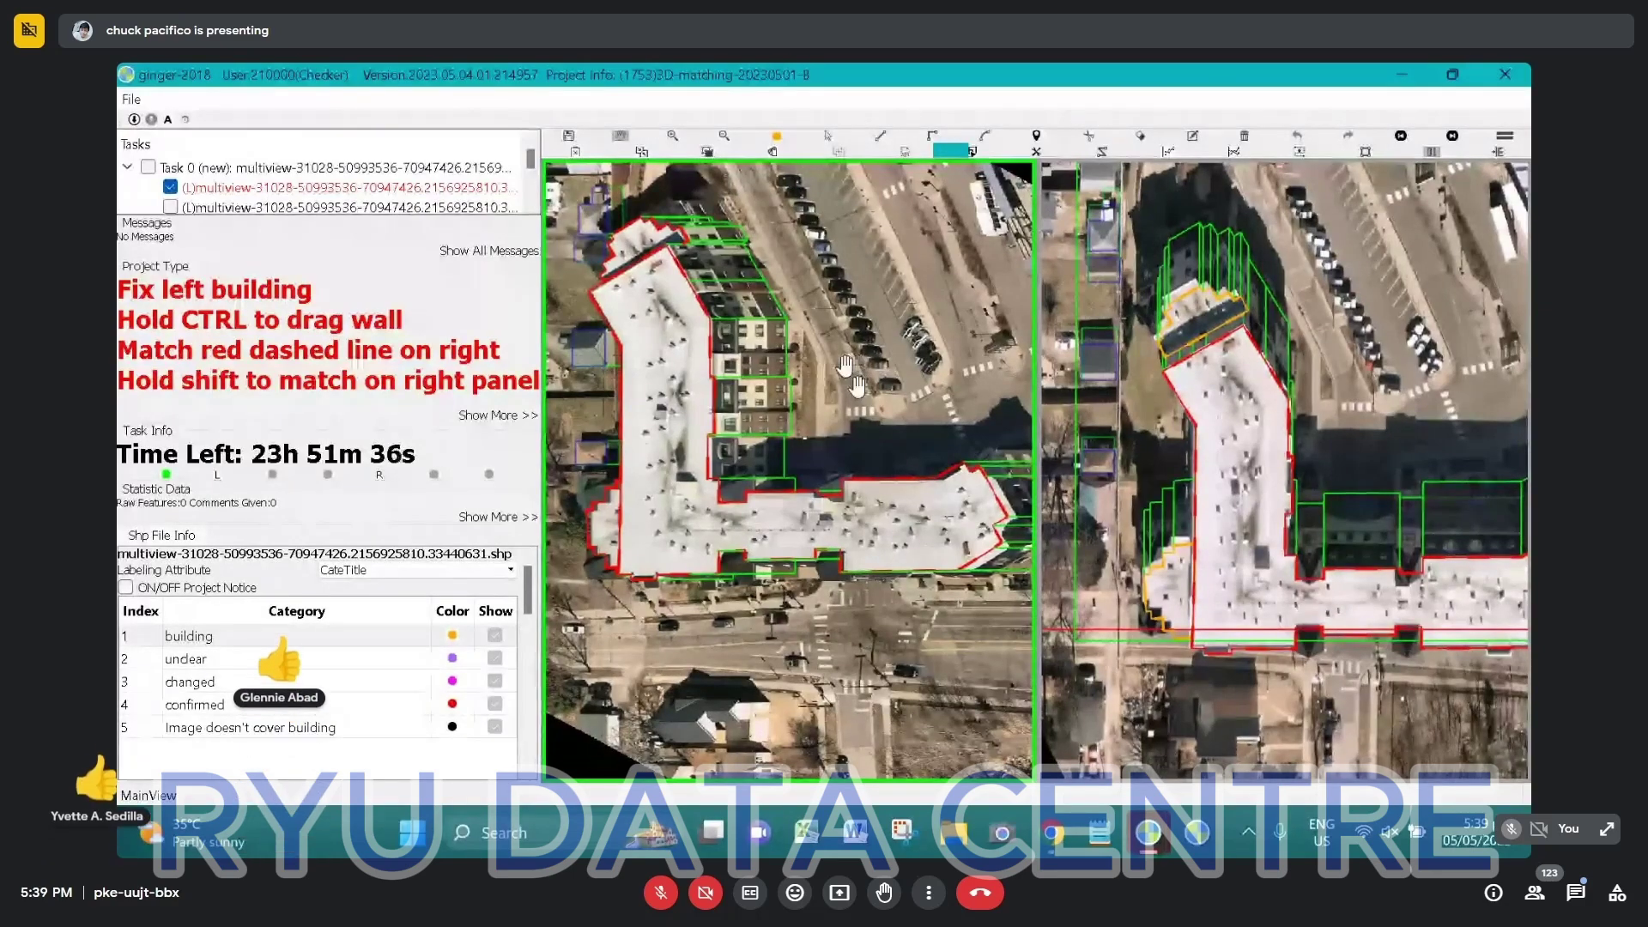
# Select all existing outlines of the L-shaped building and delete them
pyautogui.moveTo(826, 374); pyautogui.dragTo(827, 379)
pyautogui.click(828, 136)
pyautogui.moveTo(596, 204); pyautogui.dragTo(973, 673)
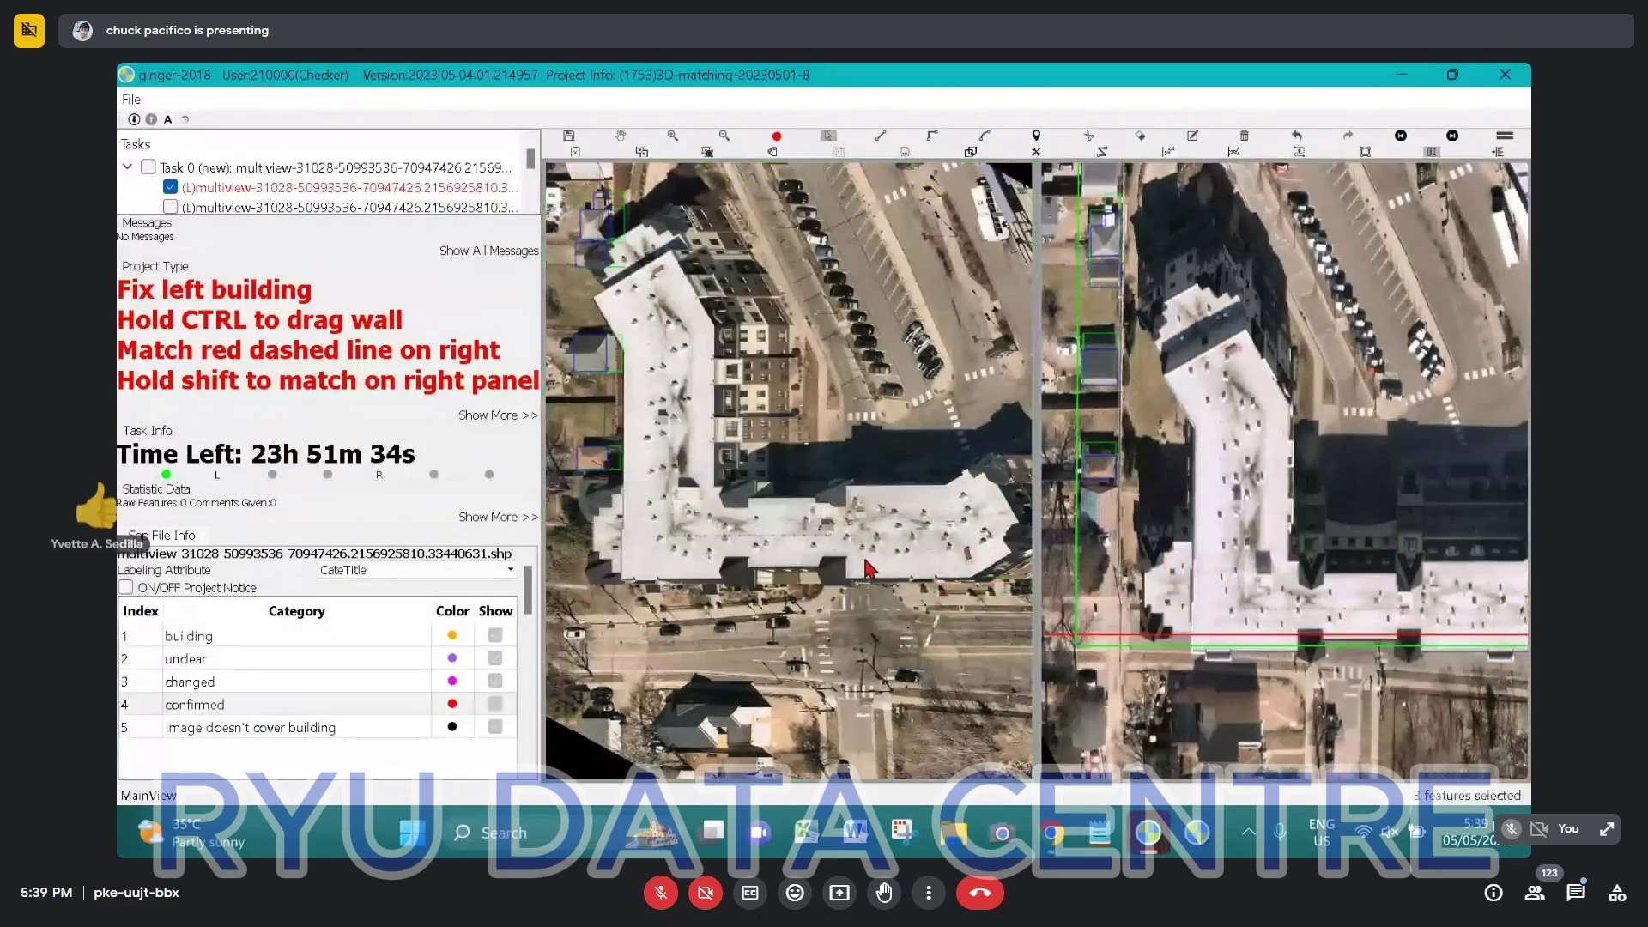
# Examine the L-shaped building's roof and walls in both aerial views, comparing the section above the arched entrance
pyautogui.scroll(5, 864, 558)
pyautogui.scroll(-5, 766, 543)
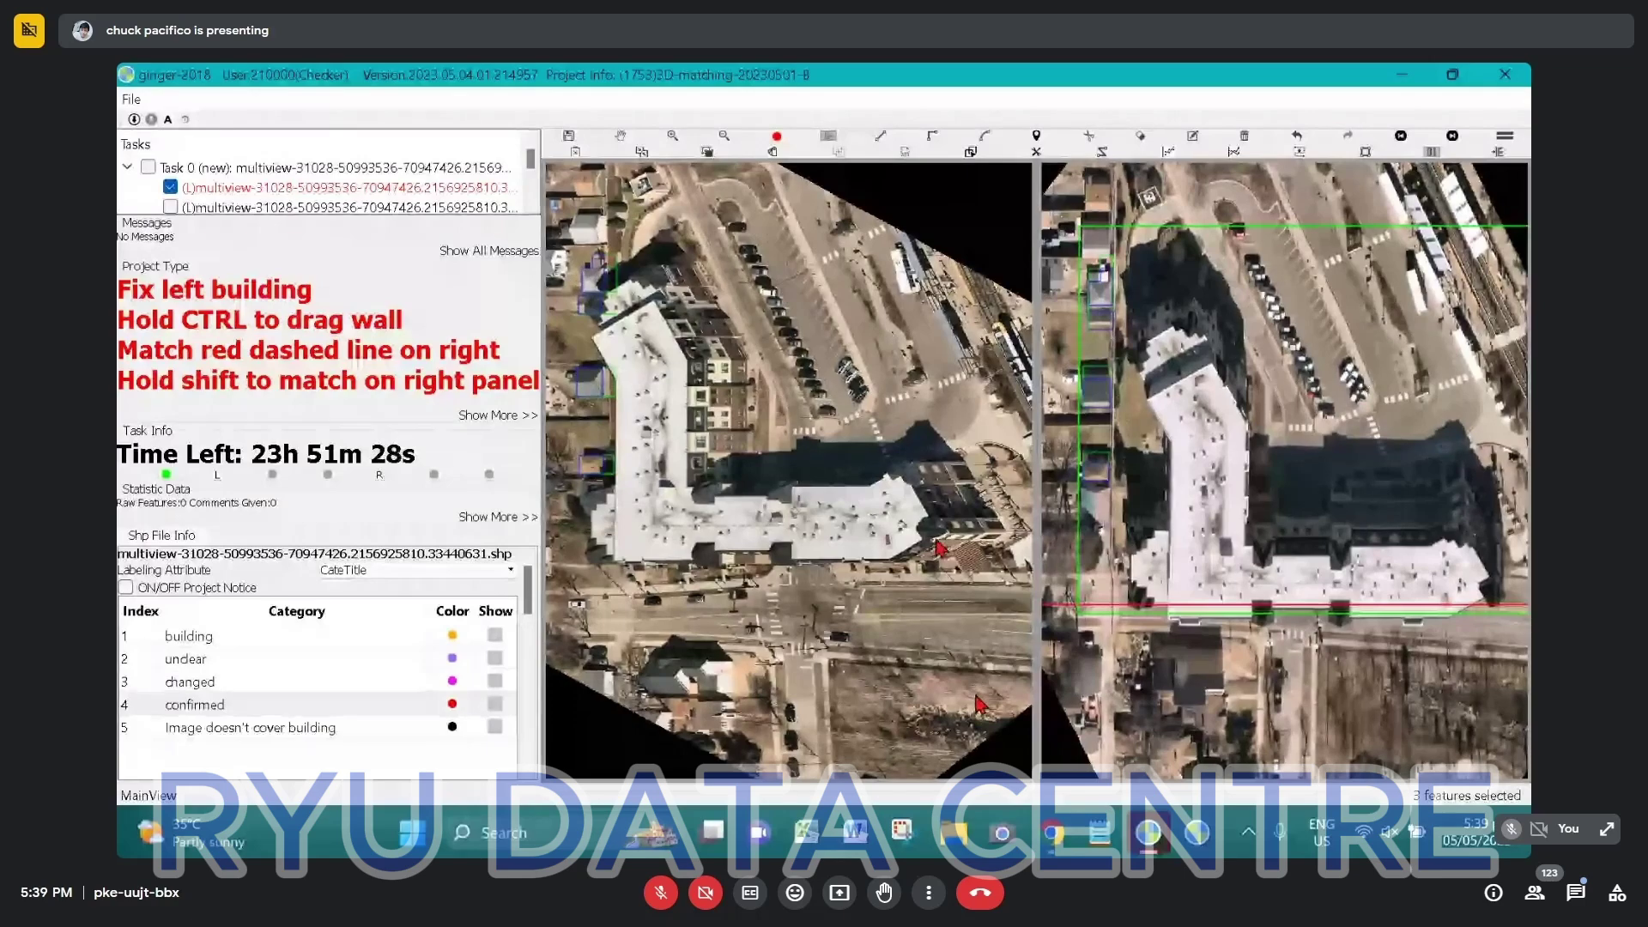
pyautogui.scroll(3, 960, 681)
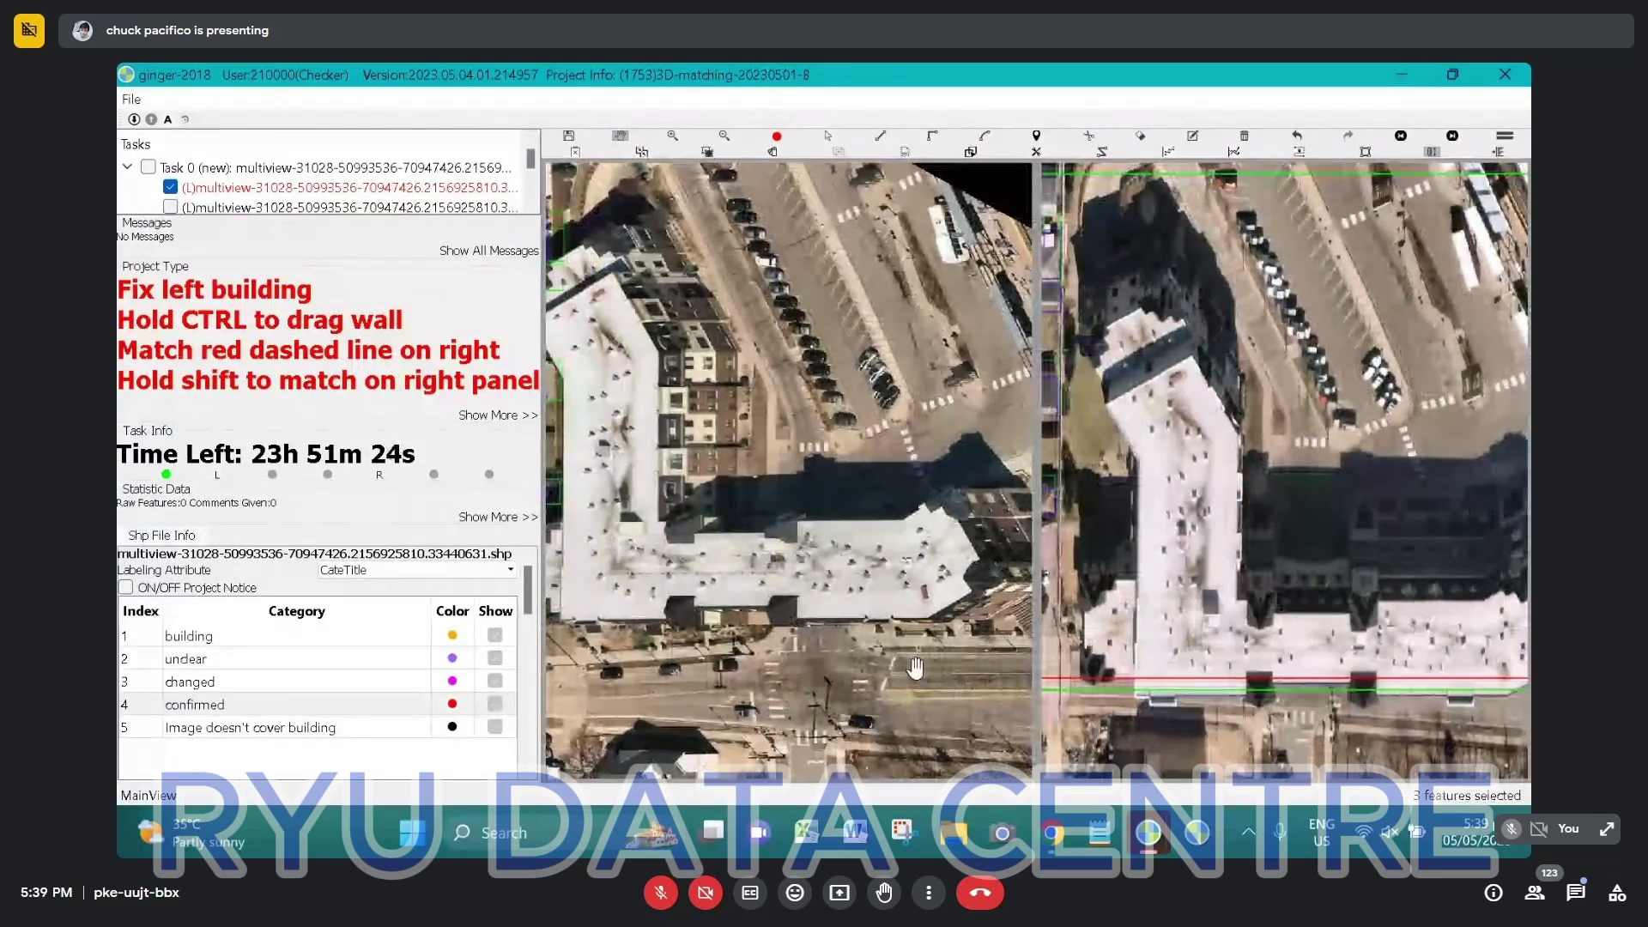
pyautogui.moveTo(912, 666); pyautogui.dragTo(935, 664)
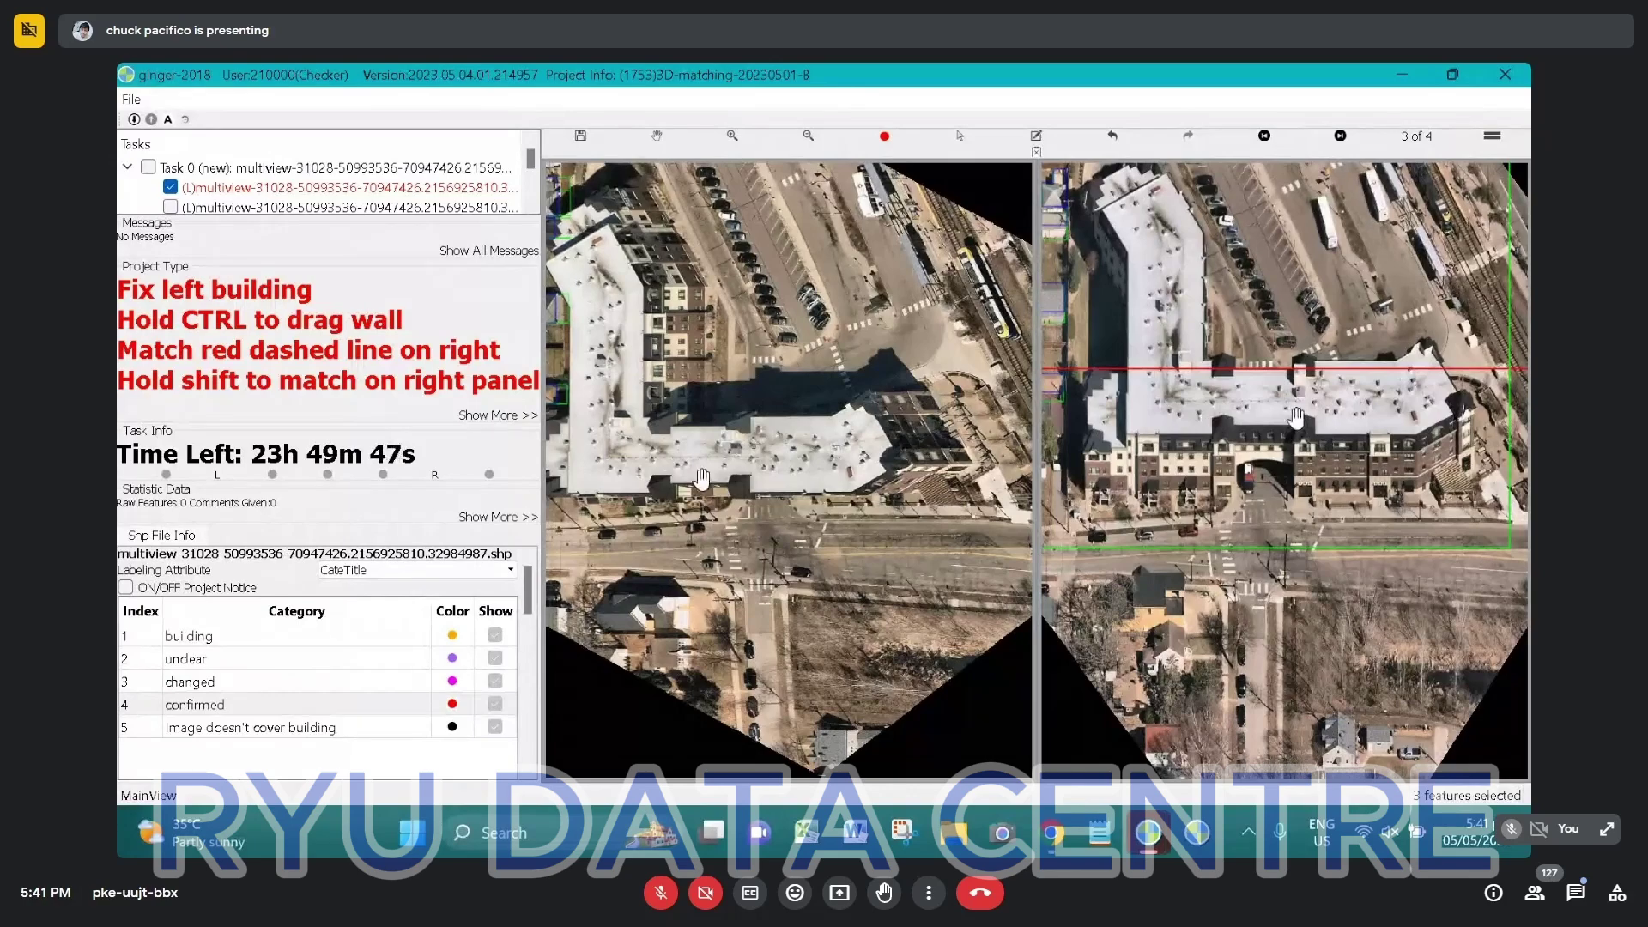
pyautogui.scroll(2, 703, 478)
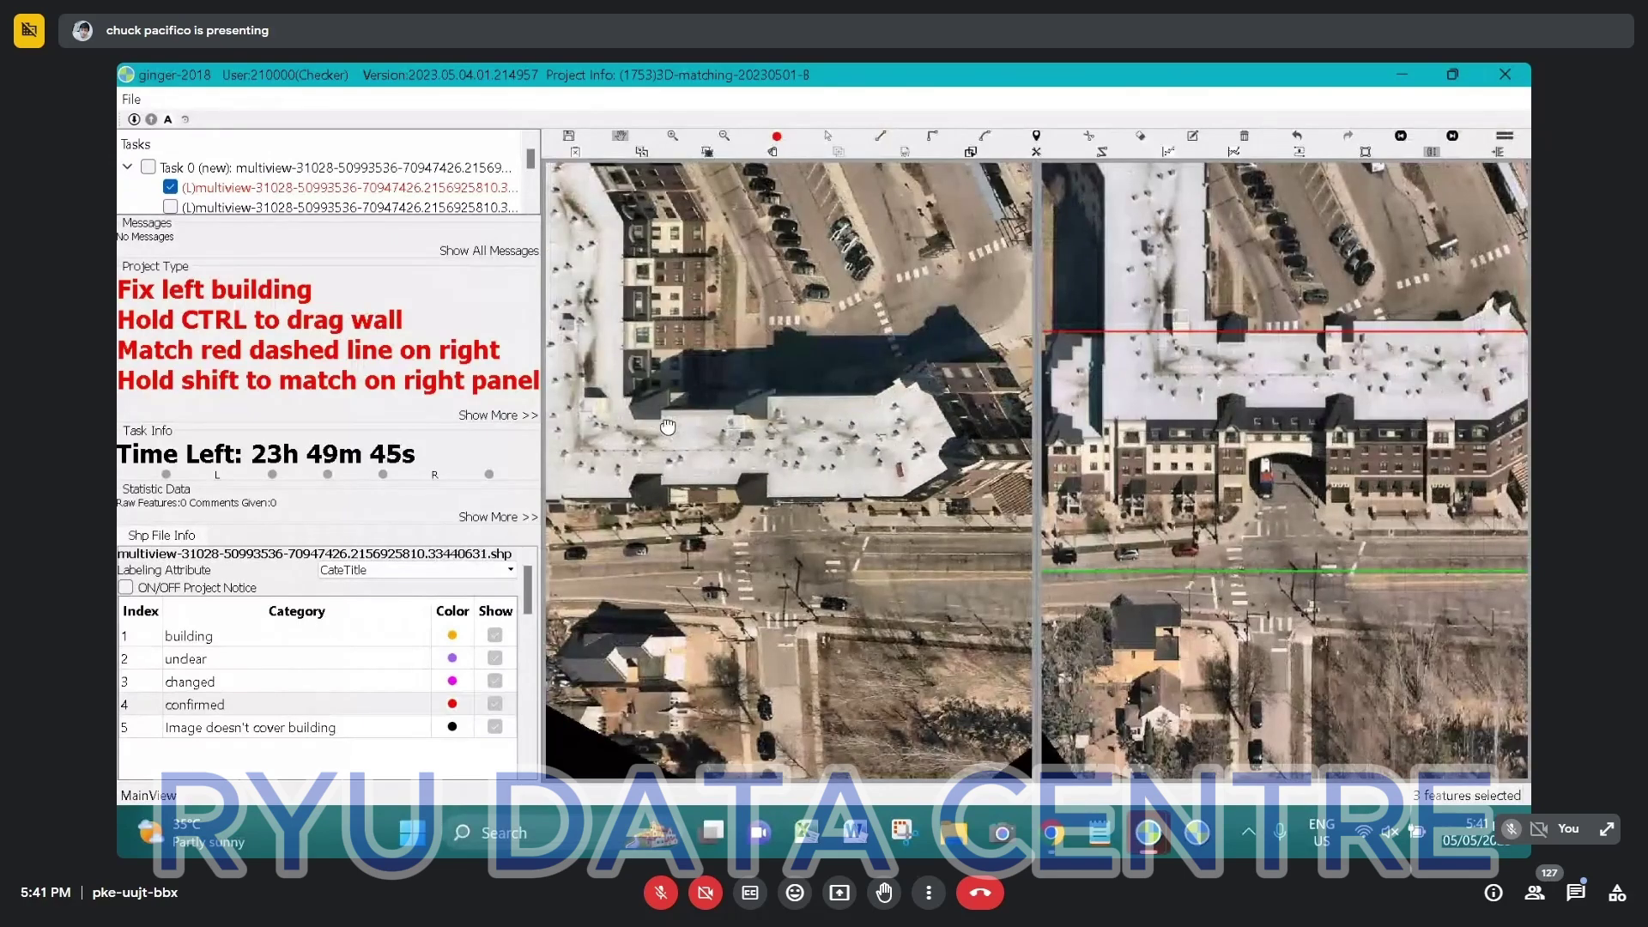
pyautogui.scroll(2, 668, 426)
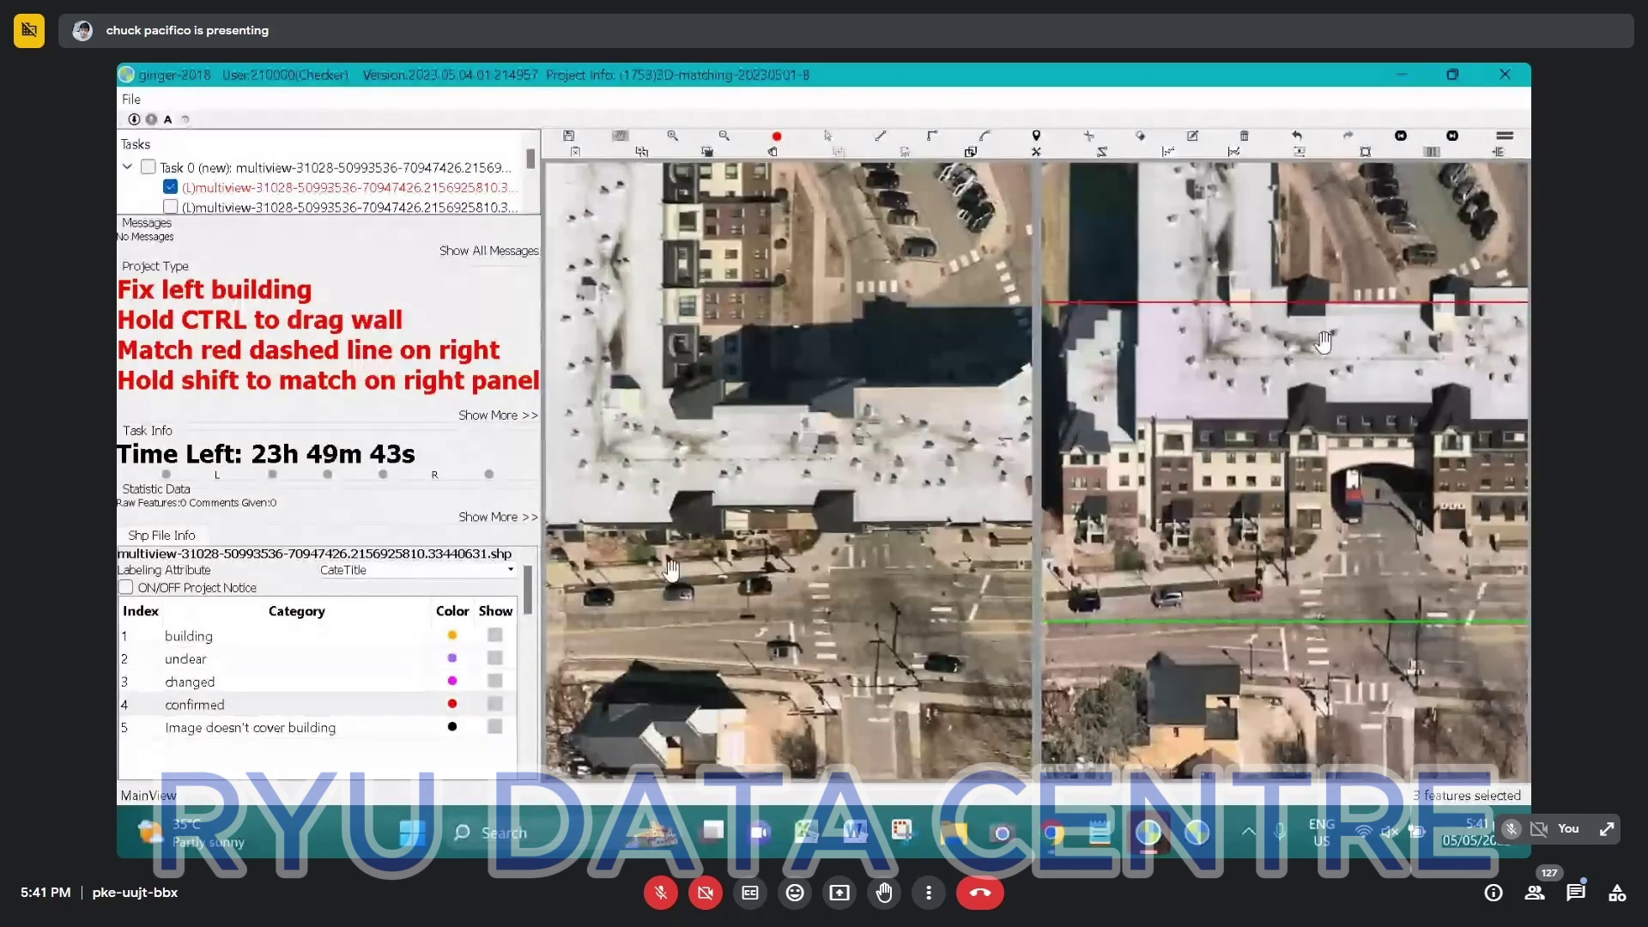
pyautogui.moveTo(1323, 343); pyautogui.dragTo(1302, 379)
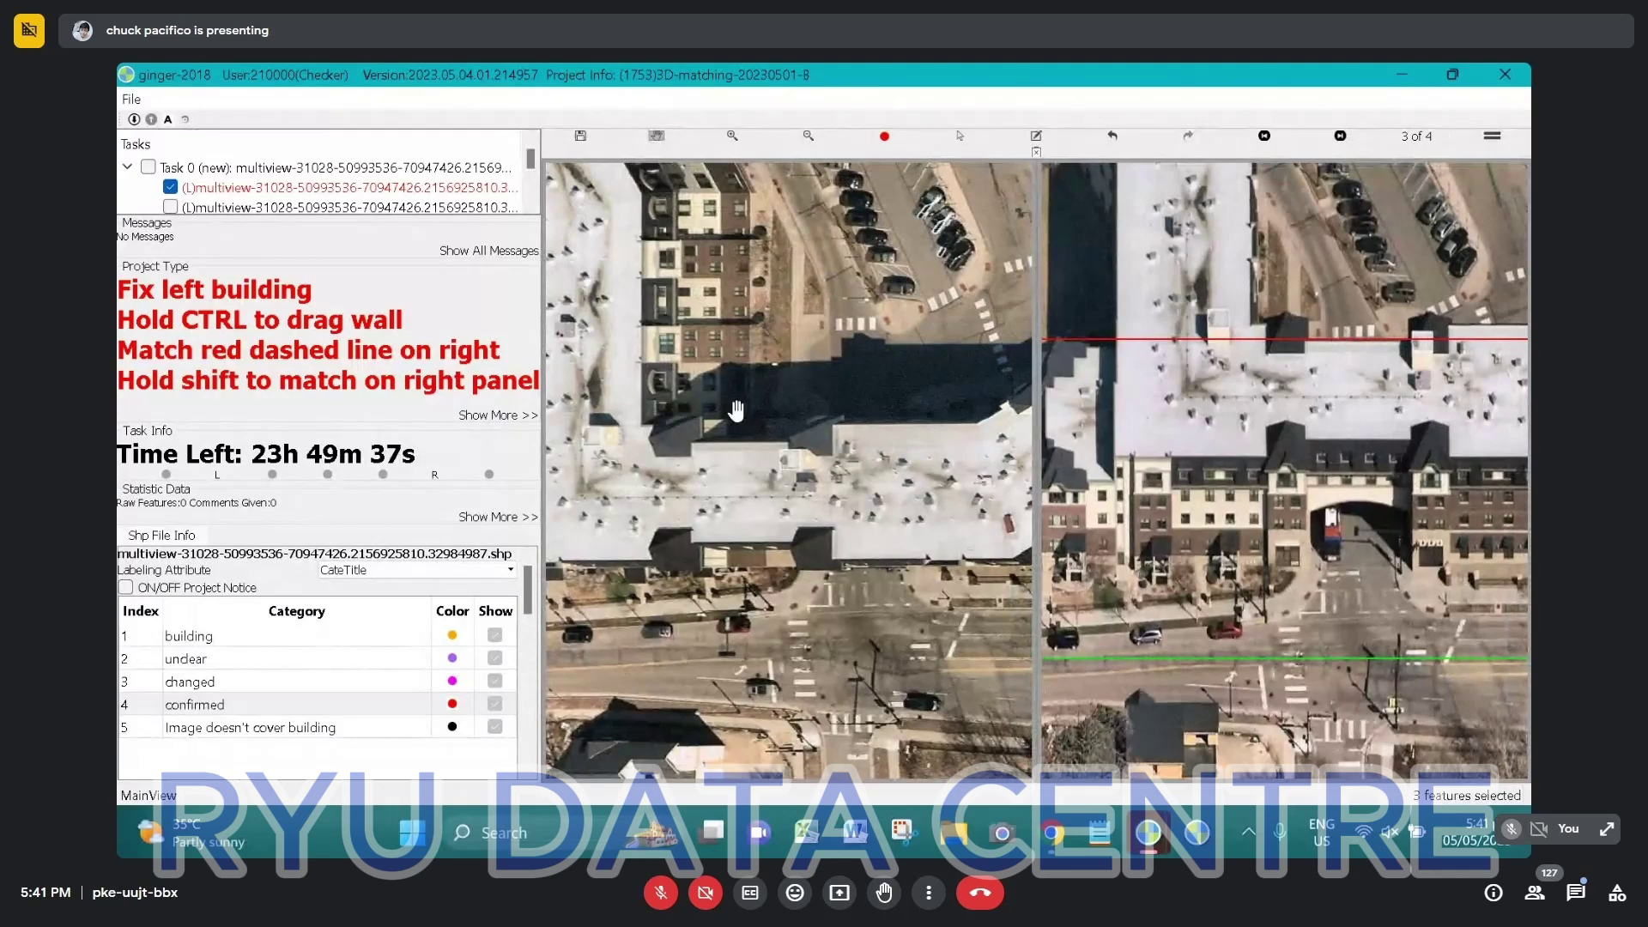
pyautogui.scroll(1, 595, 426)
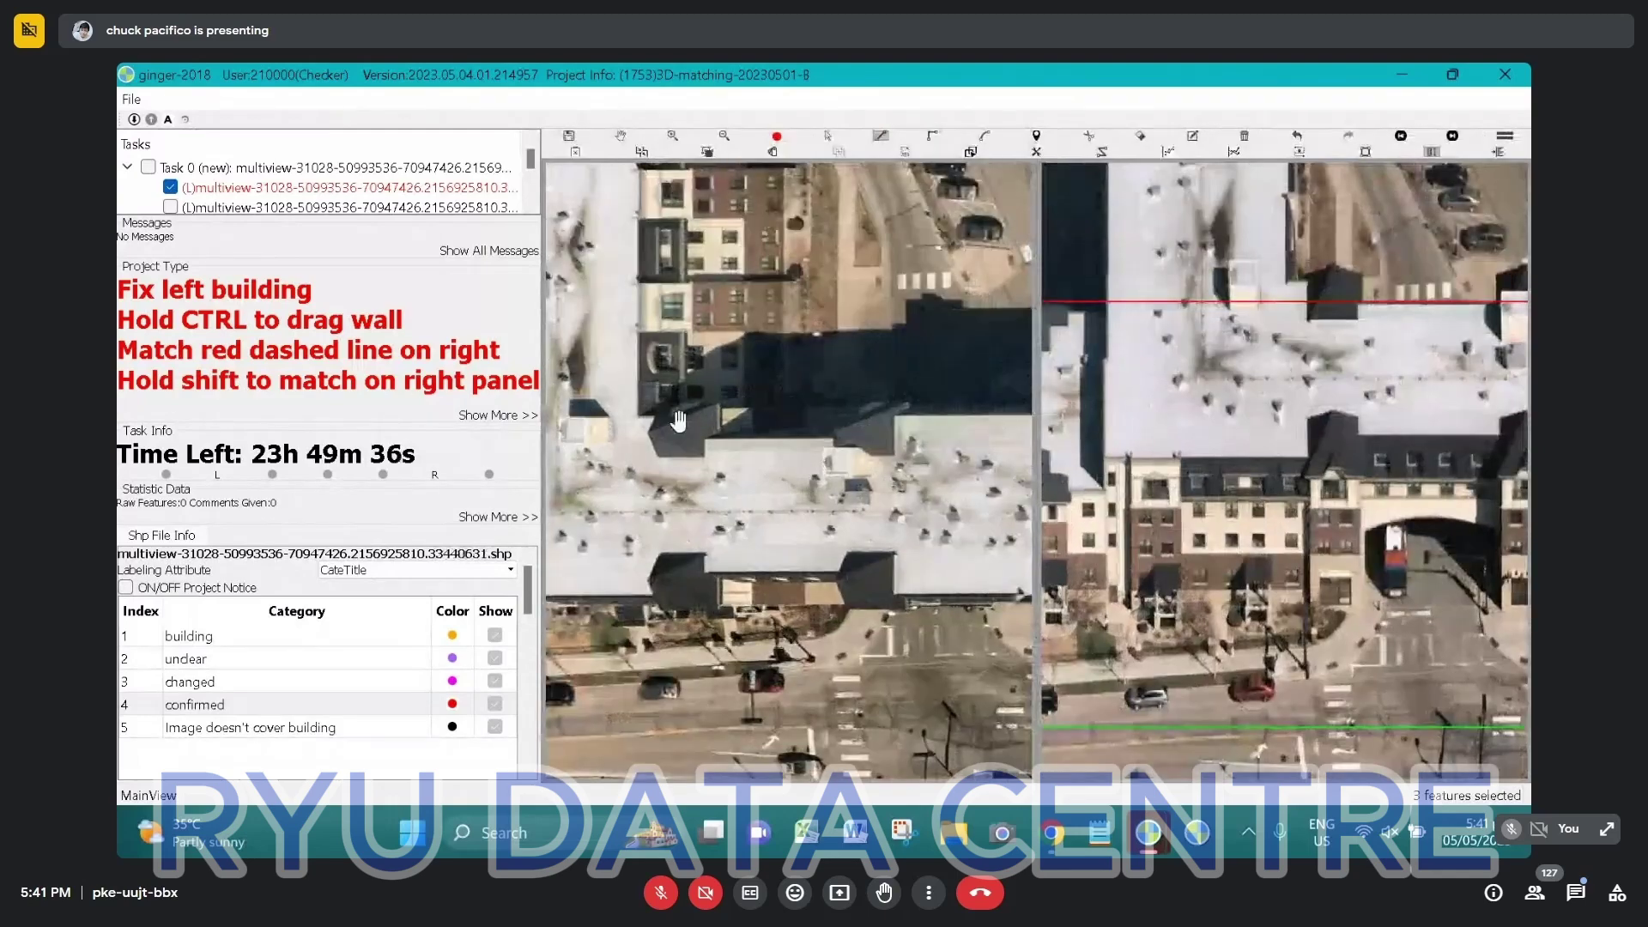
# Draw a rectangular building outline around the roof section bounded by the four dark gables above the arched entrance
pyautogui.click(900, 401)
pyautogui.click(900, 609)
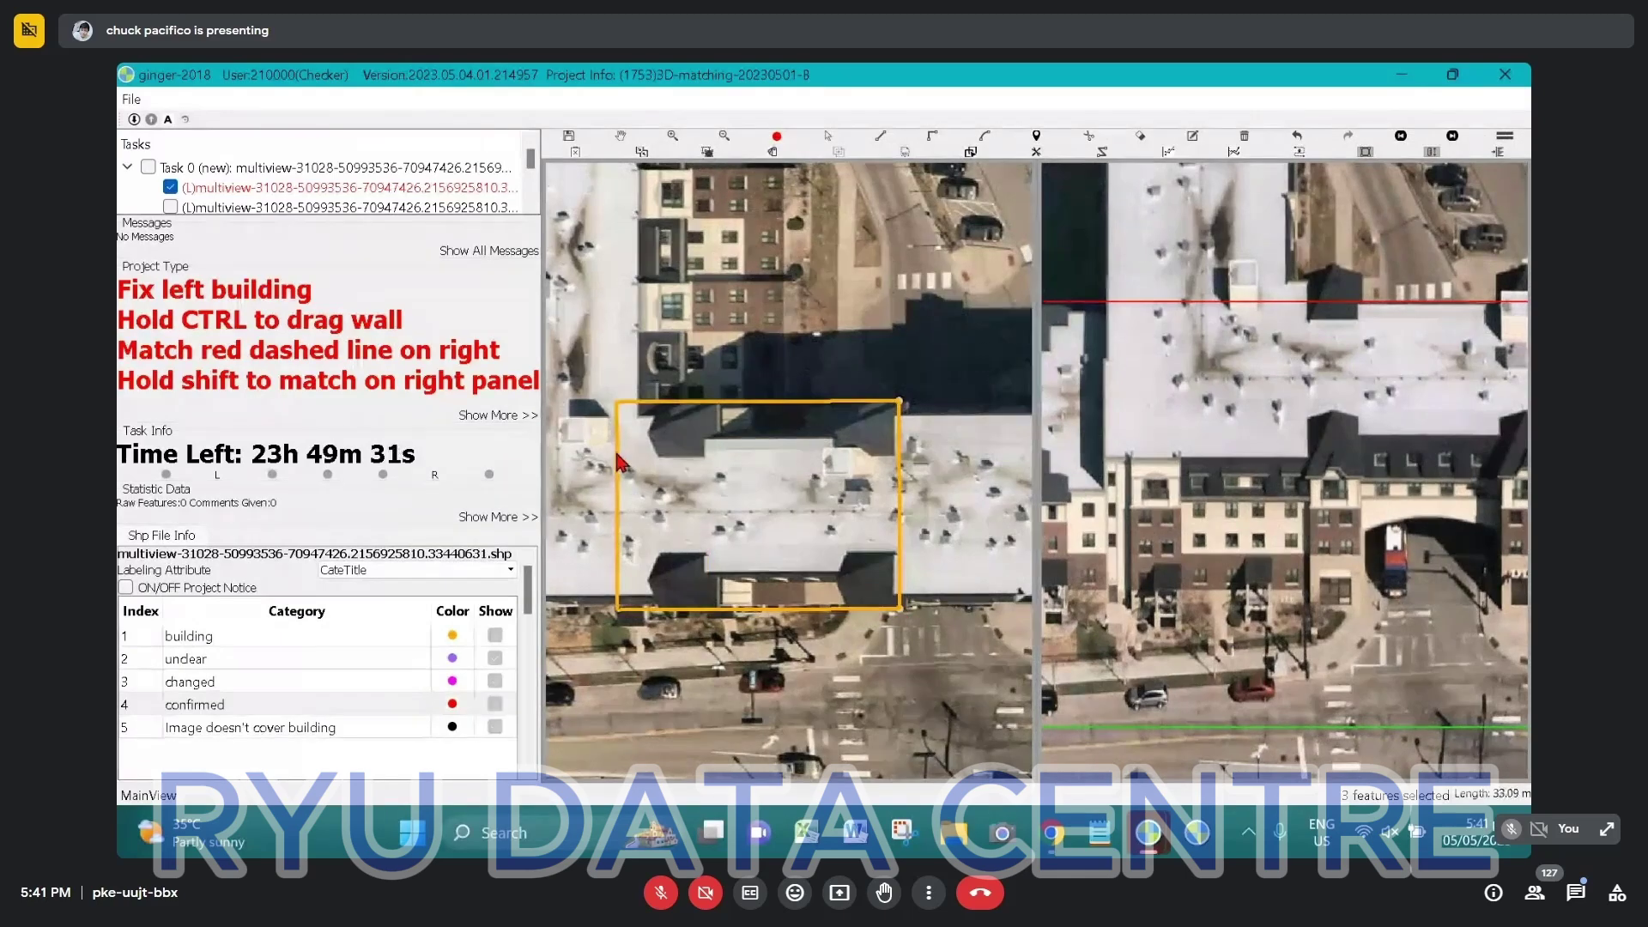
pyautogui.click(657, 481)
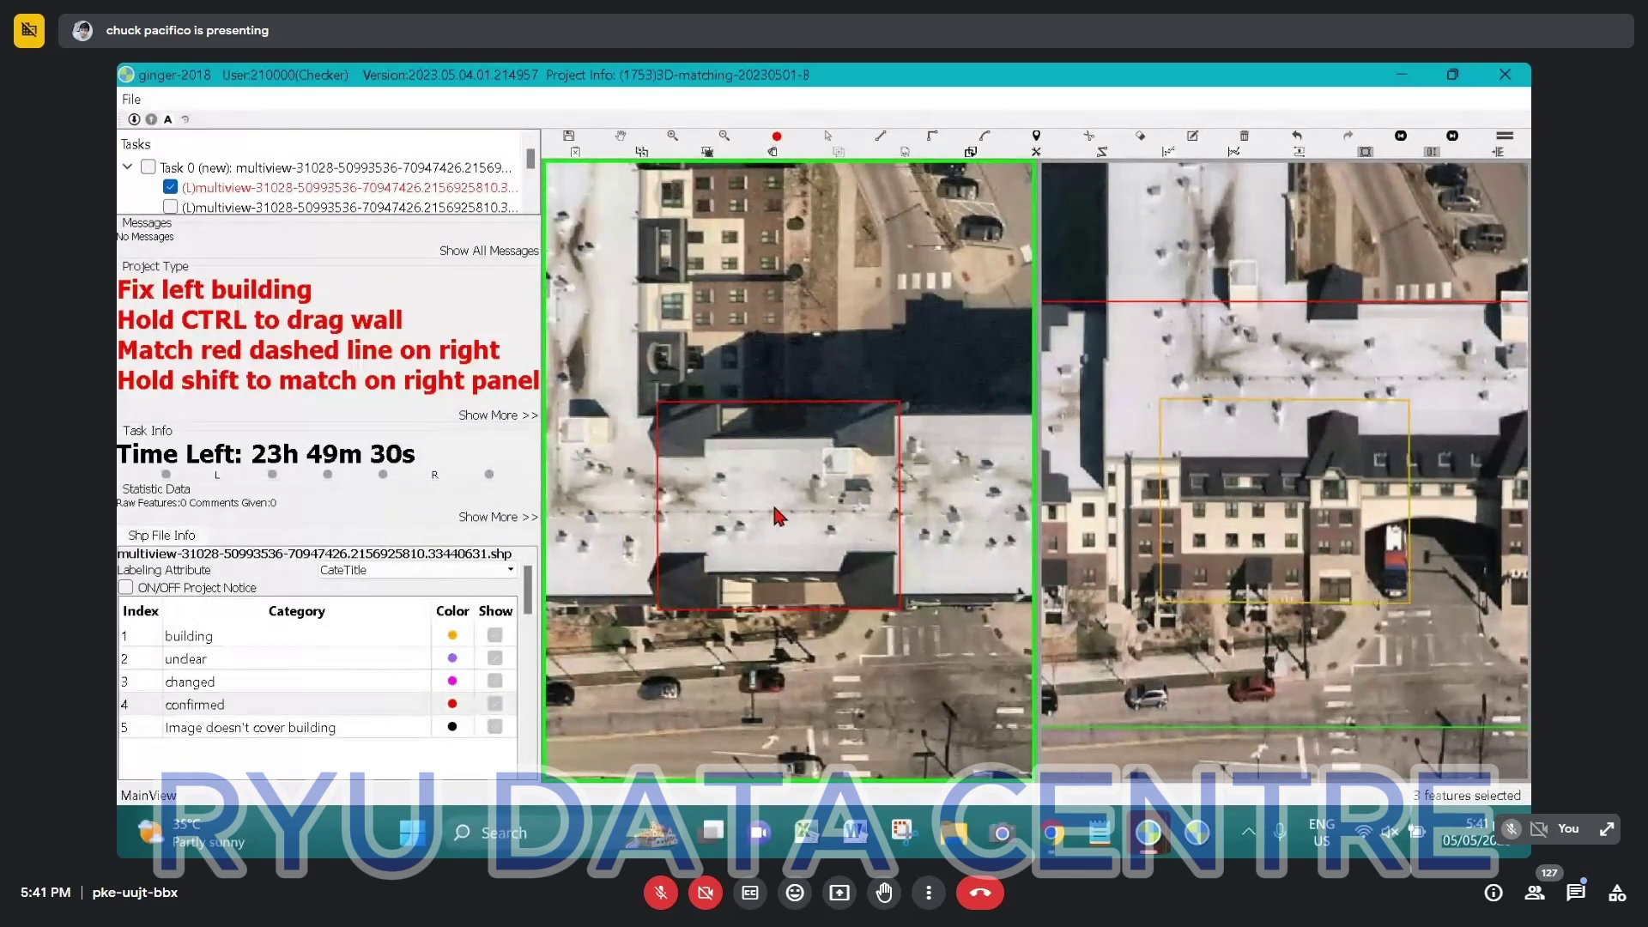
pyautogui.scroll(-2, 774, 508)
pyautogui.press('space')
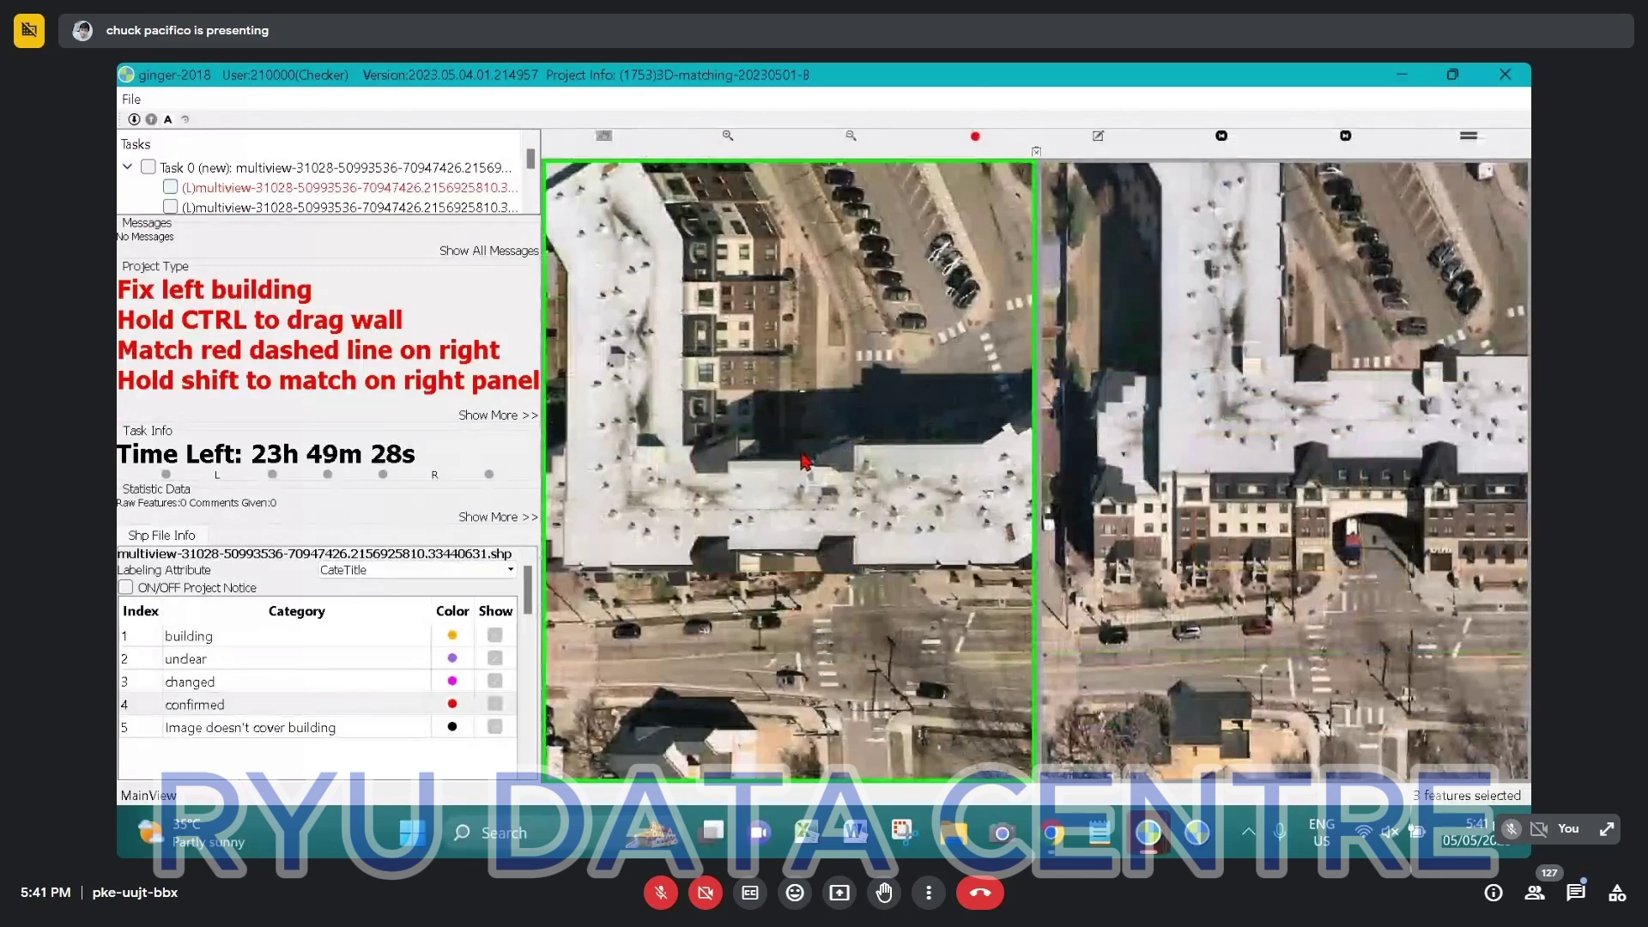
pyautogui.press('space')
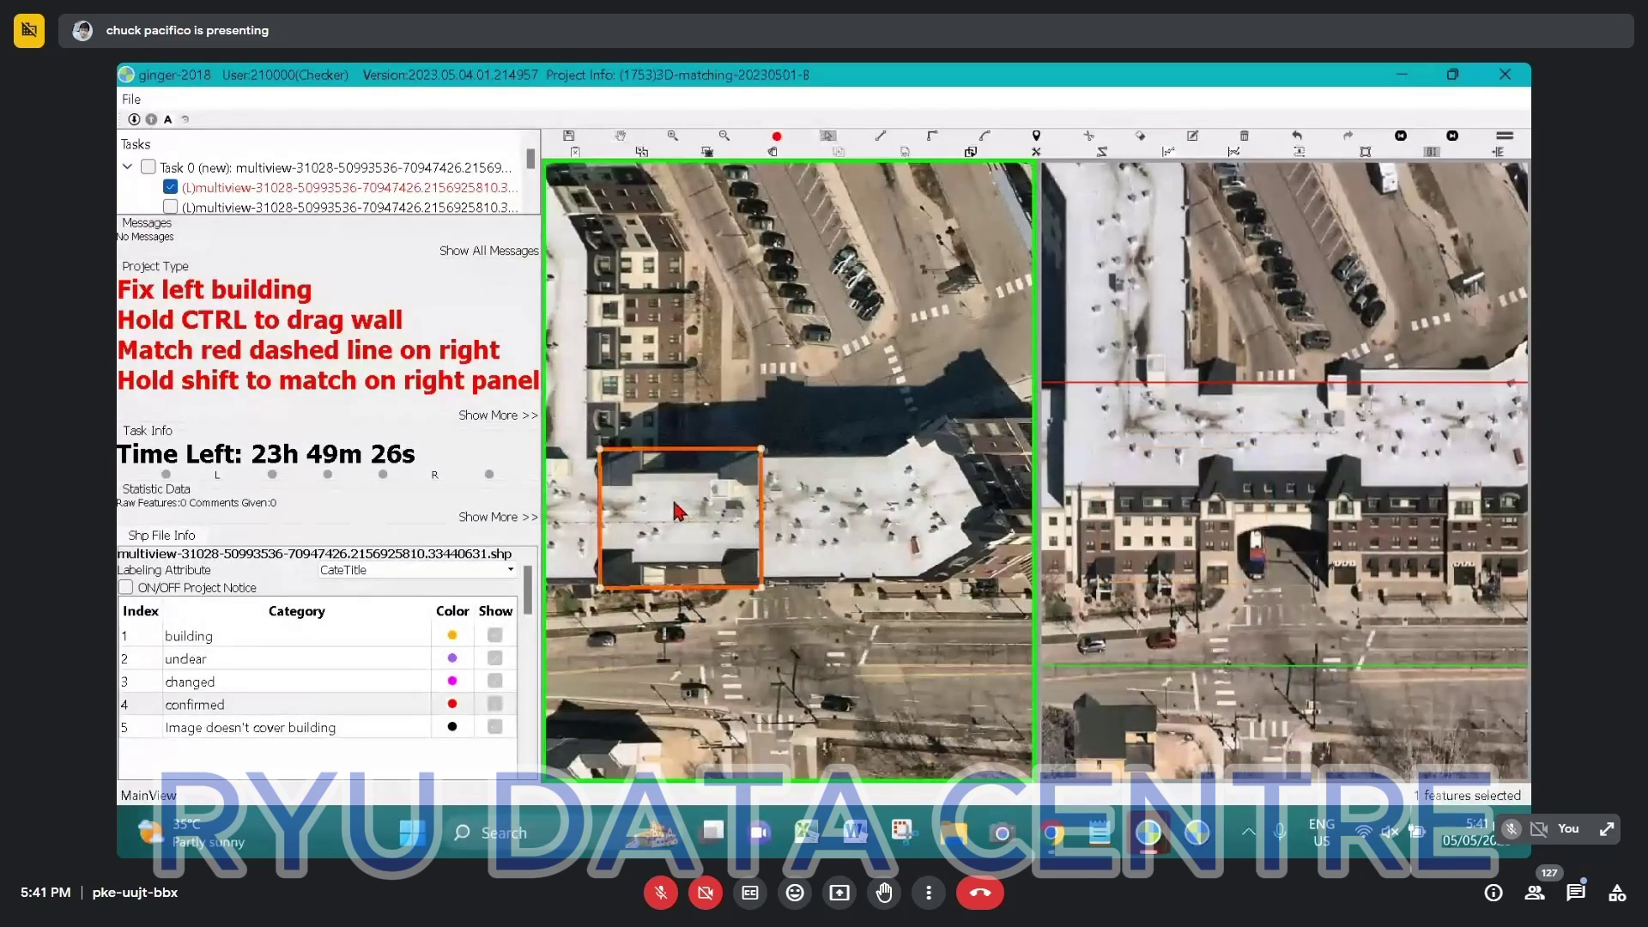
# Offset the rectangle's footprint to set the wall height, and align its roof outline with the arched section in the right image
pyautogui.click(676, 505)
pyautogui.moveTo(709, 528); pyautogui.dragTo(775, 533)
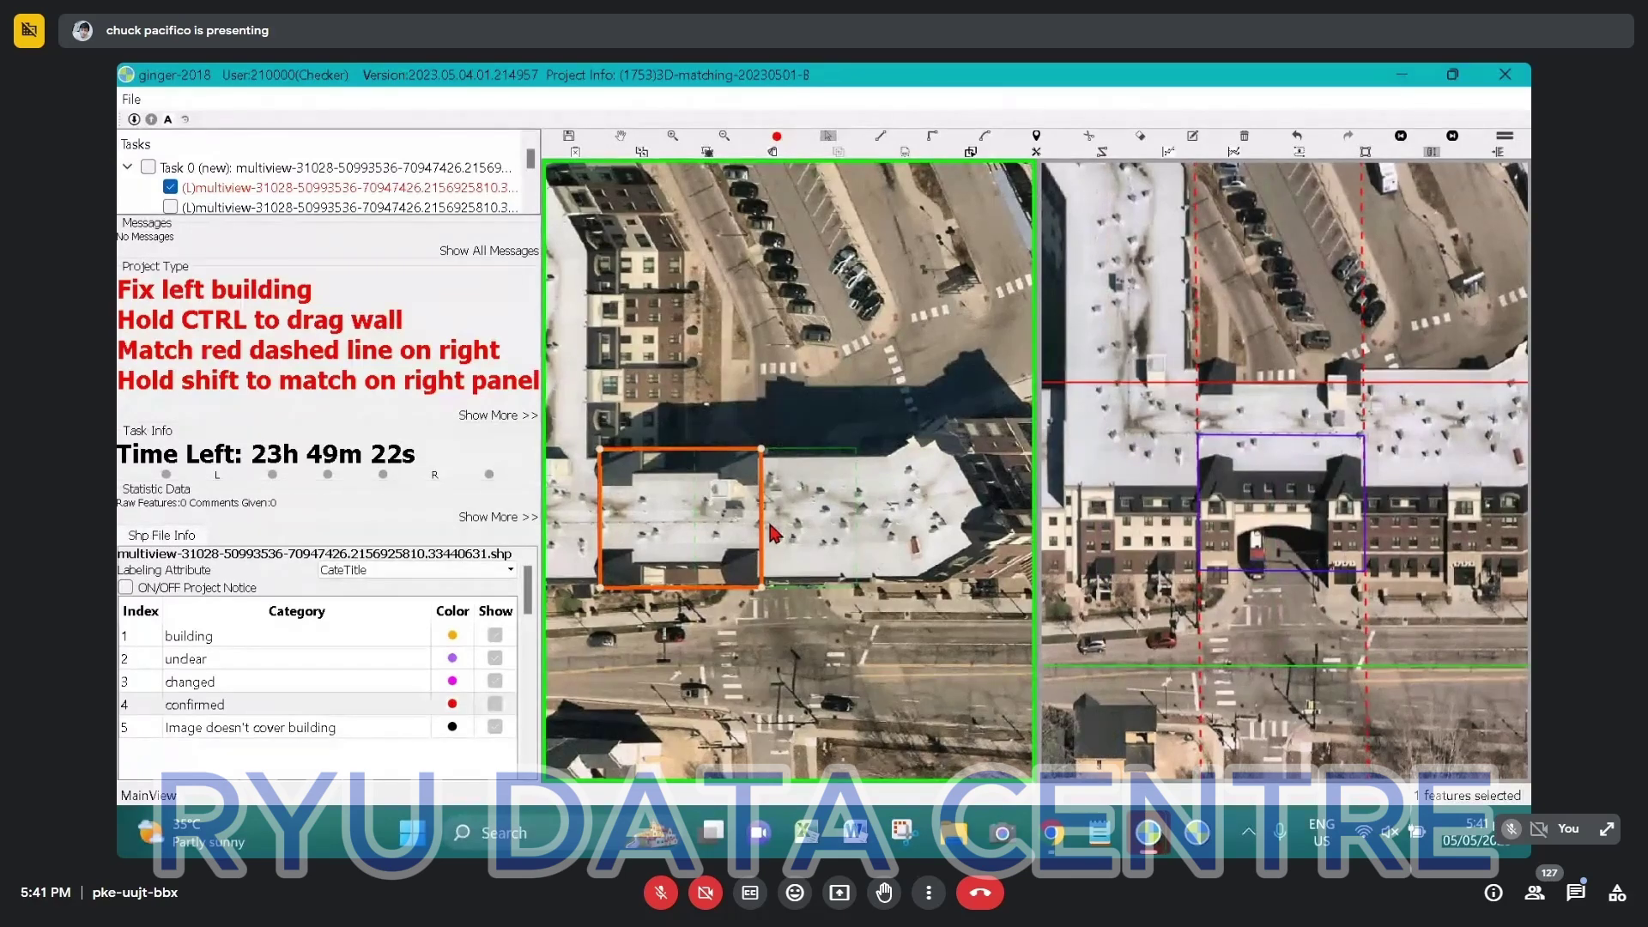
pyautogui.press('space')
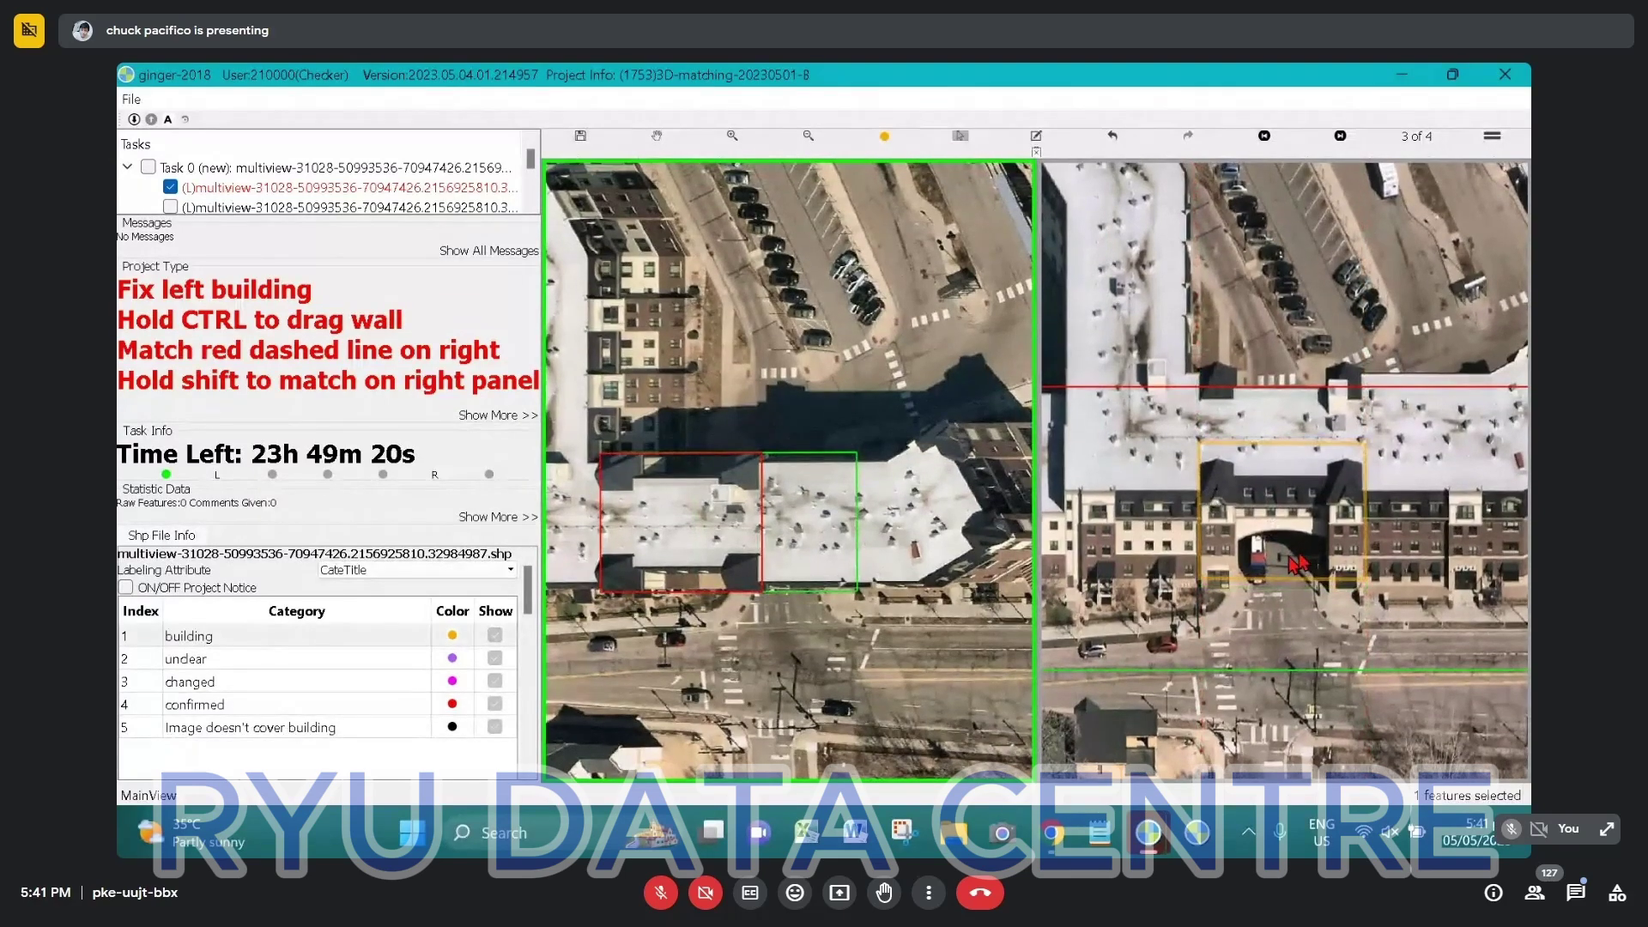
pyautogui.moveTo(1298, 564); pyautogui.dragTo(1292, 493)
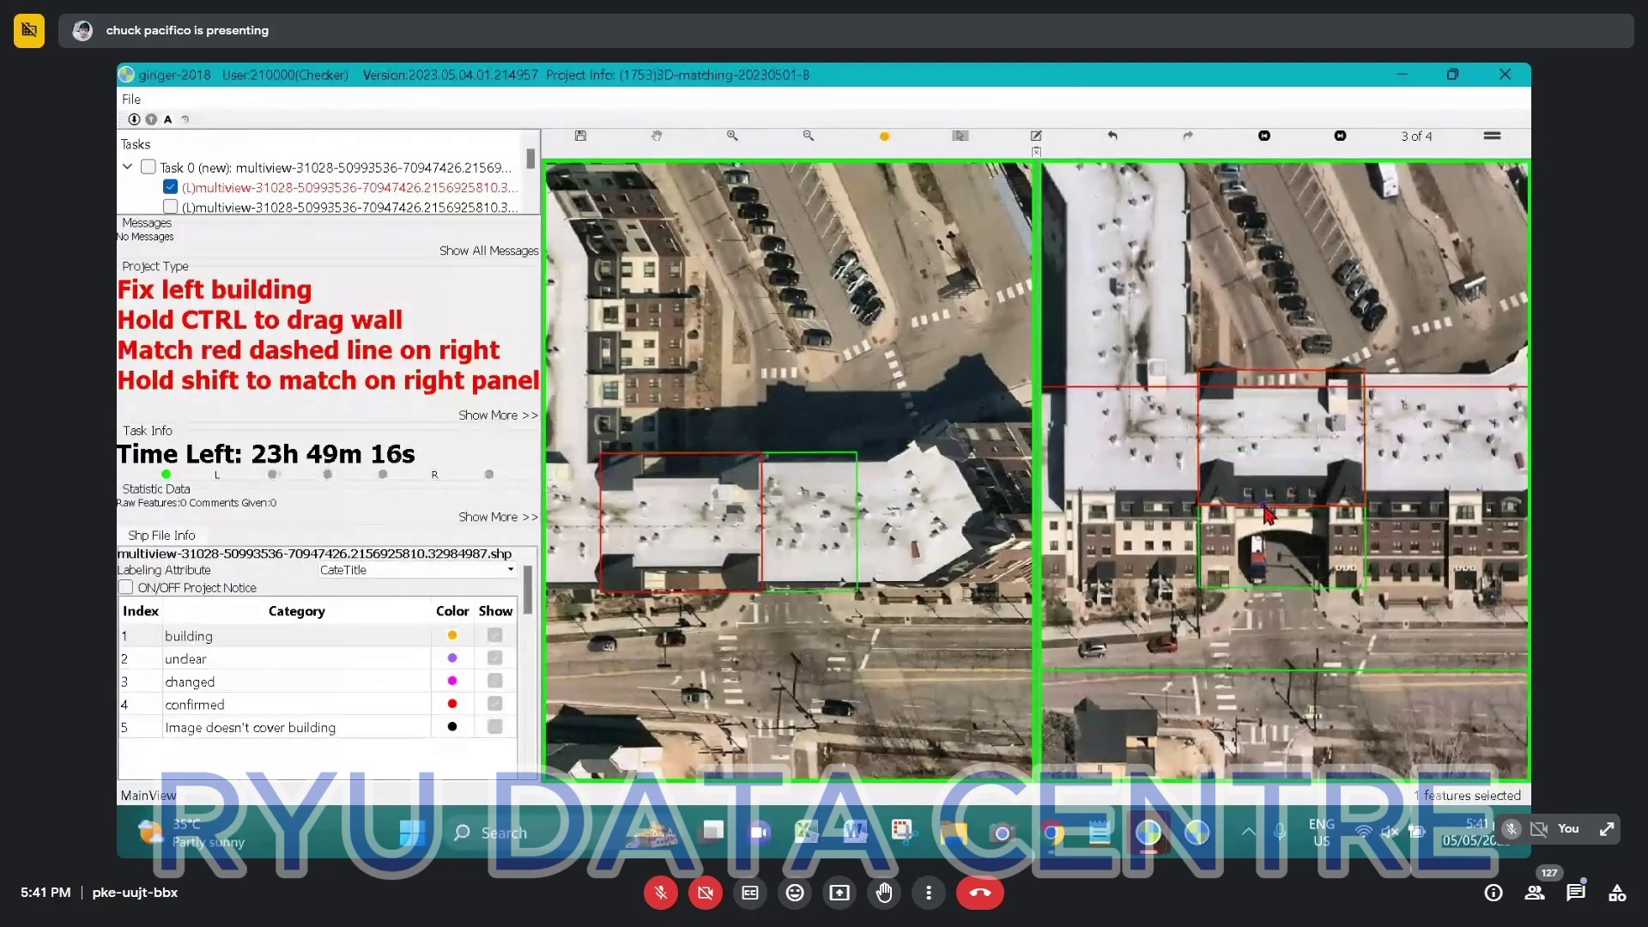
# Split the rectangle with a right-angled outline about 126 m long that separates the four dark gable corners from the flat roof
pyautogui.click(657, 542)
pyautogui.scroll(1, 662, 508)
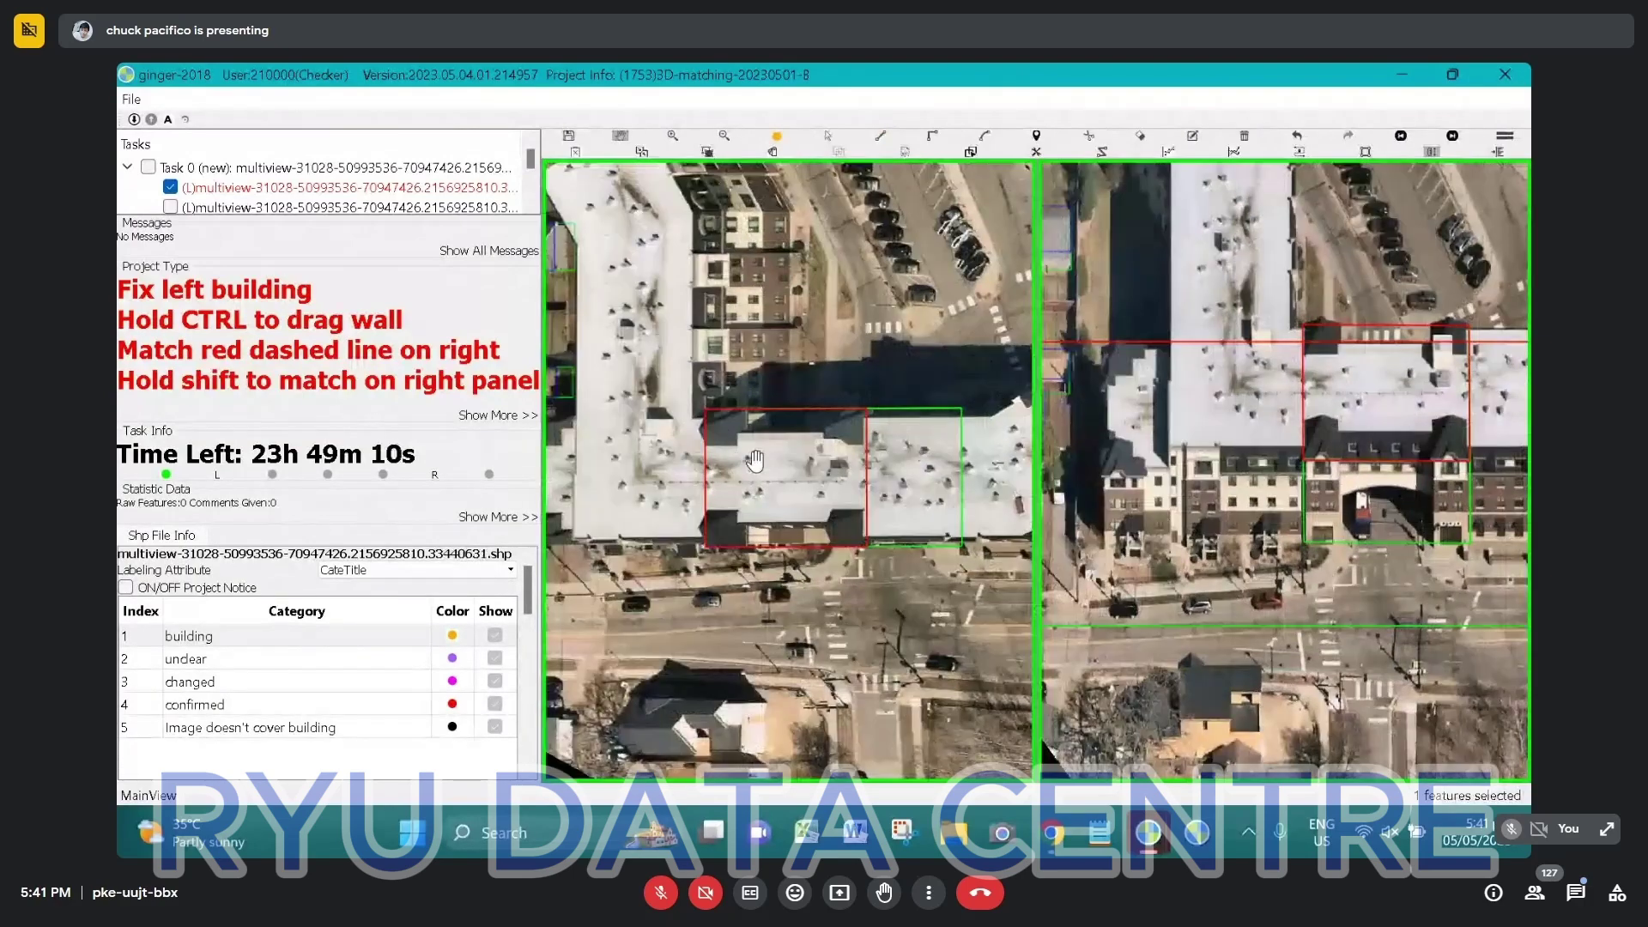
pyautogui.scroll(1, 730, 472)
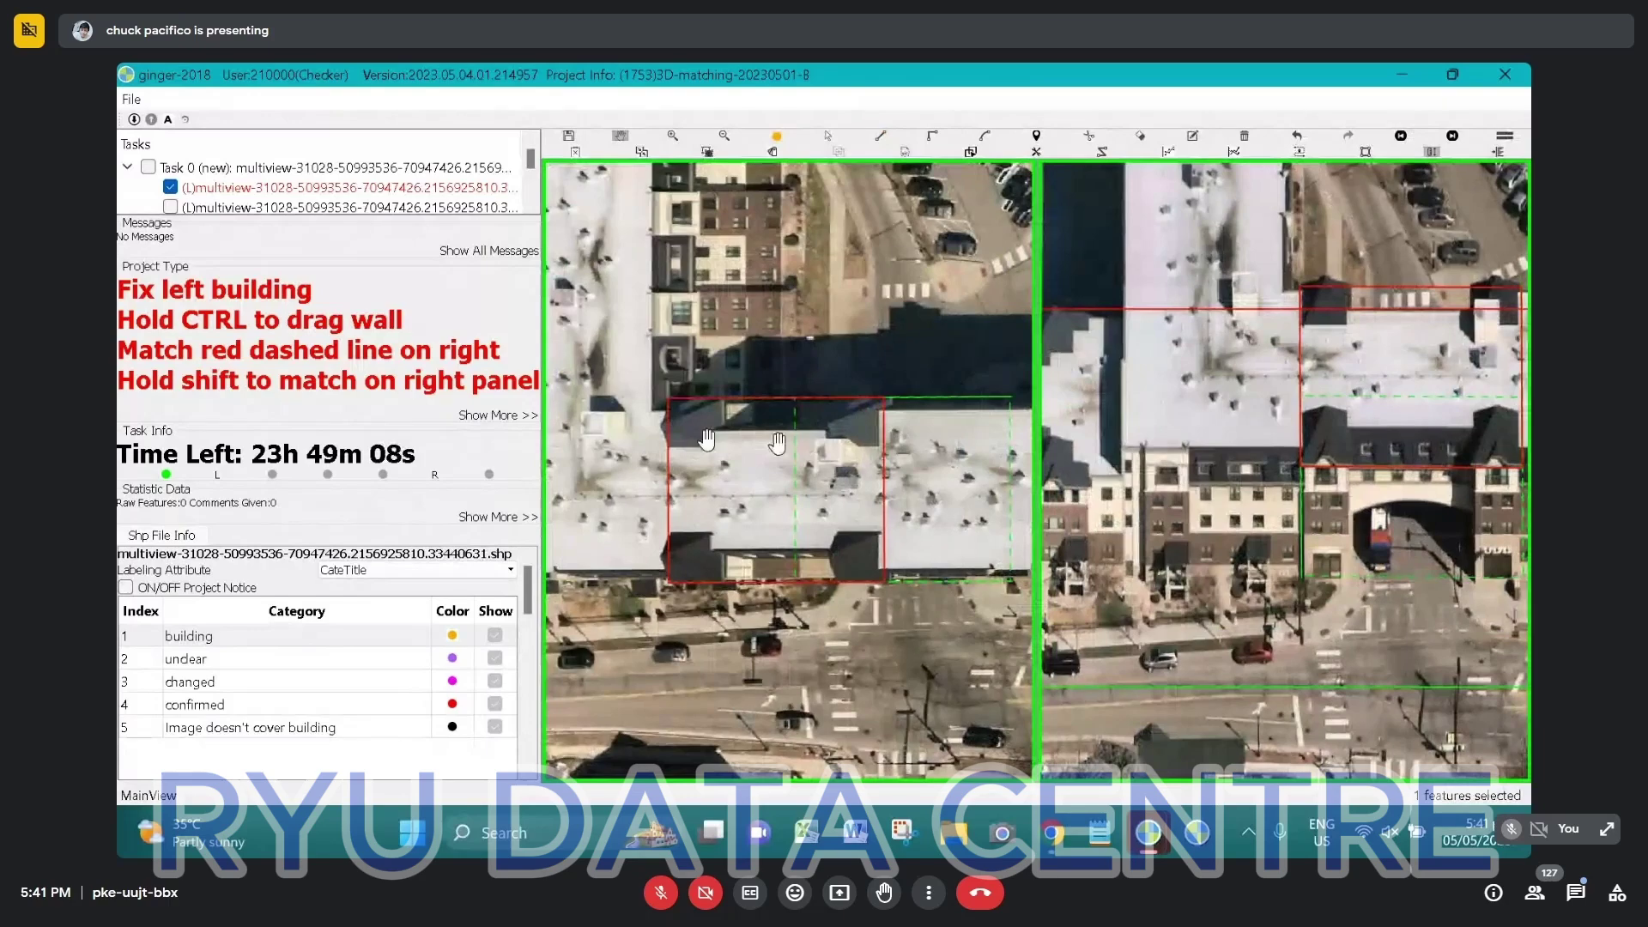
pyautogui.click(724, 404)
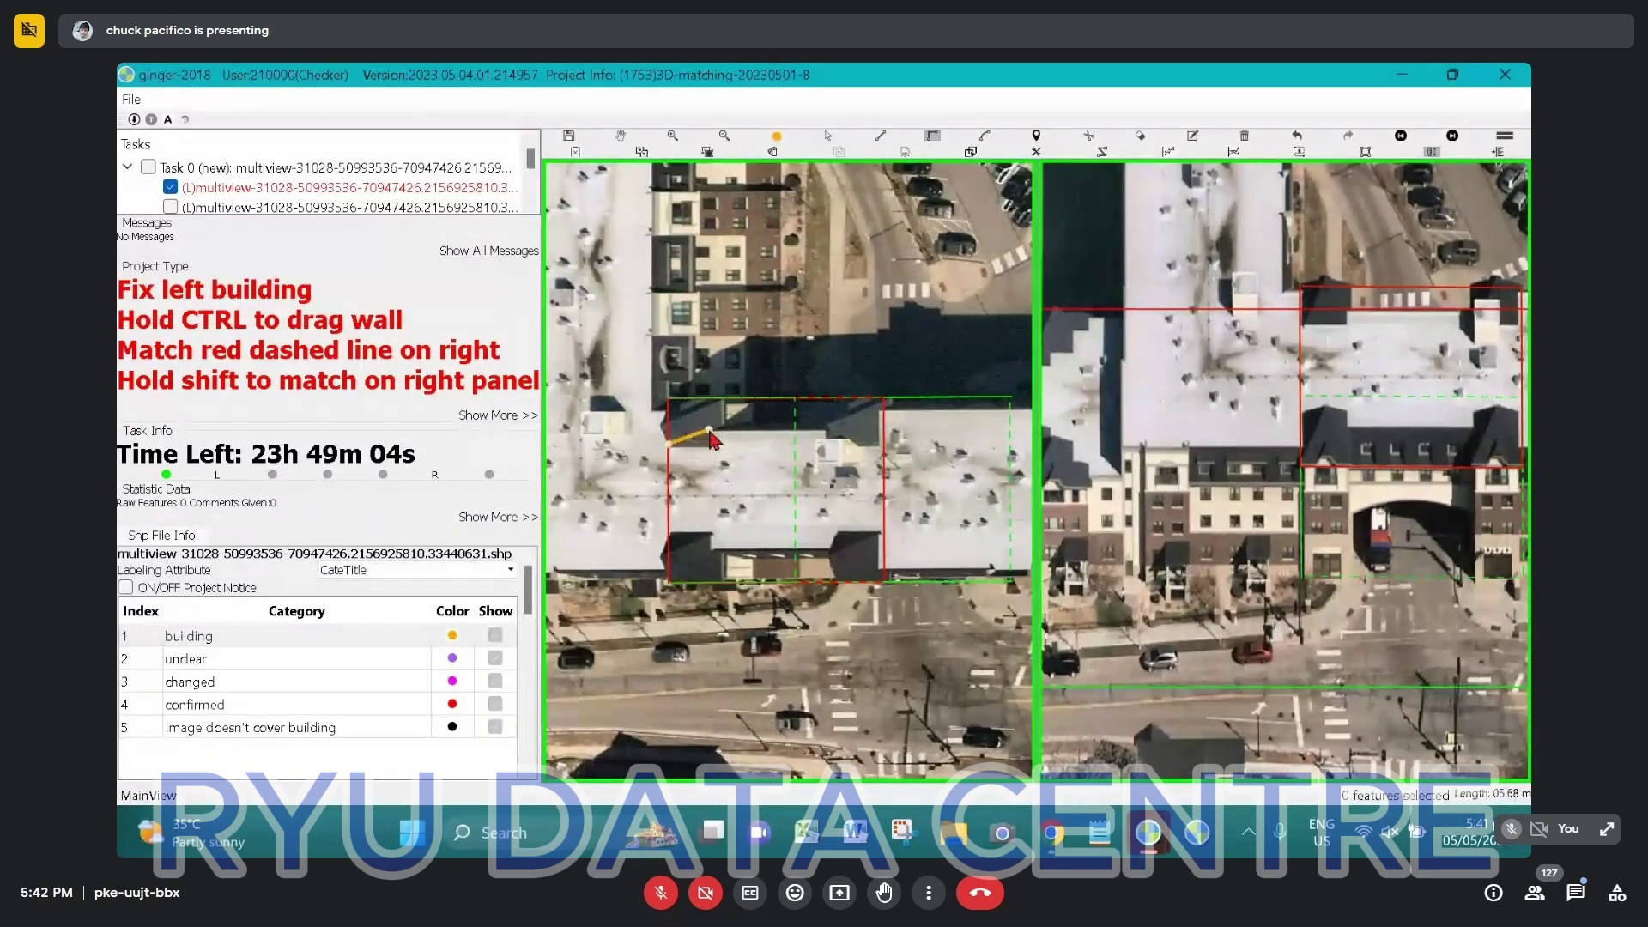
pyautogui.moveTo(670, 455)
pyautogui.mouseDown()
pyautogui.moveTo(711, 448)
pyautogui.moveTo(733, 384)
pyautogui.moveTo(846, 438)
pyautogui.moveTo(950, 604)
pyautogui.moveTo(843, 538)
pyautogui.moveTo(718, 560)
pyautogui.mouseUp()
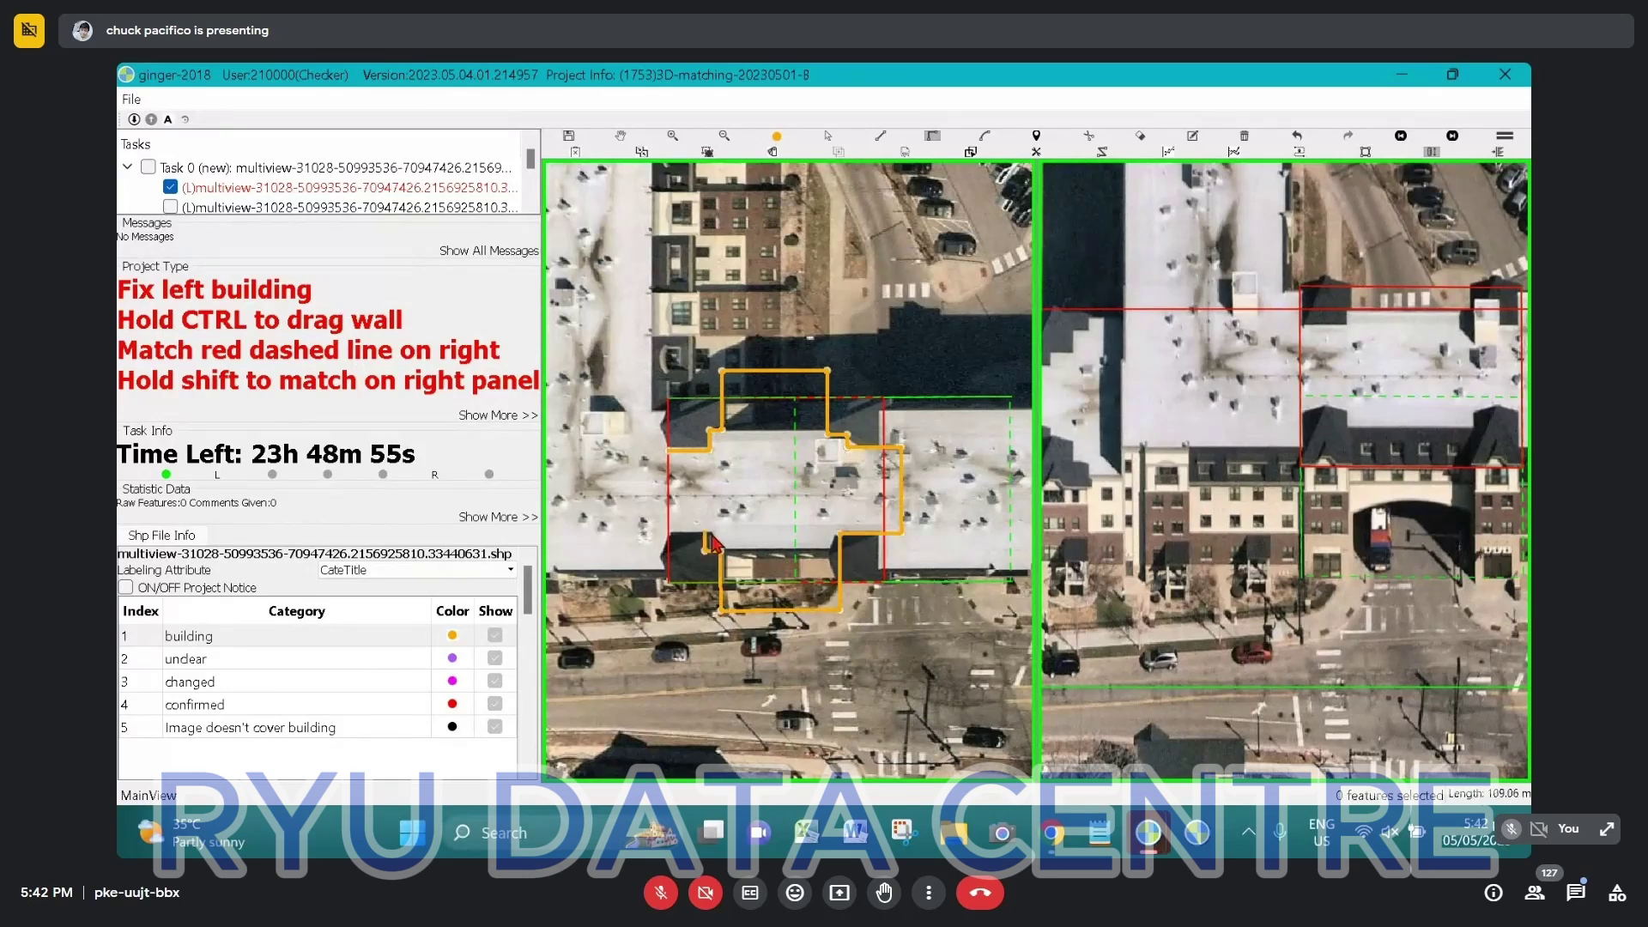
pyautogui.doubleClick(718, 559)
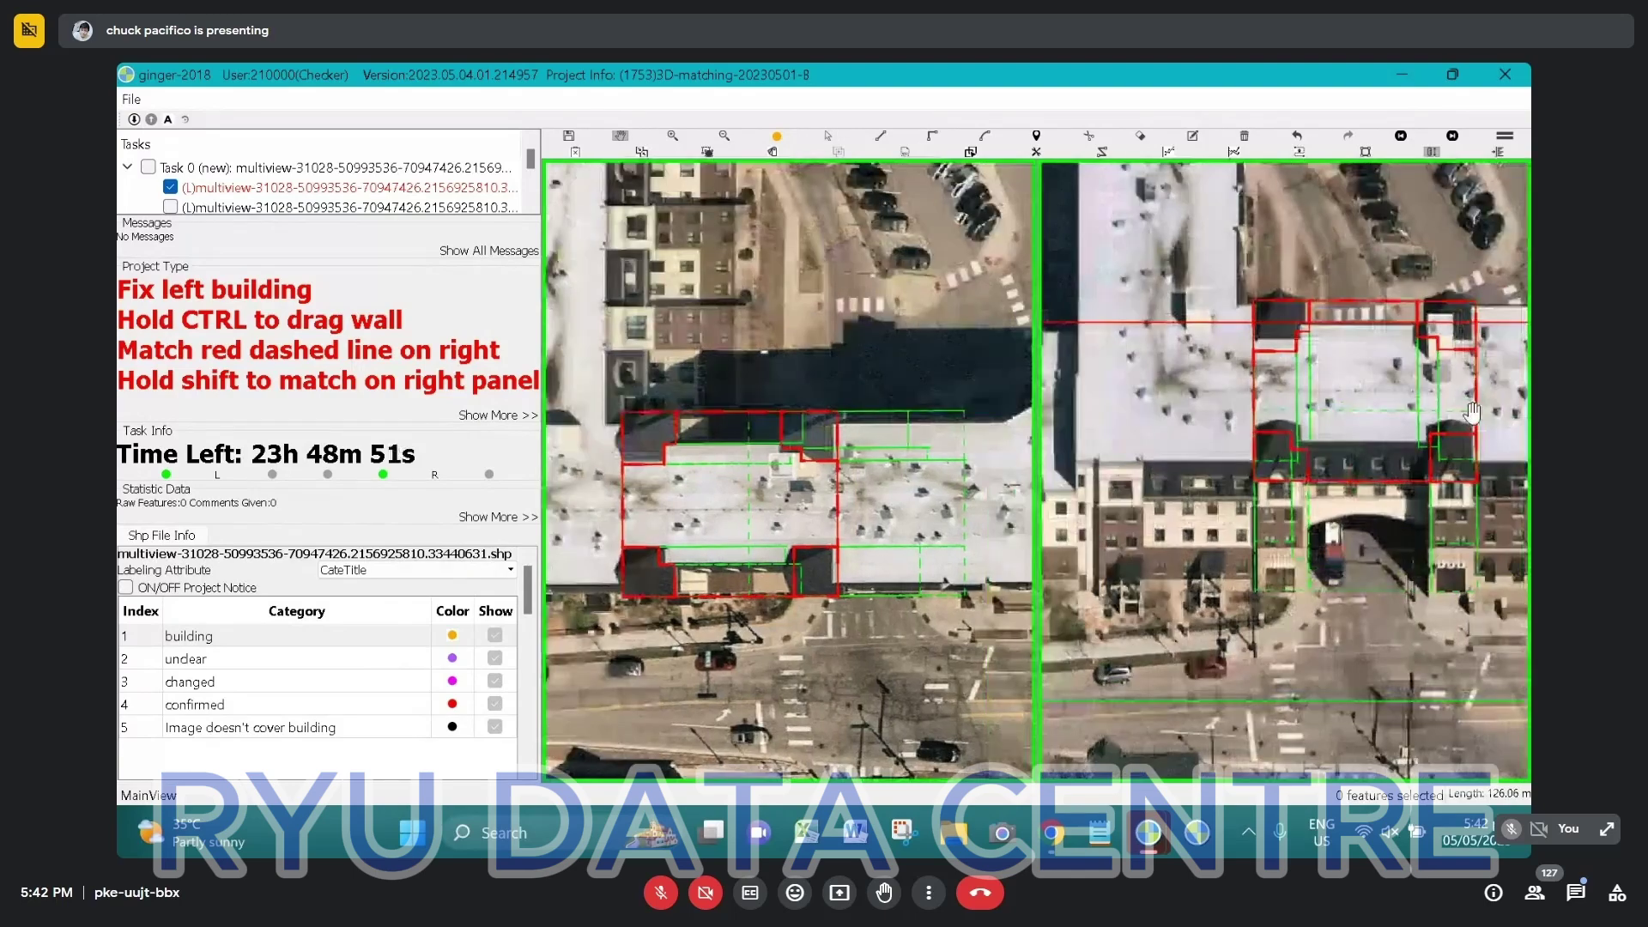
# Delete the central flat-roof piece, keeping only the four dark gable corner outlines
pyautogui.moveTo(1470, 412); pyautogui.dragTo(1412, 425)
pyautogui.press('Escape')
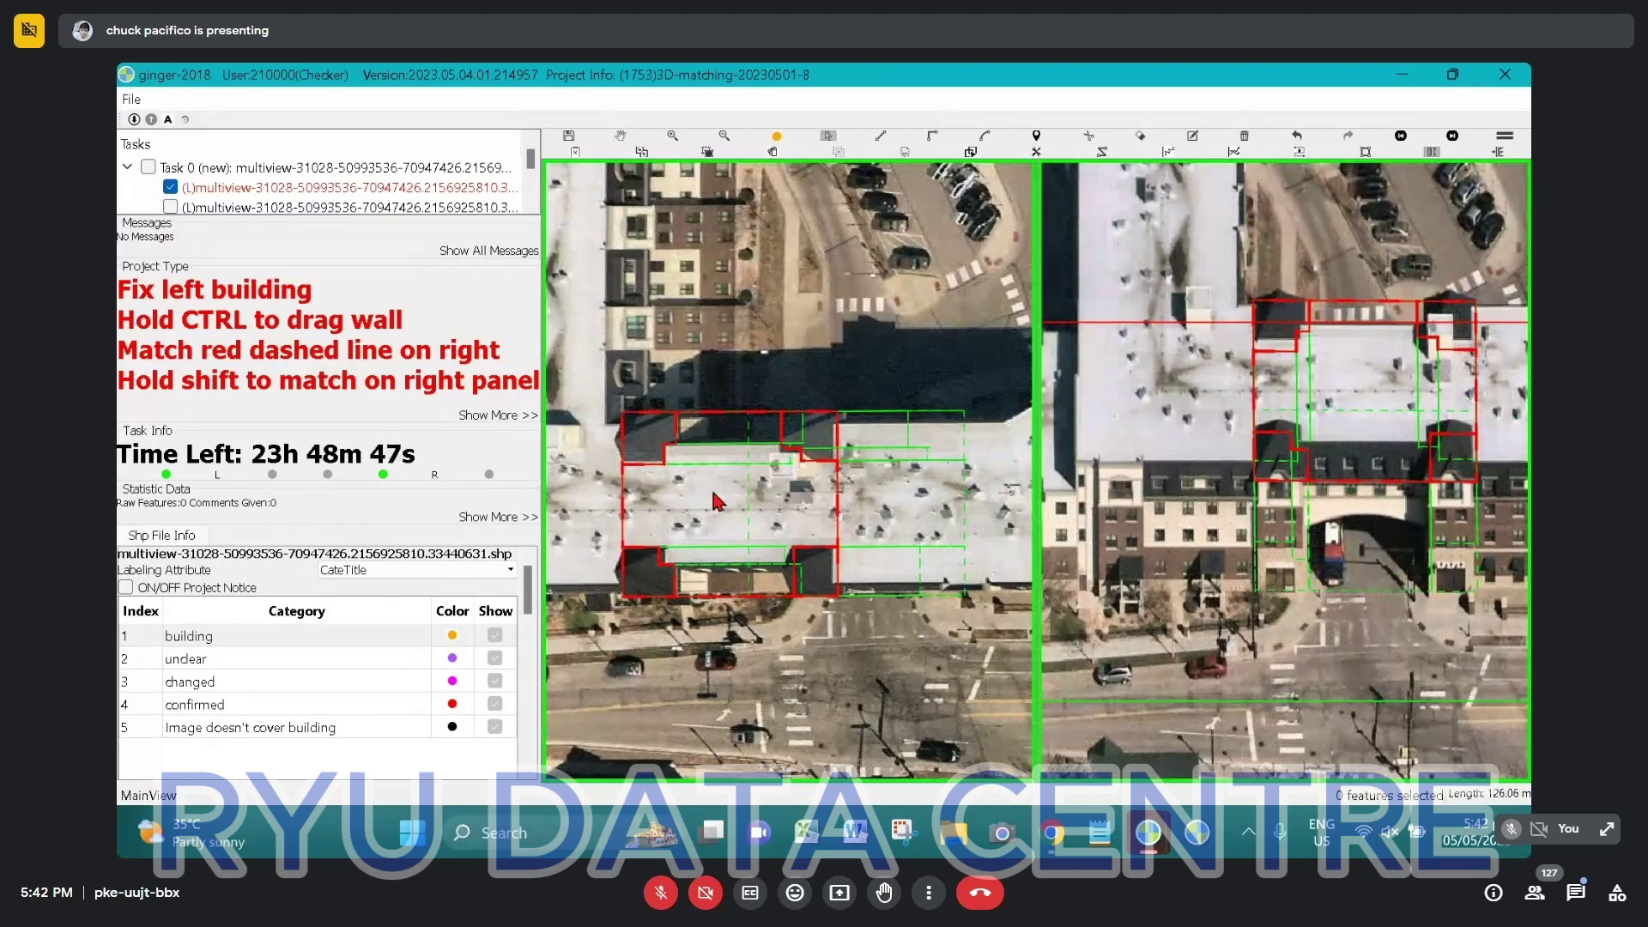
pyautogui.click(715, 500)
pyautogui.press('Delete')
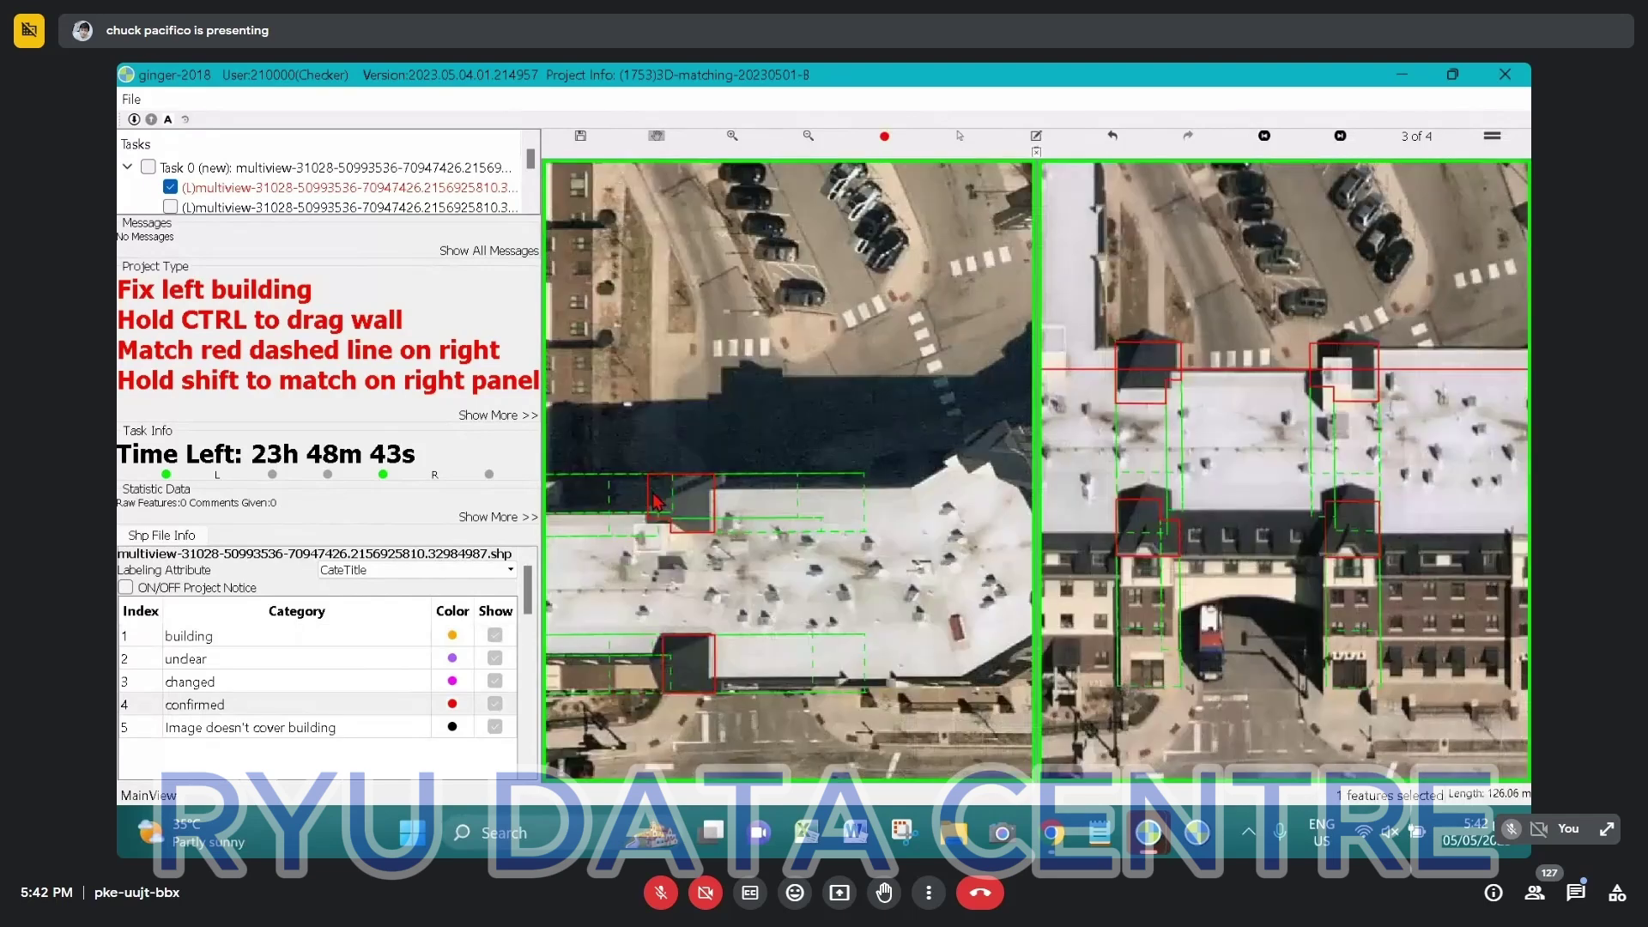
# Adjust the walls of the eastern gable outlines to fit their roofs, and shift all four outlines up to match the right image
pyautogui.moveTo(657, 513); pyautogui.dragTo(724, 536)
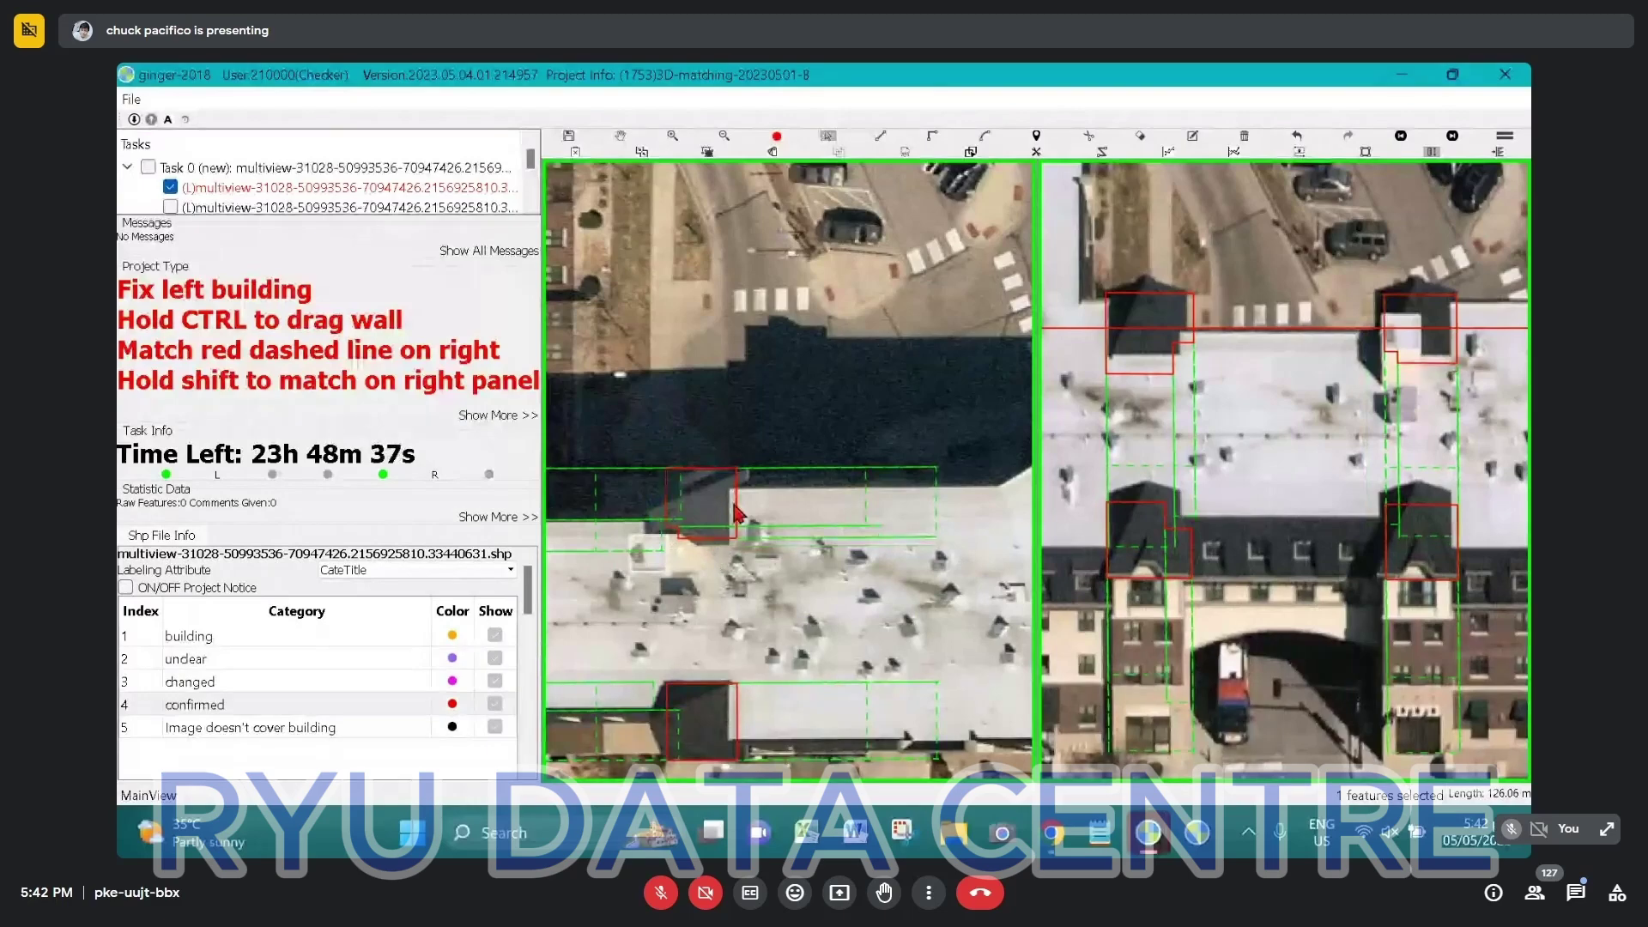
pyautogui.moveTo(736, 514); pyautogui.dragTo(728, 523)
pyautogui.scroll(-2, 729, 523)
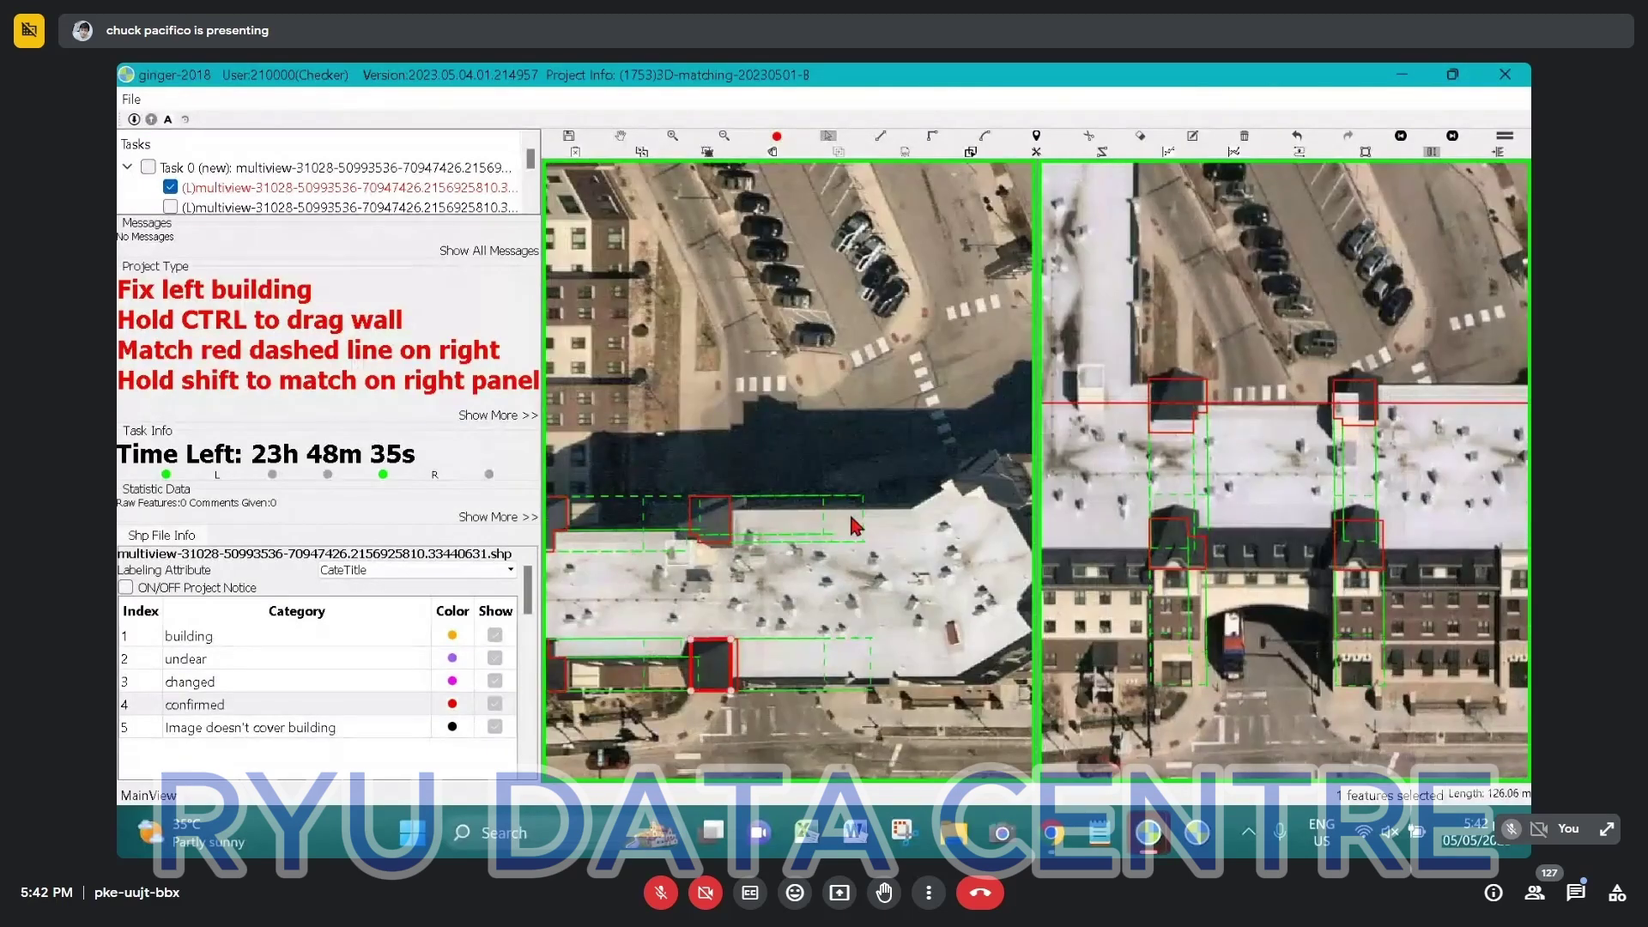
pyautogui.moveTo(1361, 568); pyautogui.dragTo(1361, 558)
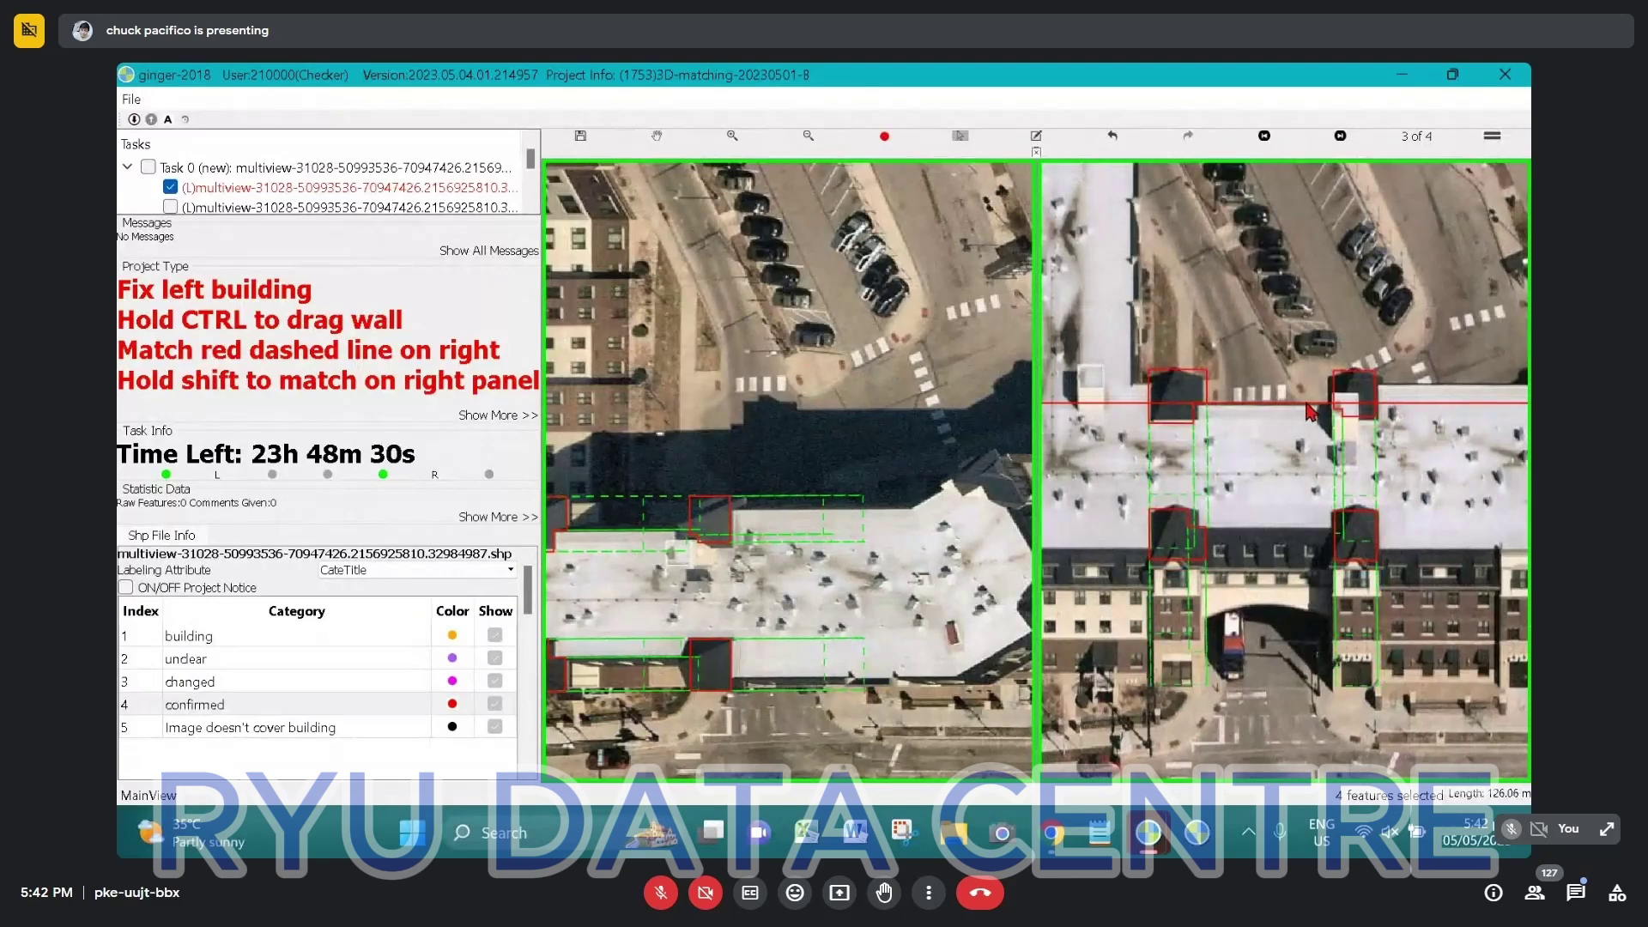
pyautogui.scroll(-2, 1241, 448)
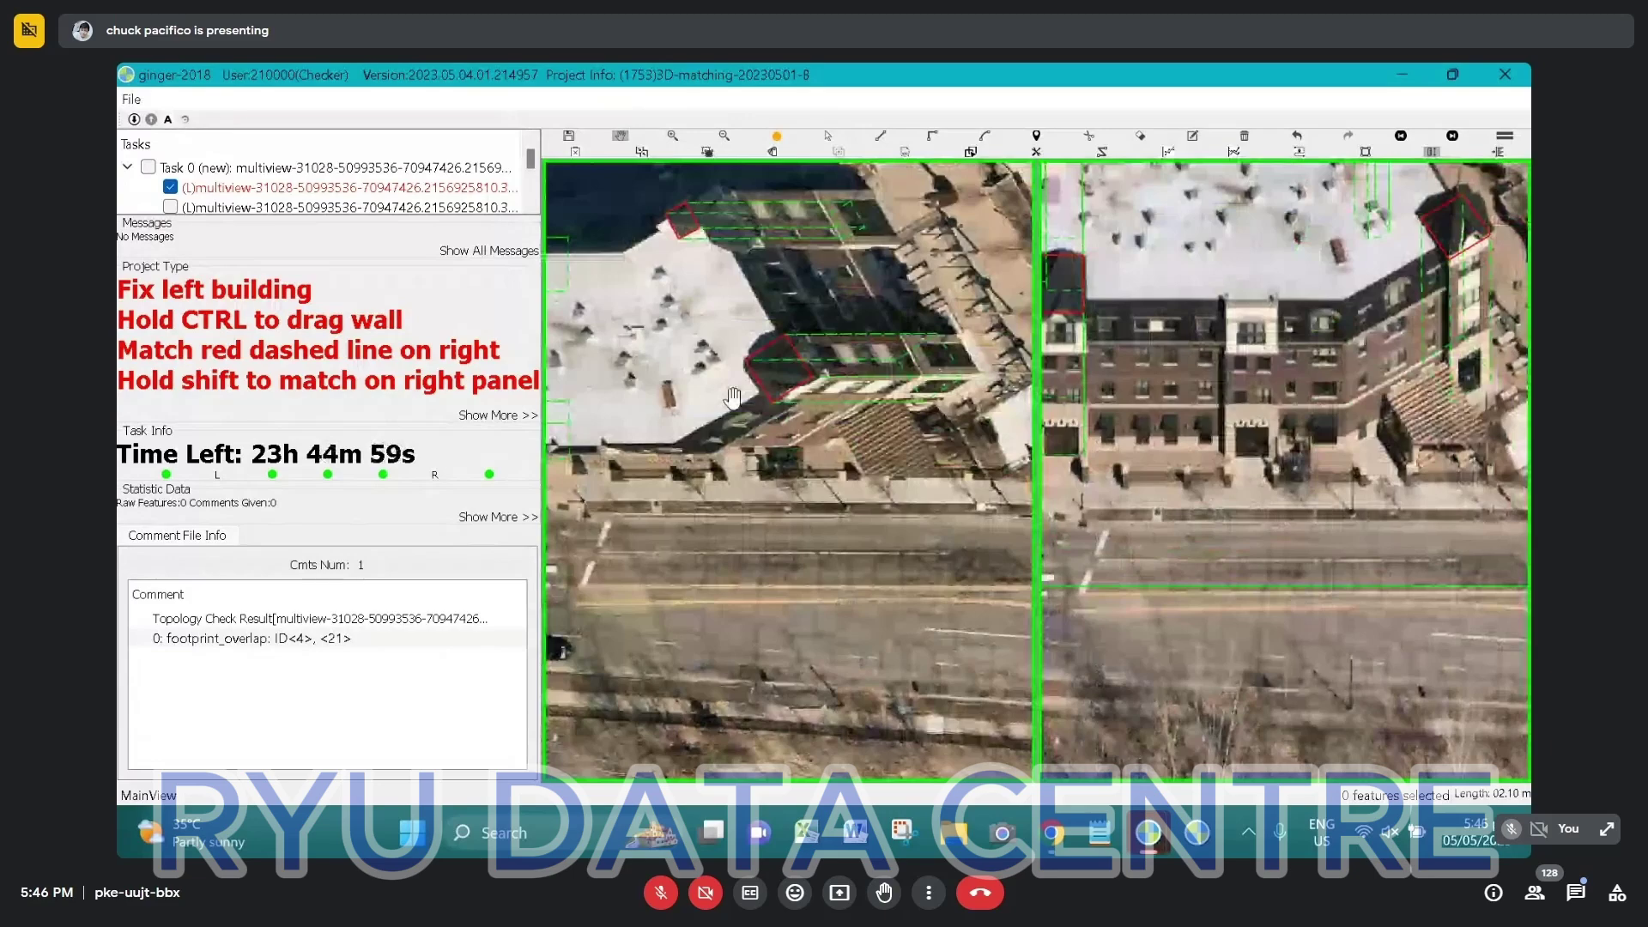
pyautogui.scroll(3, 733, 397)
pyautogui.scroll(-2, 795, 389)
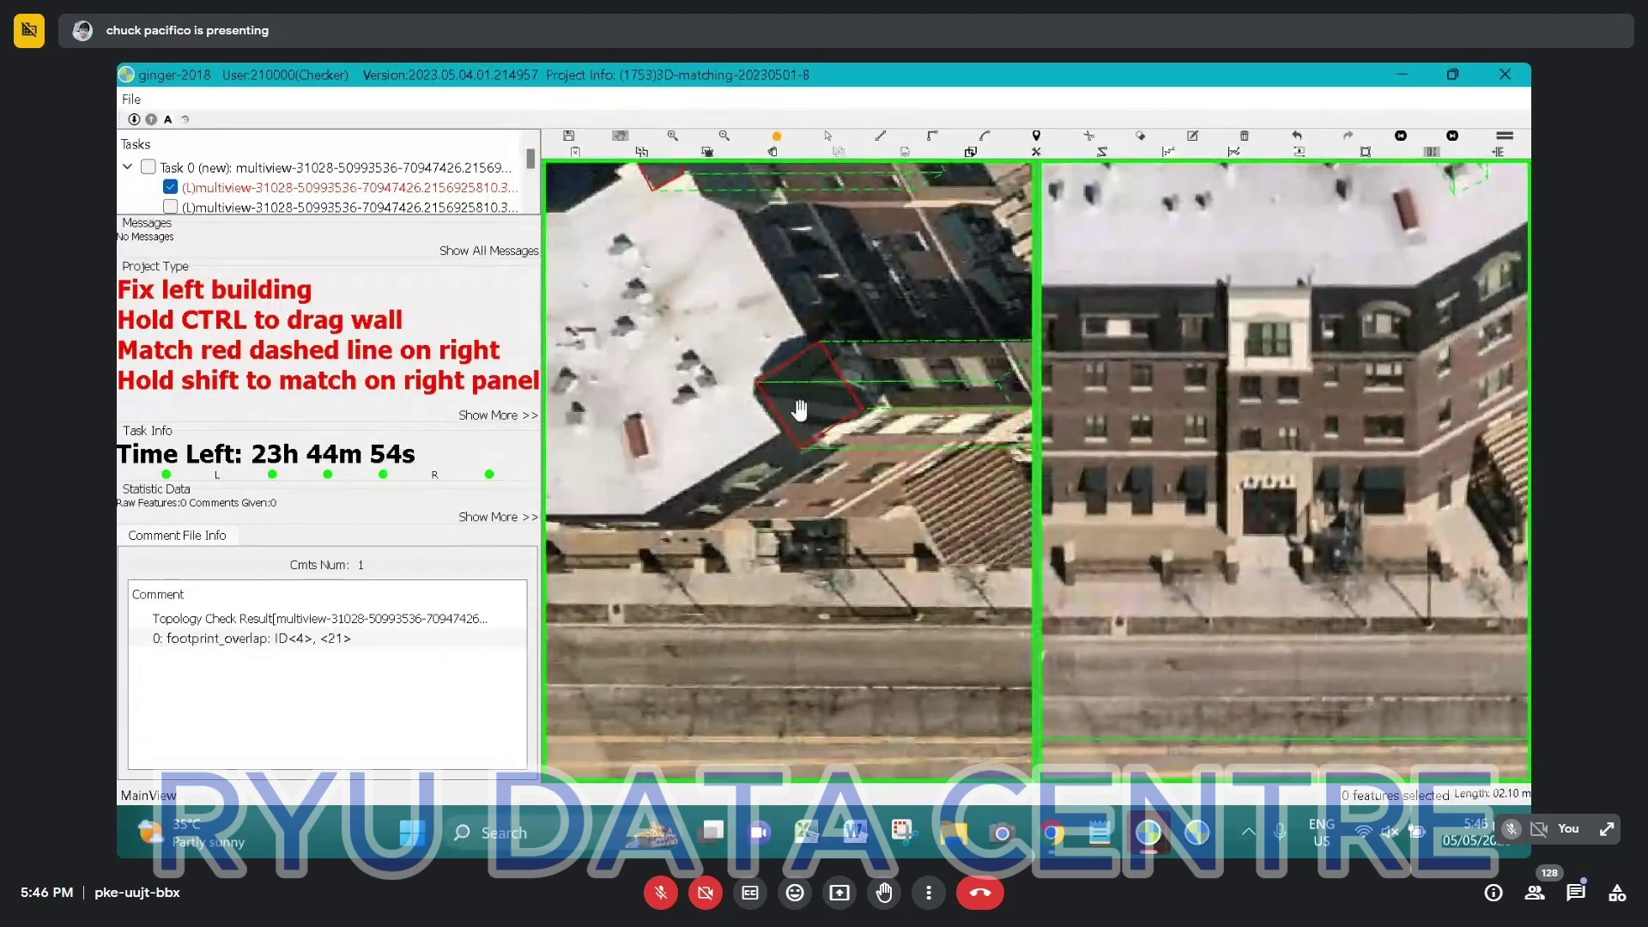
pyautogui.scroll(2, 800, 408)
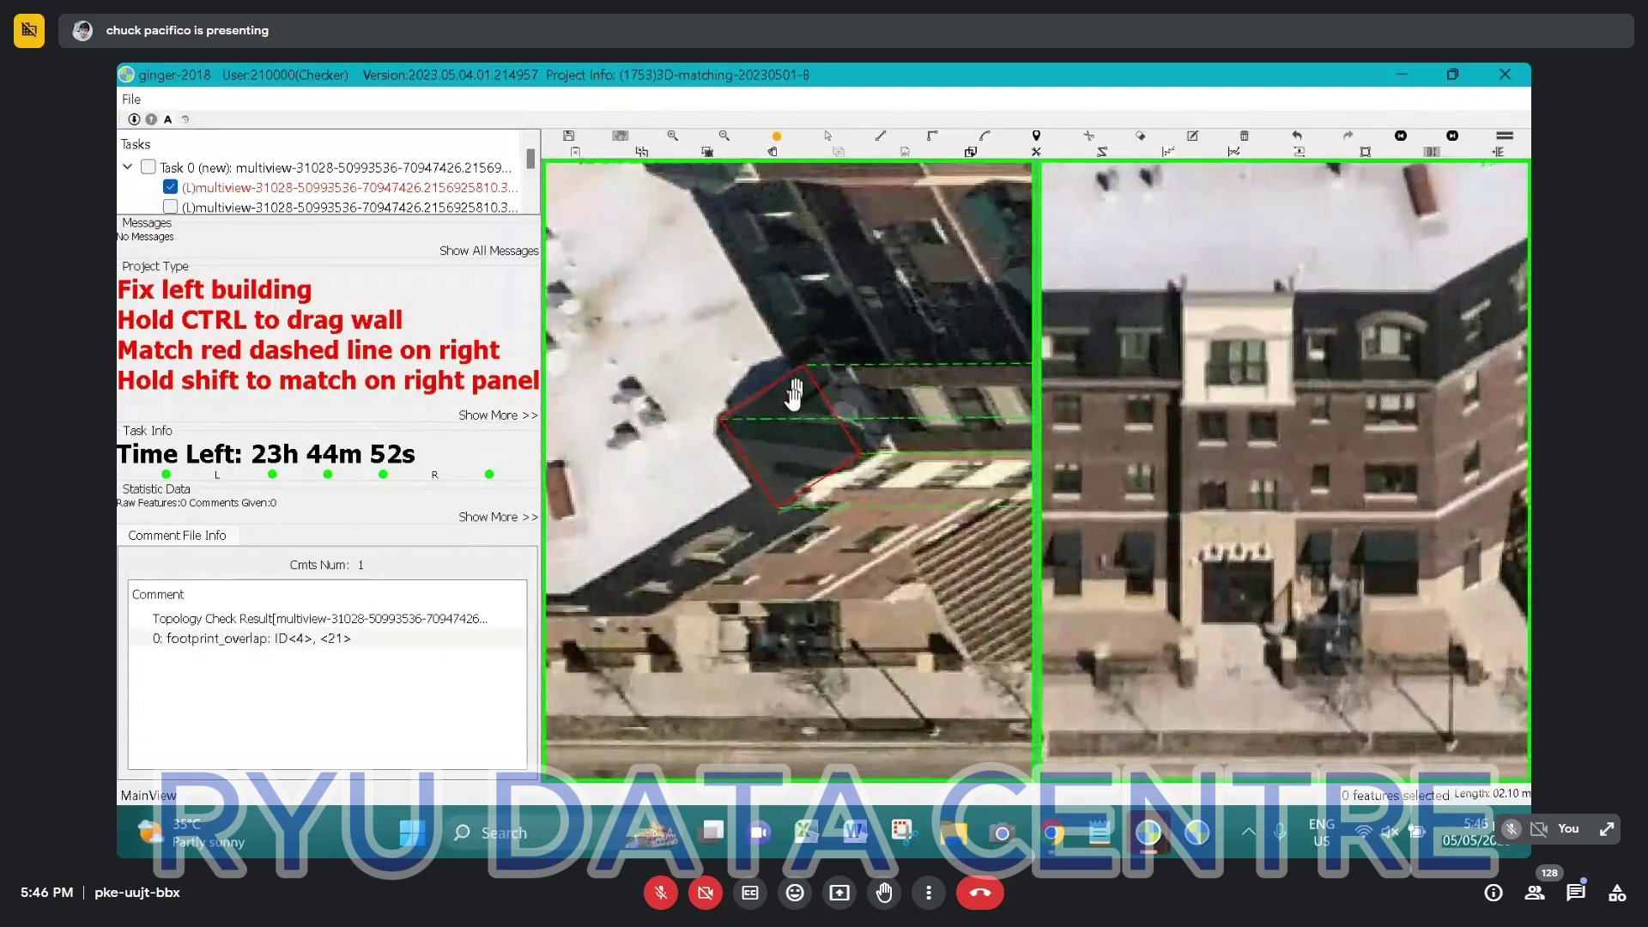
pyautogui.scroll(1, 794, 390)
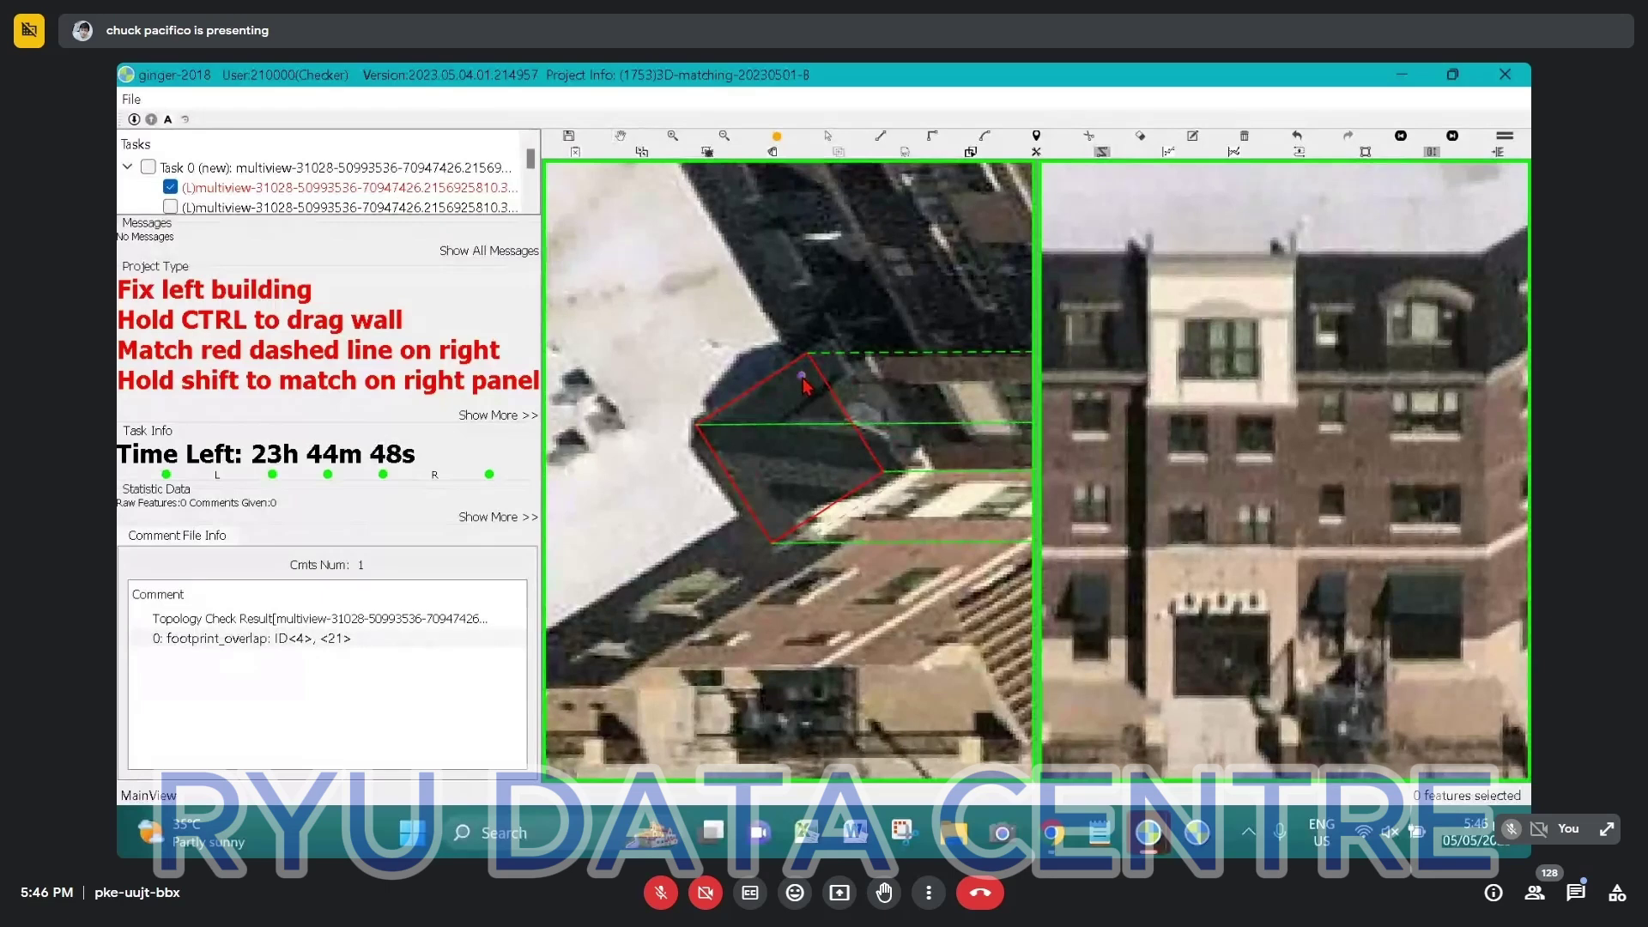
pyautogui.click(769, 505)
pyautogui.press('Escape')
pyautogui.click(807, 353)
pyautogui.click(780, 385)
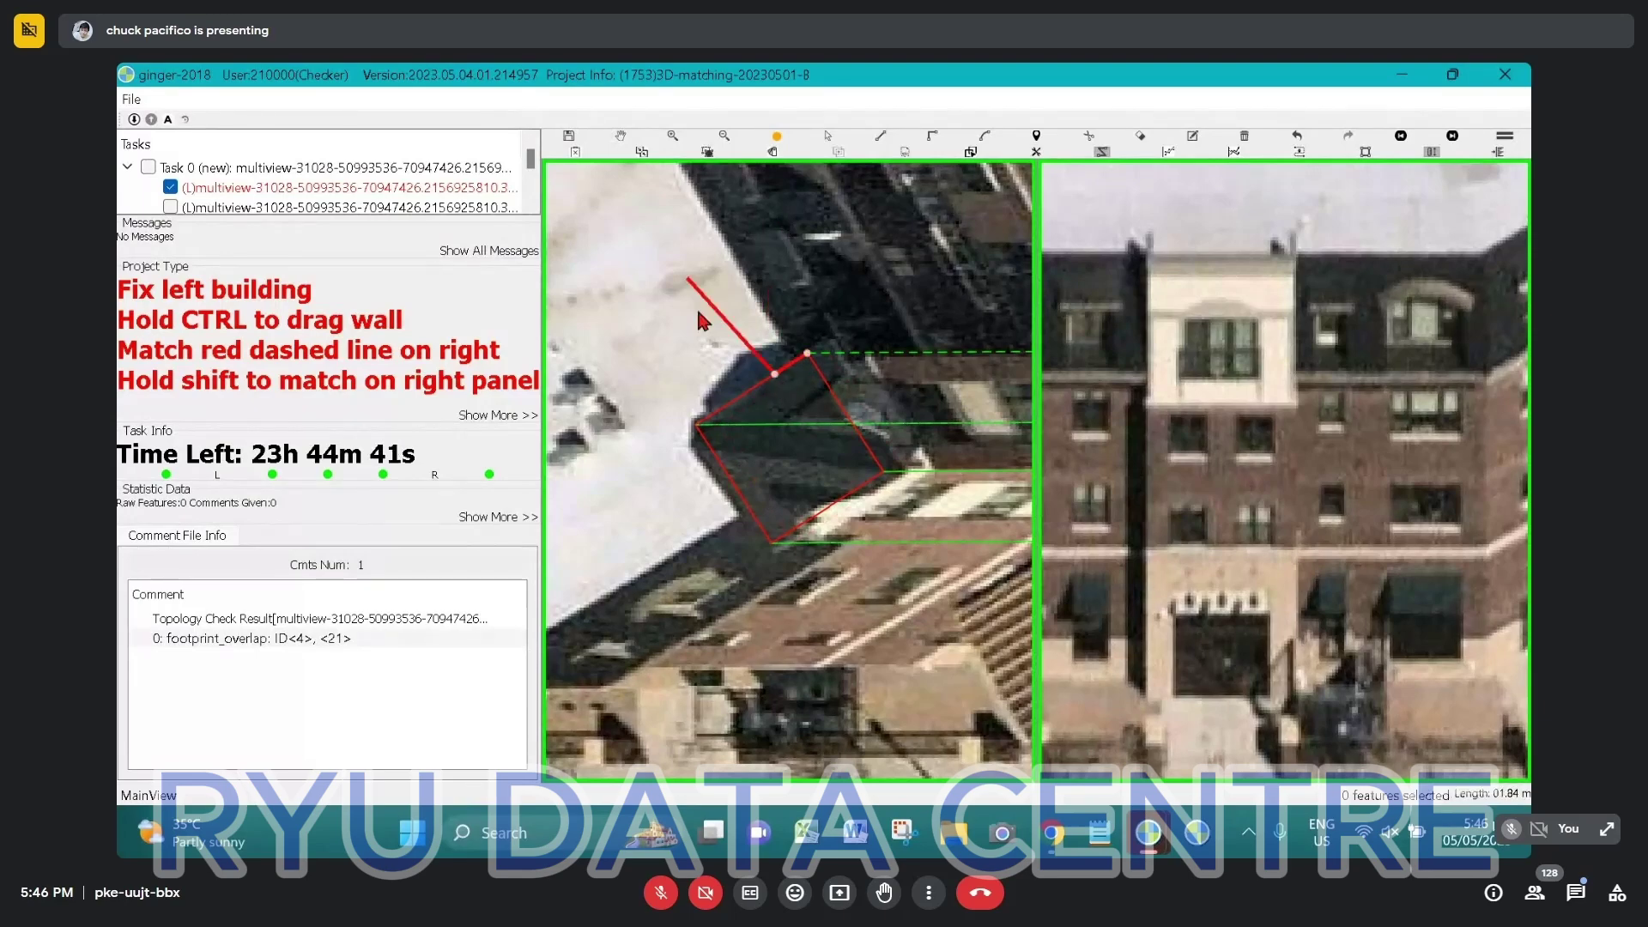
pyautogui.scroll(-2, 703, 321)
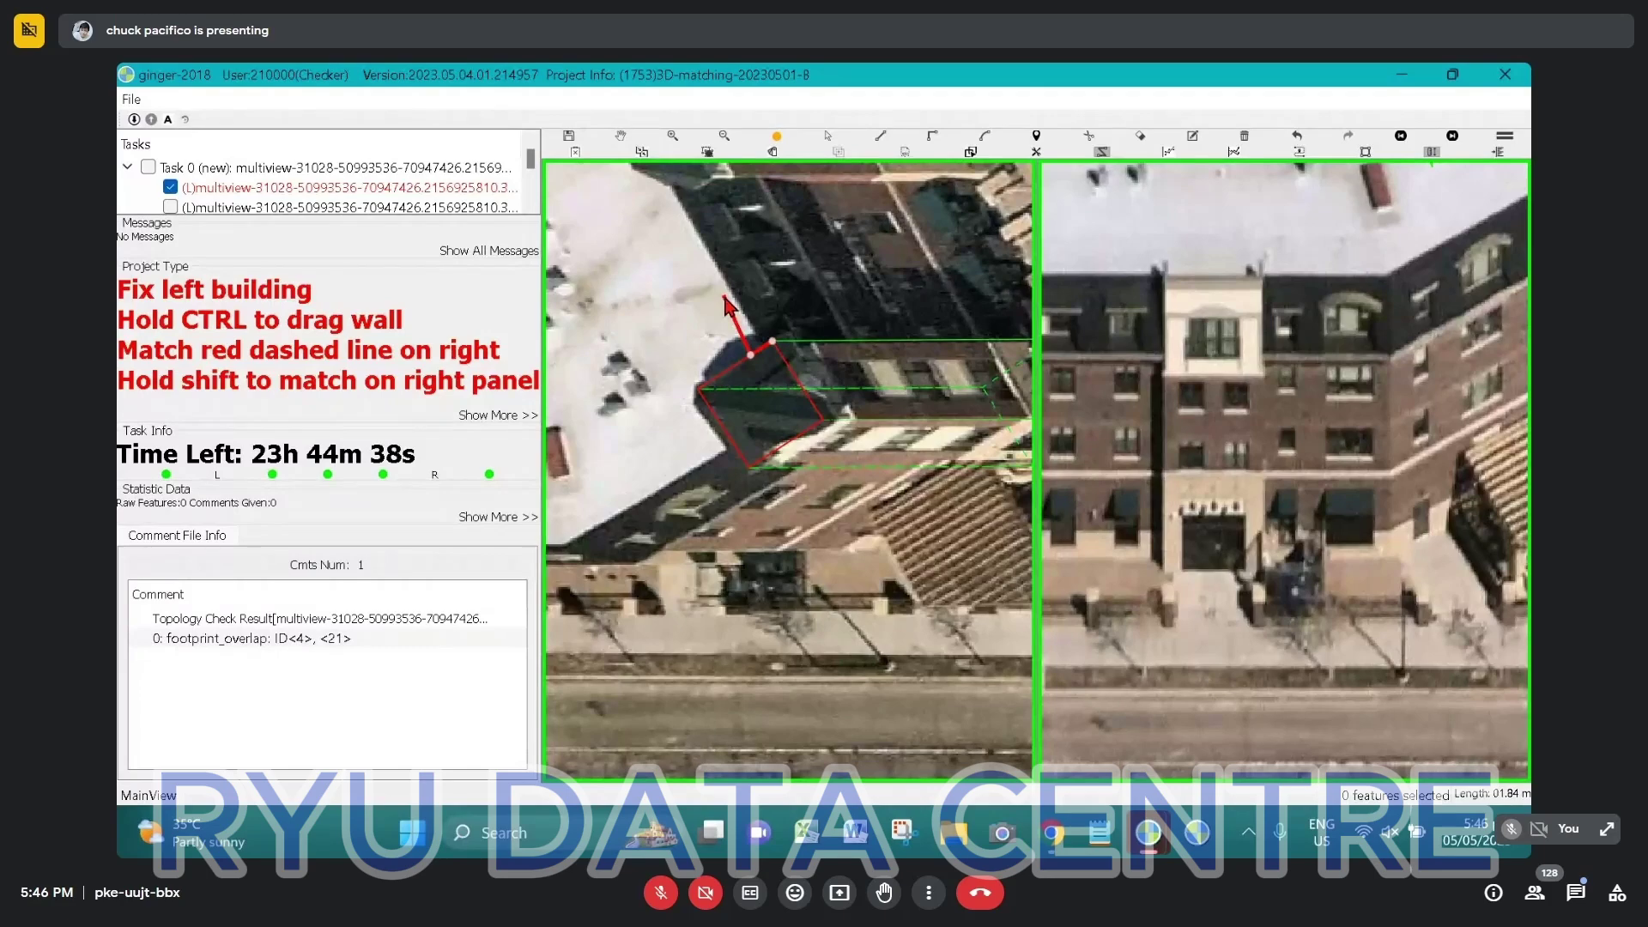
pyautogui.click(716, 388)
# Begin the main flat-roof outline in the left image, tracing about 7 m inside the southeastern gable
pyautogui.scroll(2, 728, 399)
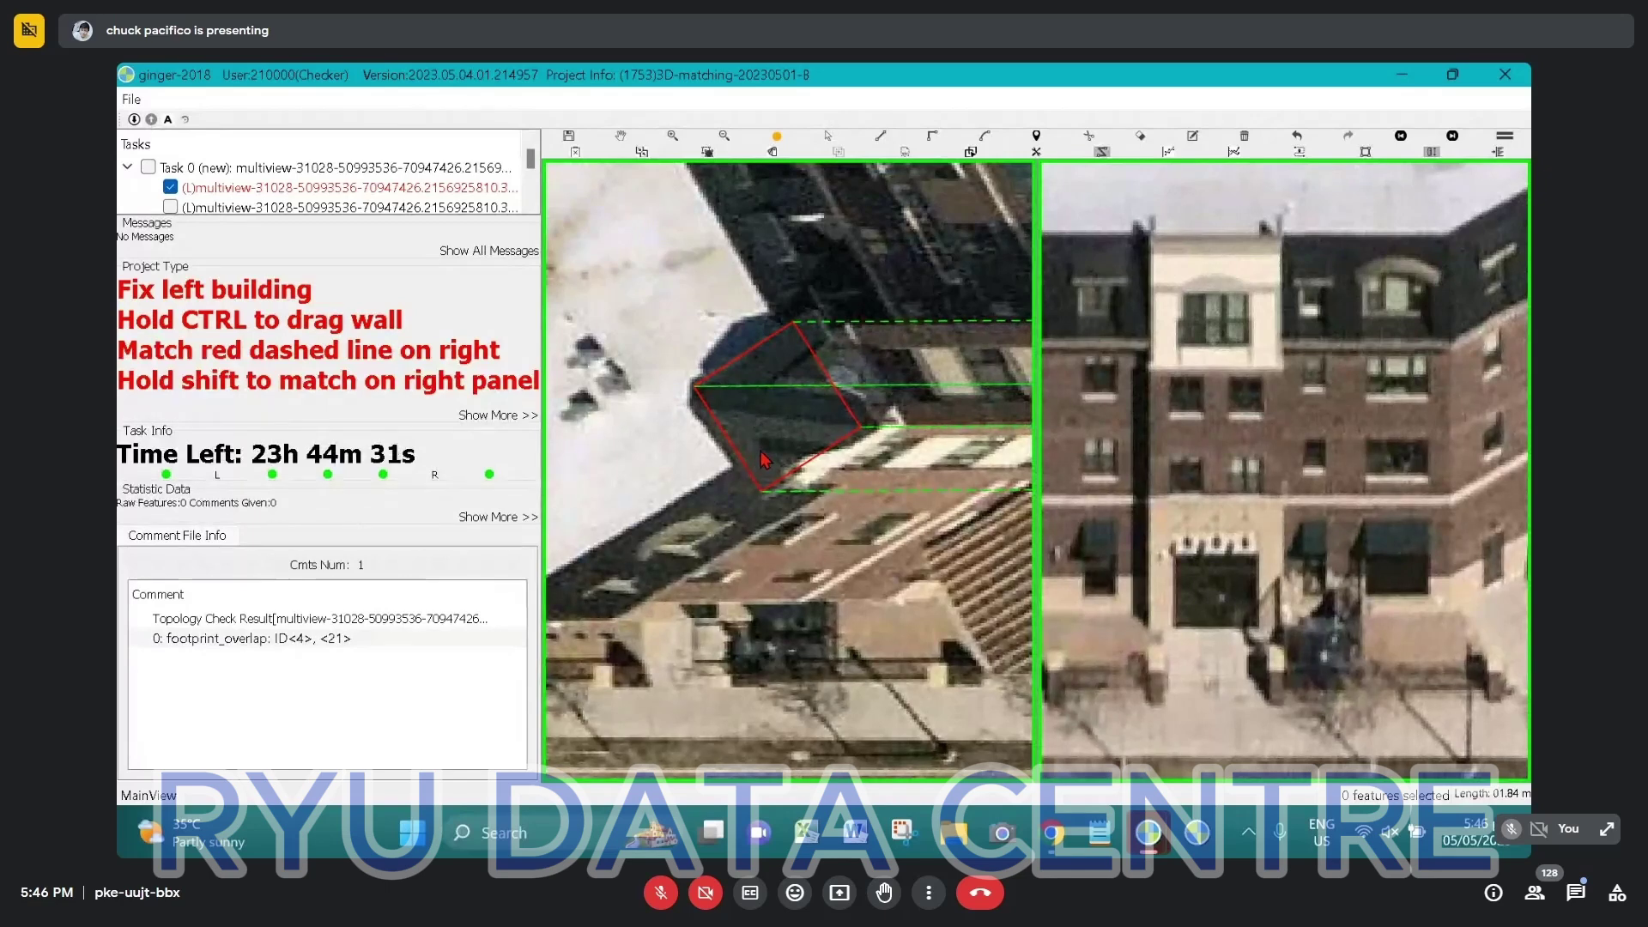
pyautogui.click(759, 448)
pyautogui.click(721, 386)
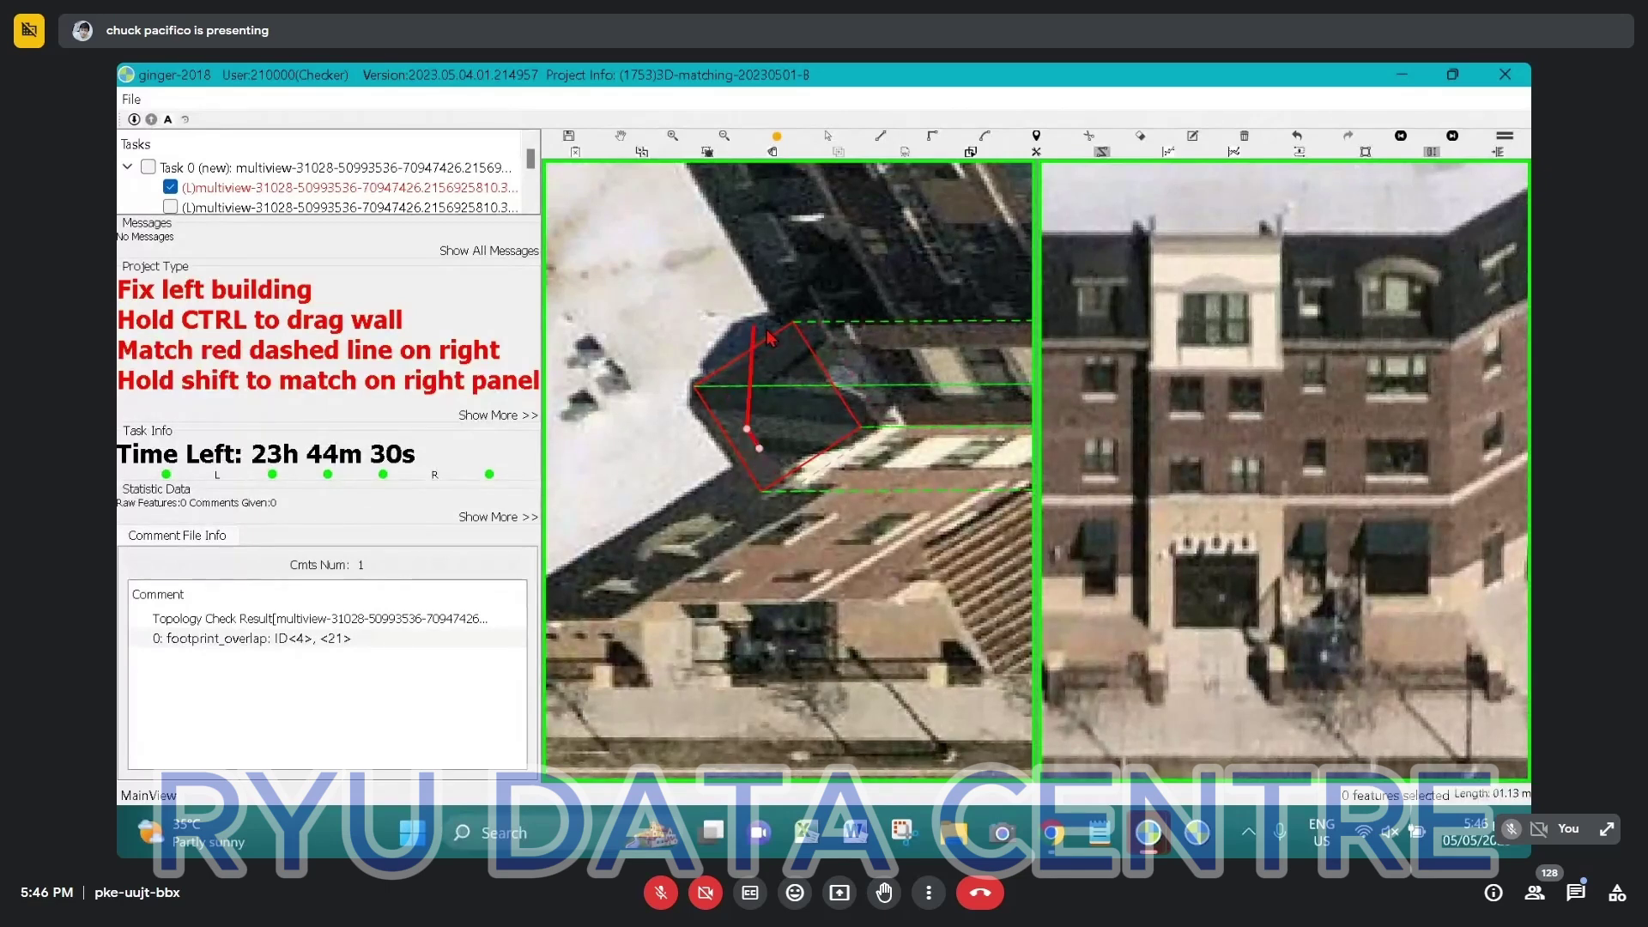
pyautogui.click(790, 341)
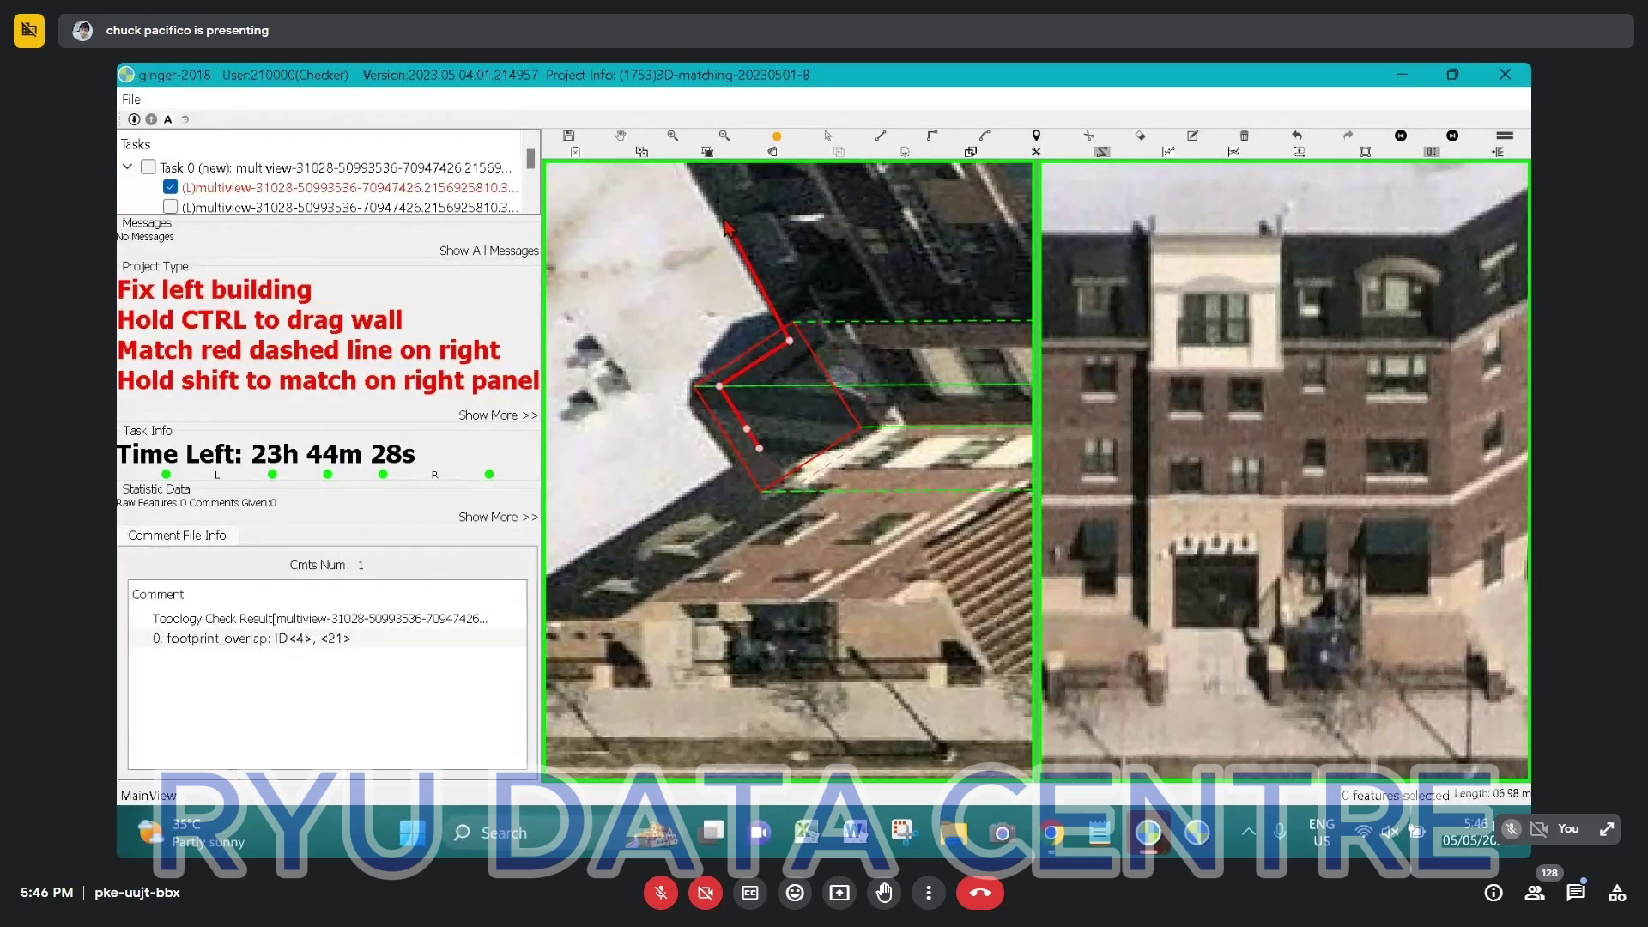
pyautogui.scroll(-2, 772, 481)
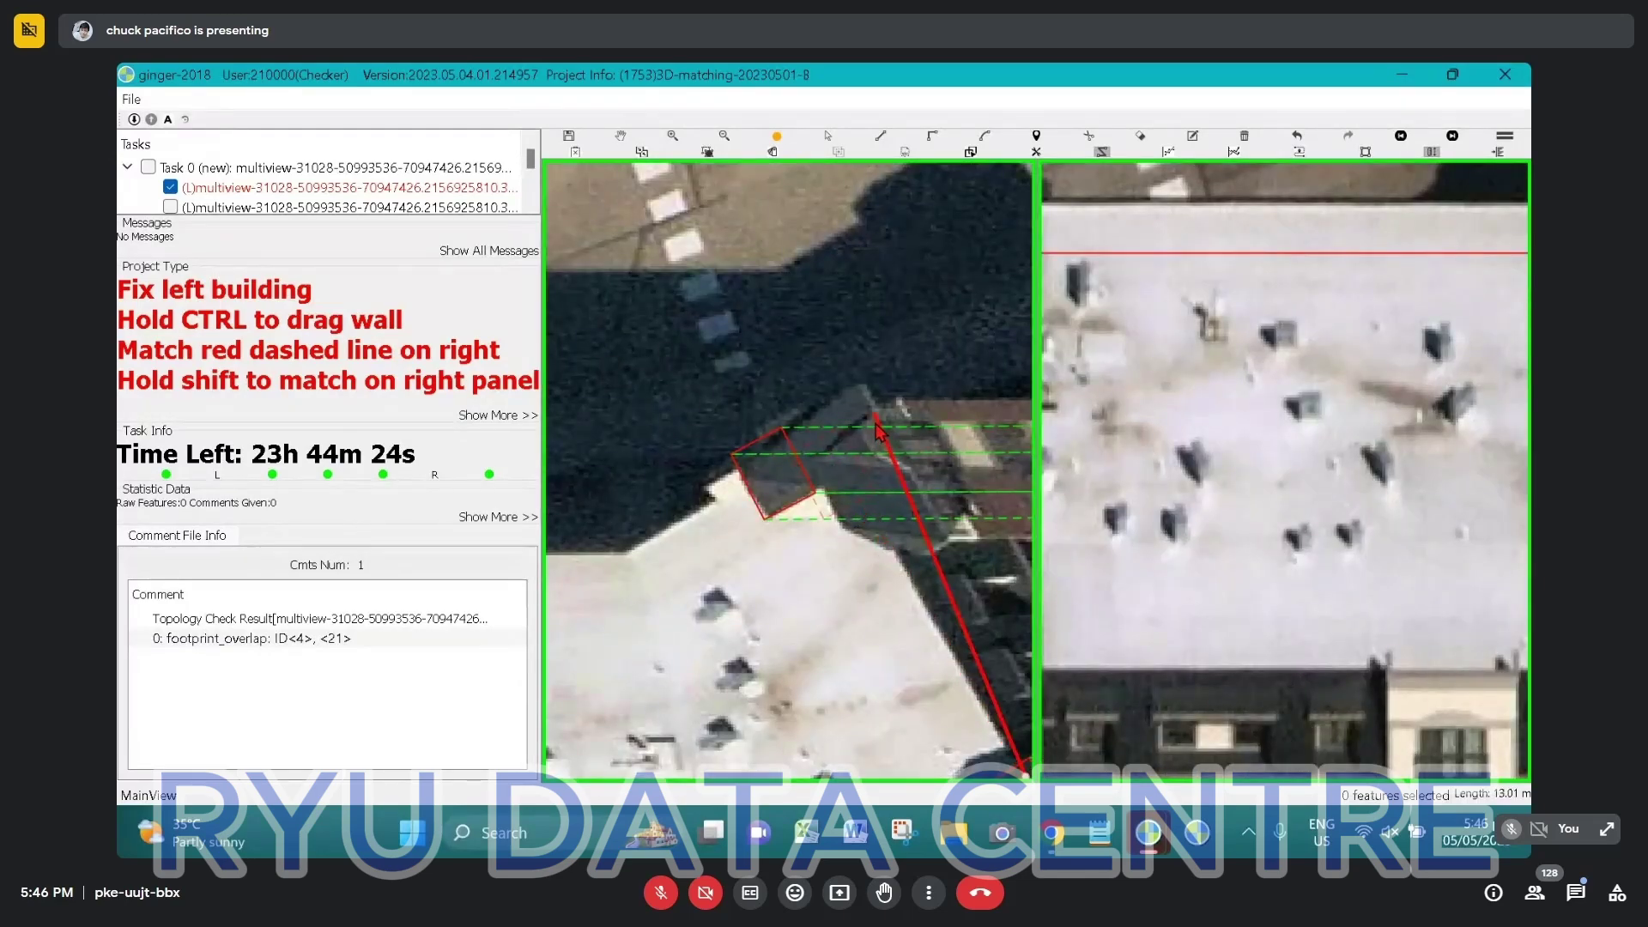
# Continue the flat-roof outline along the slanted eastern edge and around the northeastern gable, to about 30 m of traced length
pyautogui.click(857, 503)
pyautogui.click(824, 518)
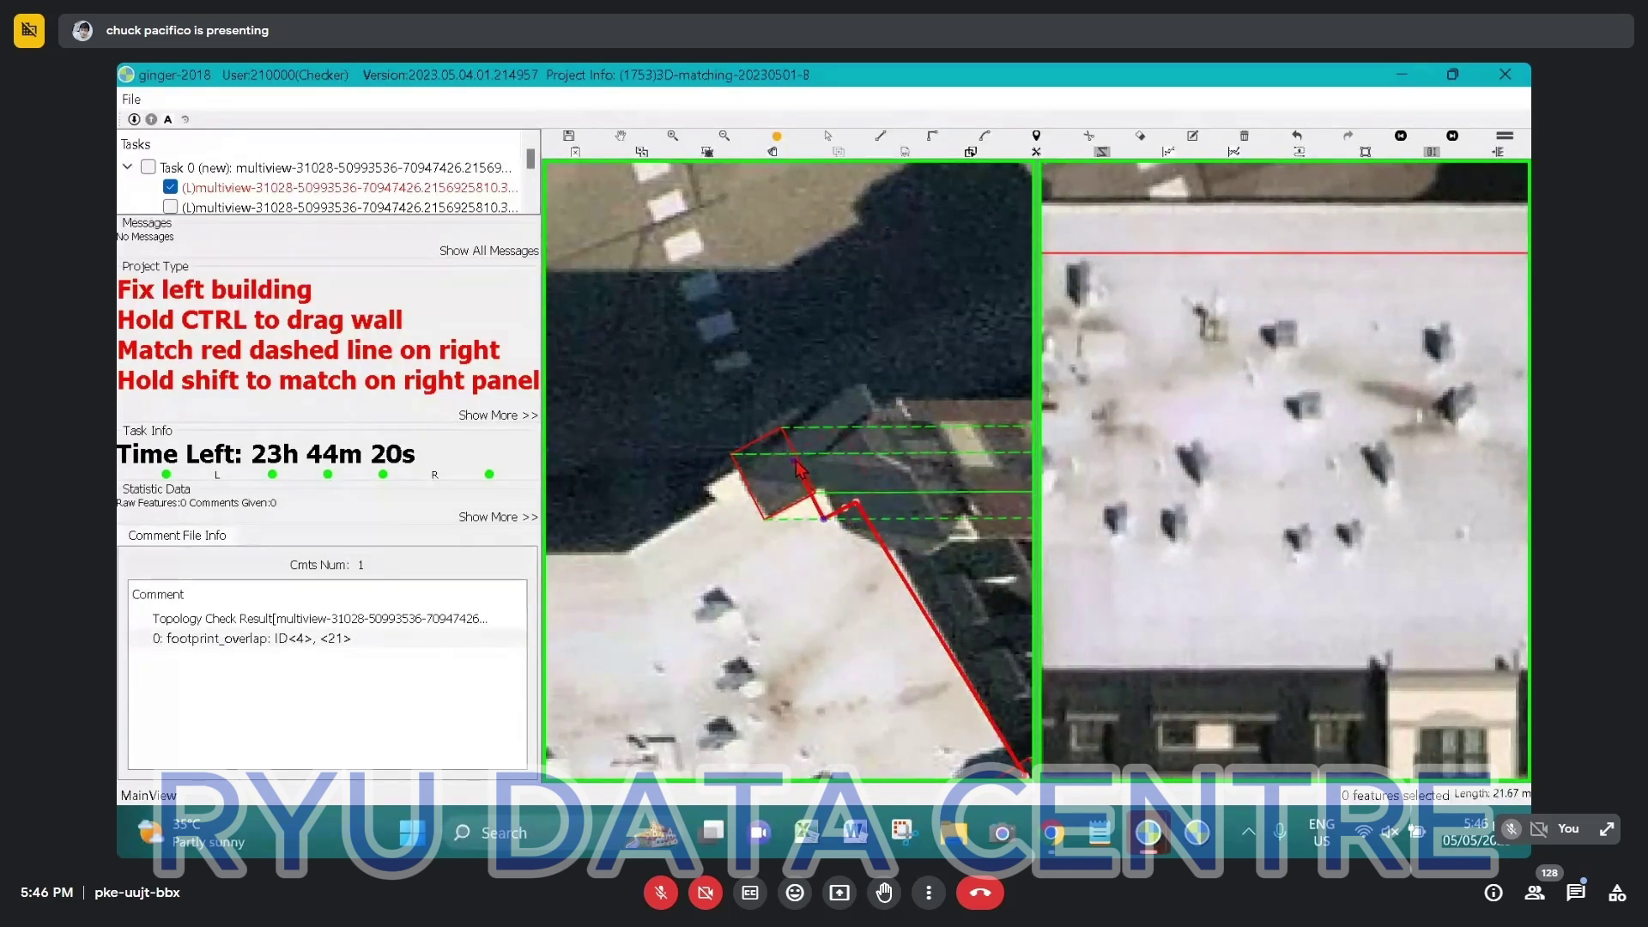
pyautogui.click(789, 453)
pyautogui.click(706, 487)
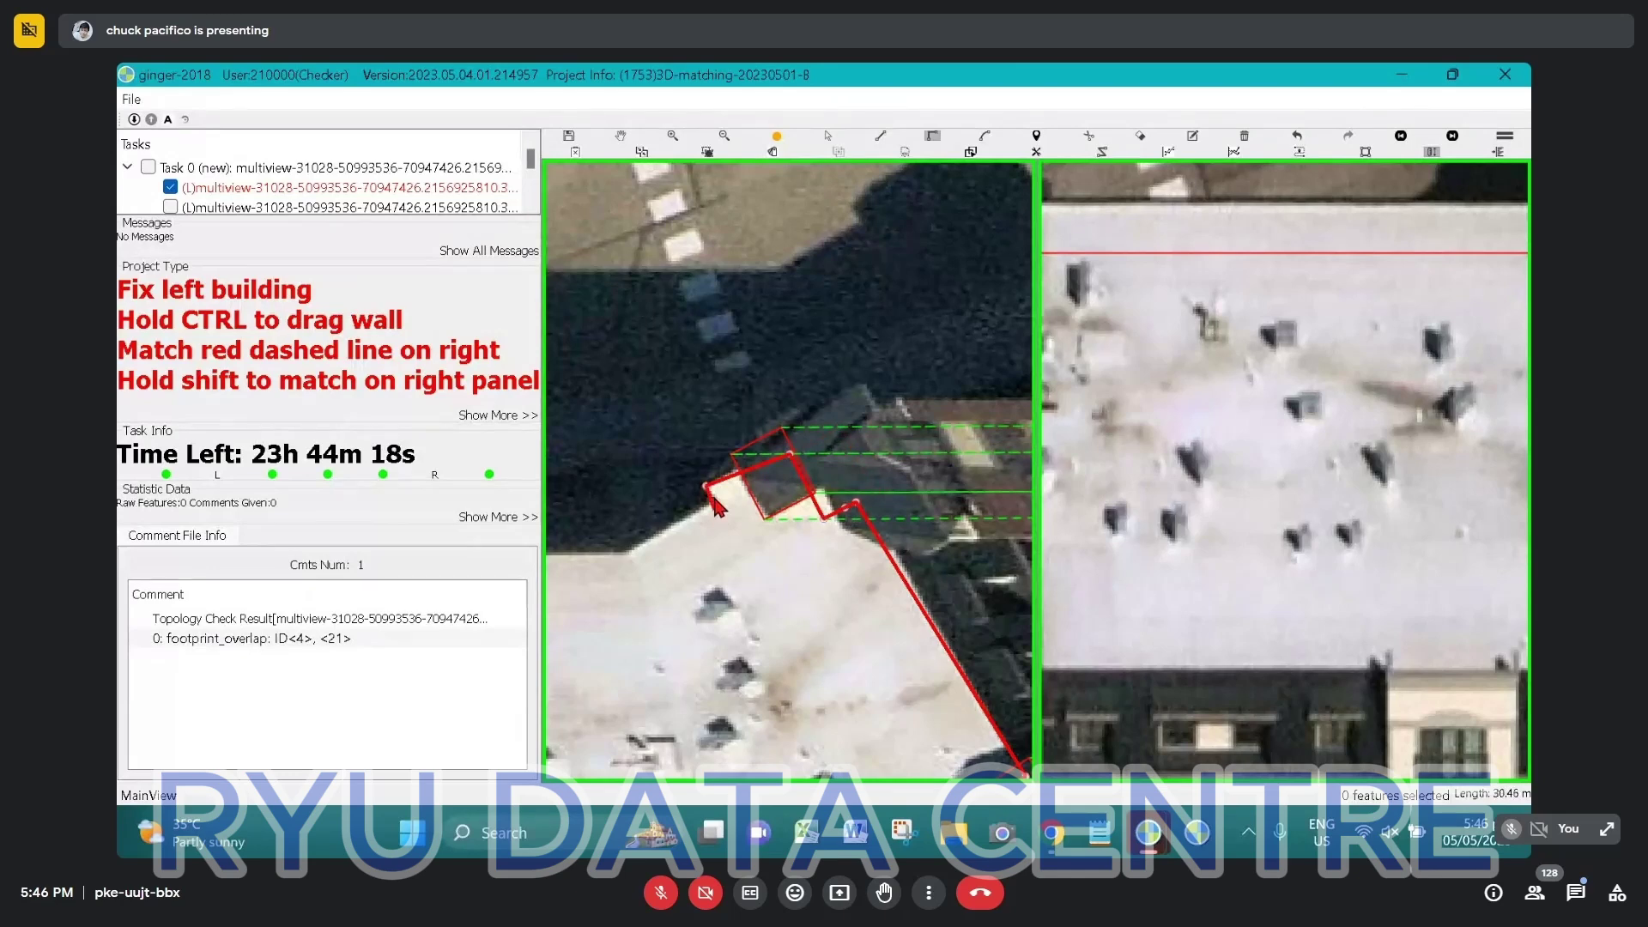
pyautogui.click(713, 498)
# Continue the flat-roof outline through the northern bend and along the north edge, stepping around the archway's northern gable
pyautogui.press('l')
pyautogui.moveTo(620, 562); pyautogui.dragTo(858, 520)
pyautogui.click(864, 514)
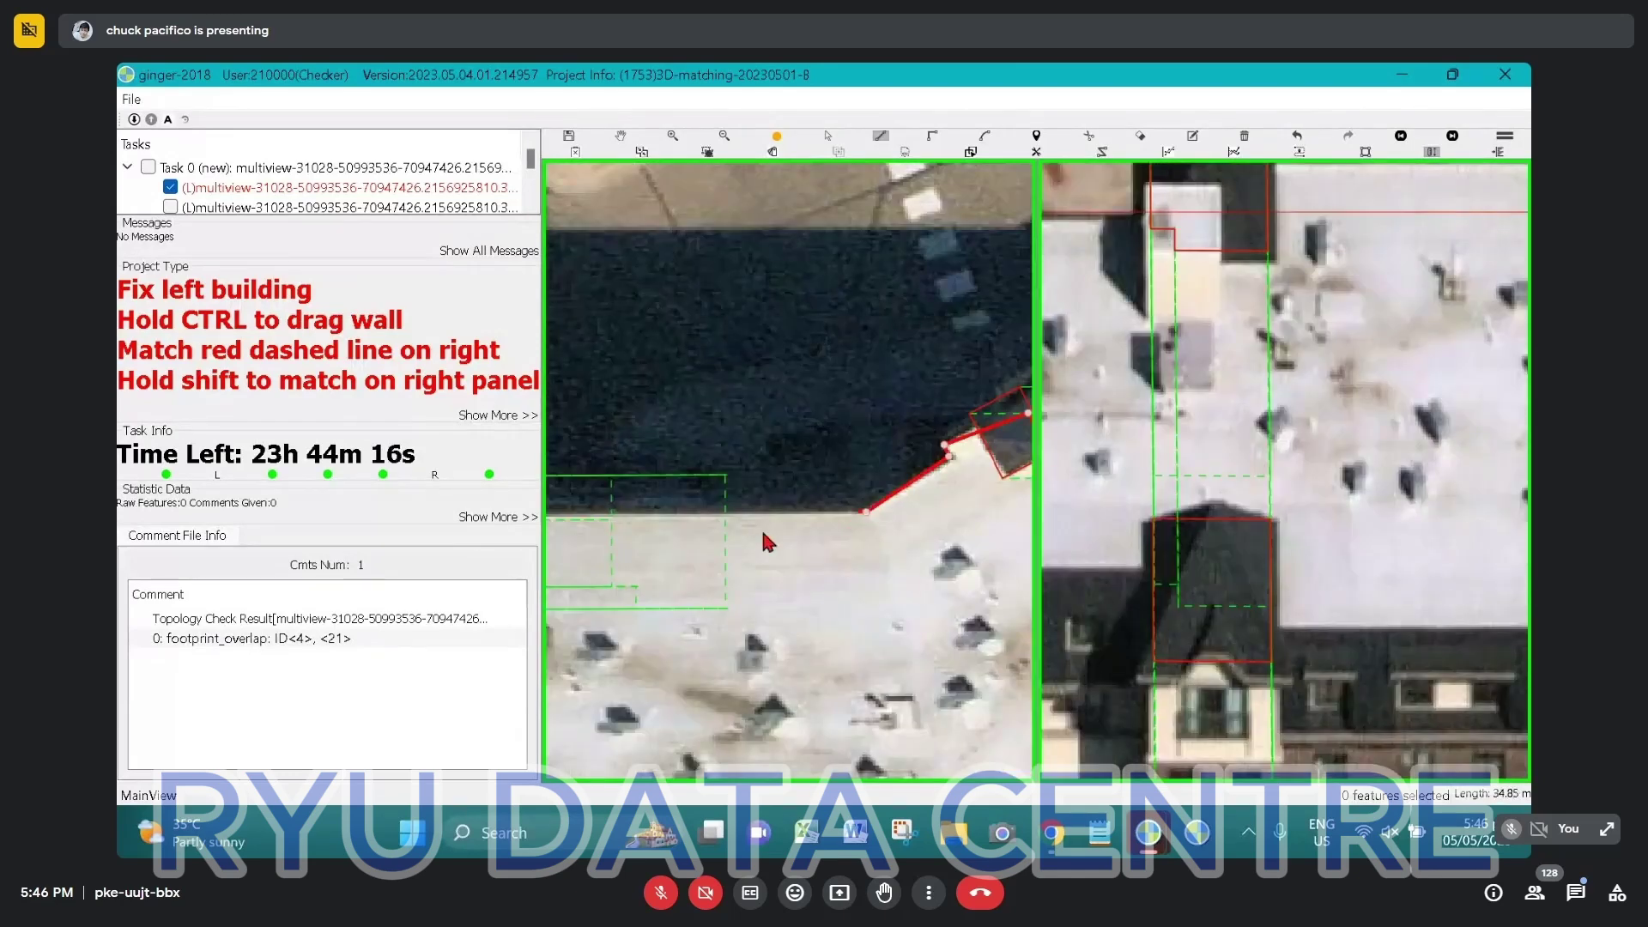
pyautogui.moveTo(762, 534); pyautogui.dragTo(1024, 495)
pyautogui.click(633, 473)
pyautogui.click(634, 492)
pyautogui.moveTo(640, 498); pyautogui.dragTo(861, 475)
pyautogui.press('t')
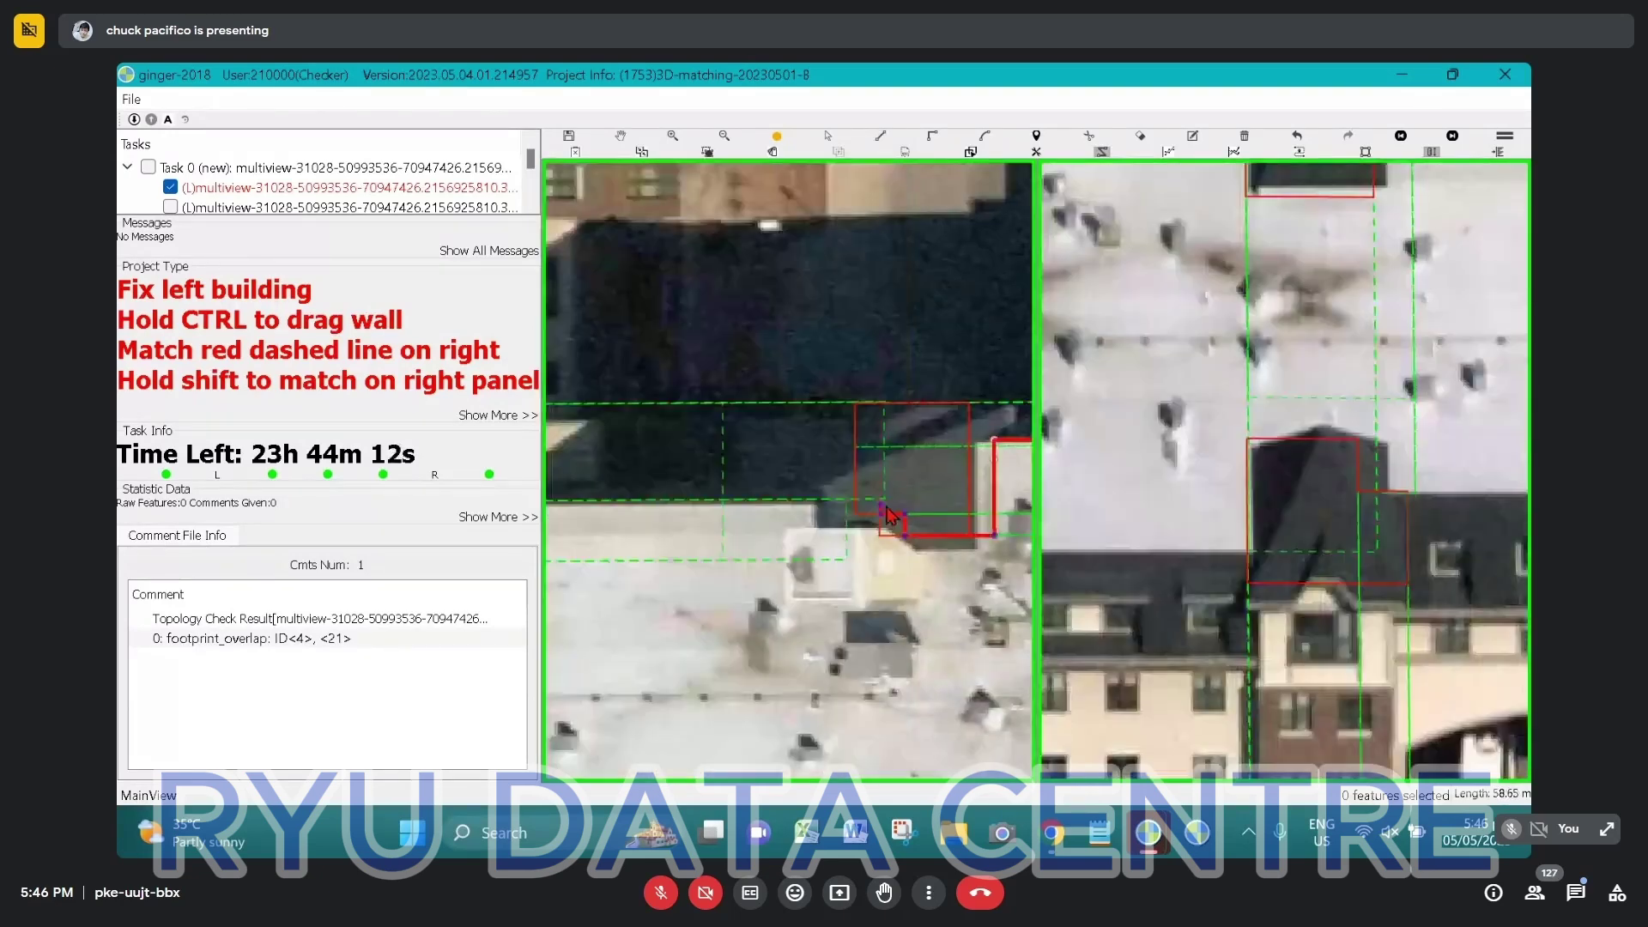
pyautogui.click(884, 507)
# Extend the flat-roof outline around the gable in the courtyard corner to the west wing's inner edge
pyautogui.moveTo(711, 490); pyautogui.dragTo(1102, 496)
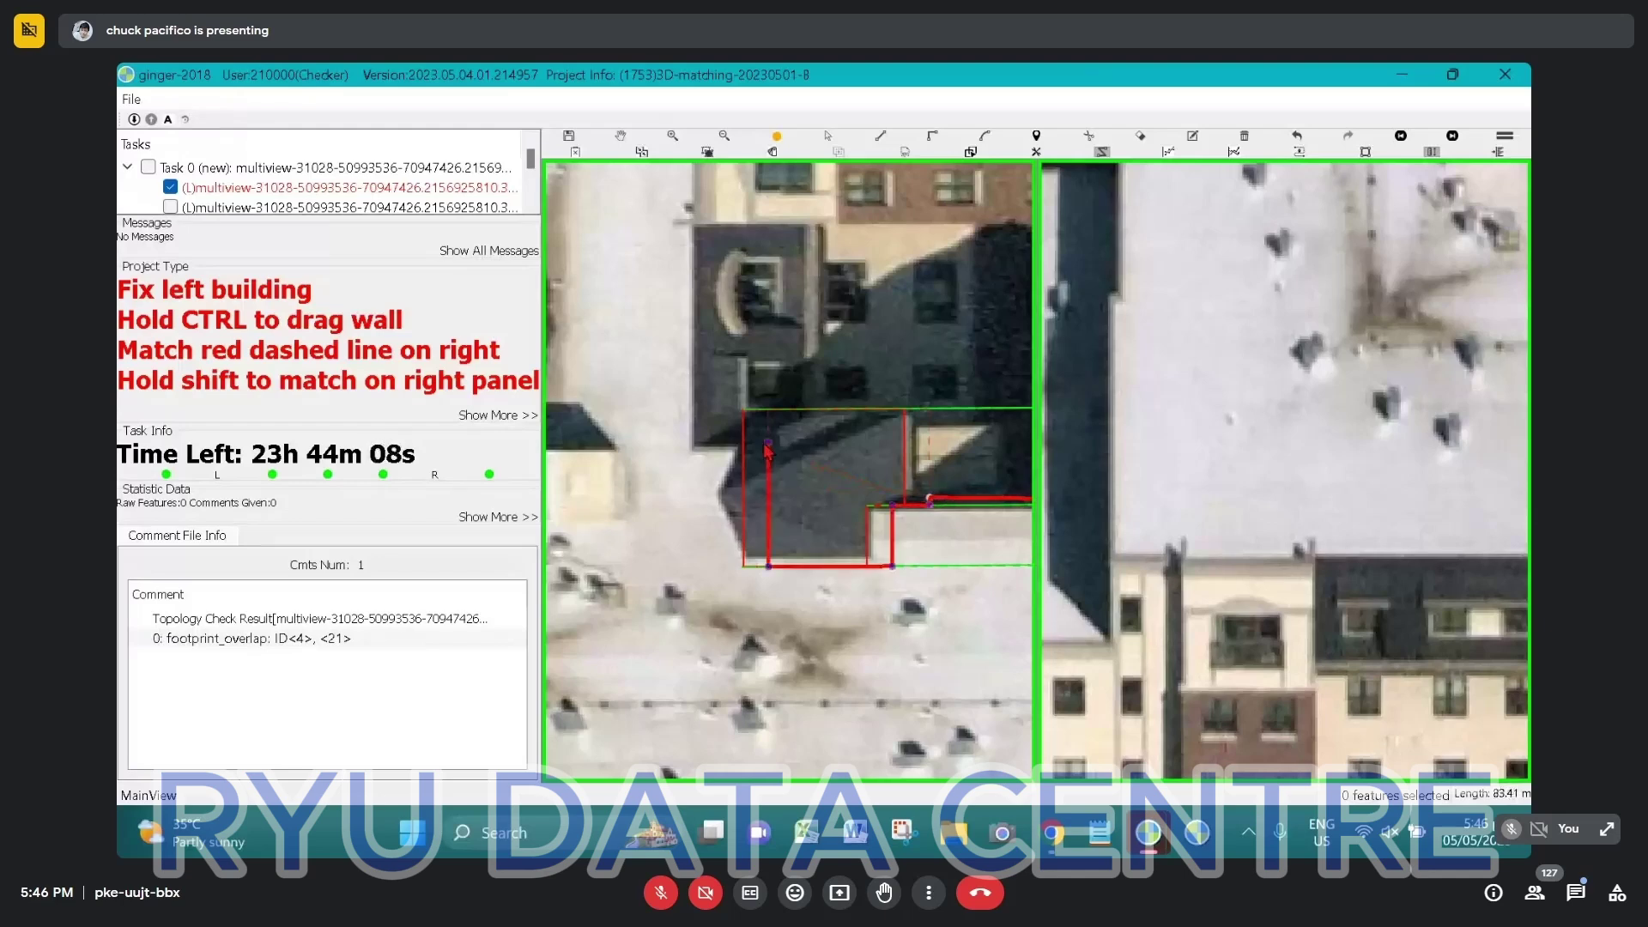
pyautogui.moveTo(678, 436); pyautogui.dragTo(1030, 486)
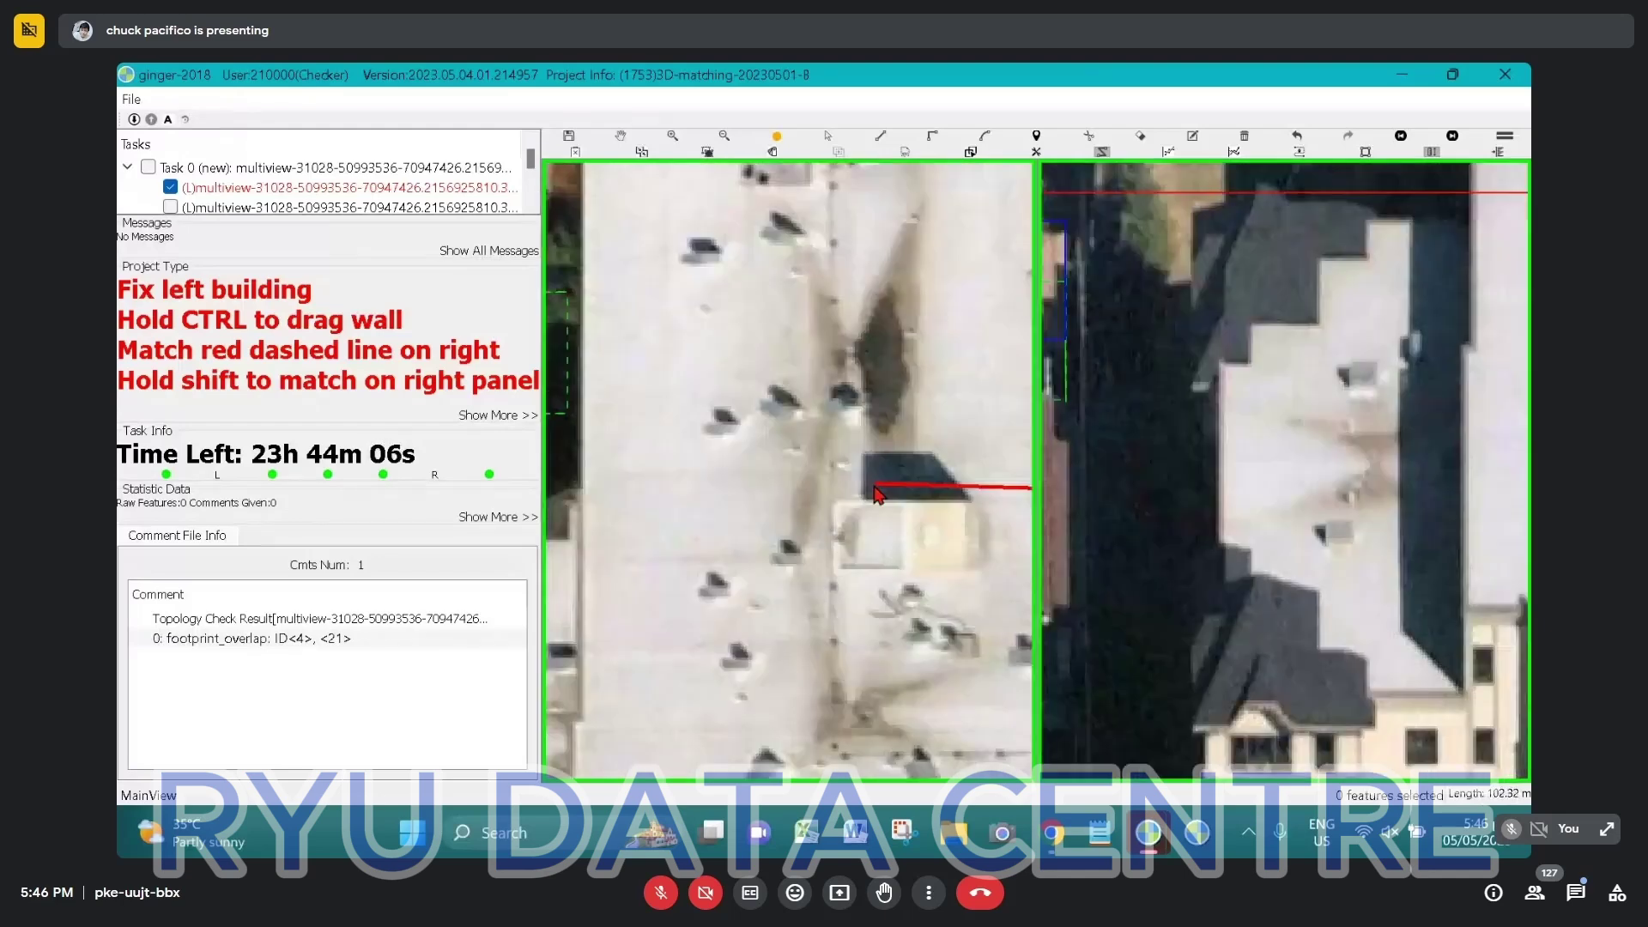
pyautogui.scroll(-2, 874, 488)
pyautogui.moveTo(874, 488); pyautogui.dragTo(679, 529)
pyautogui.press('r')
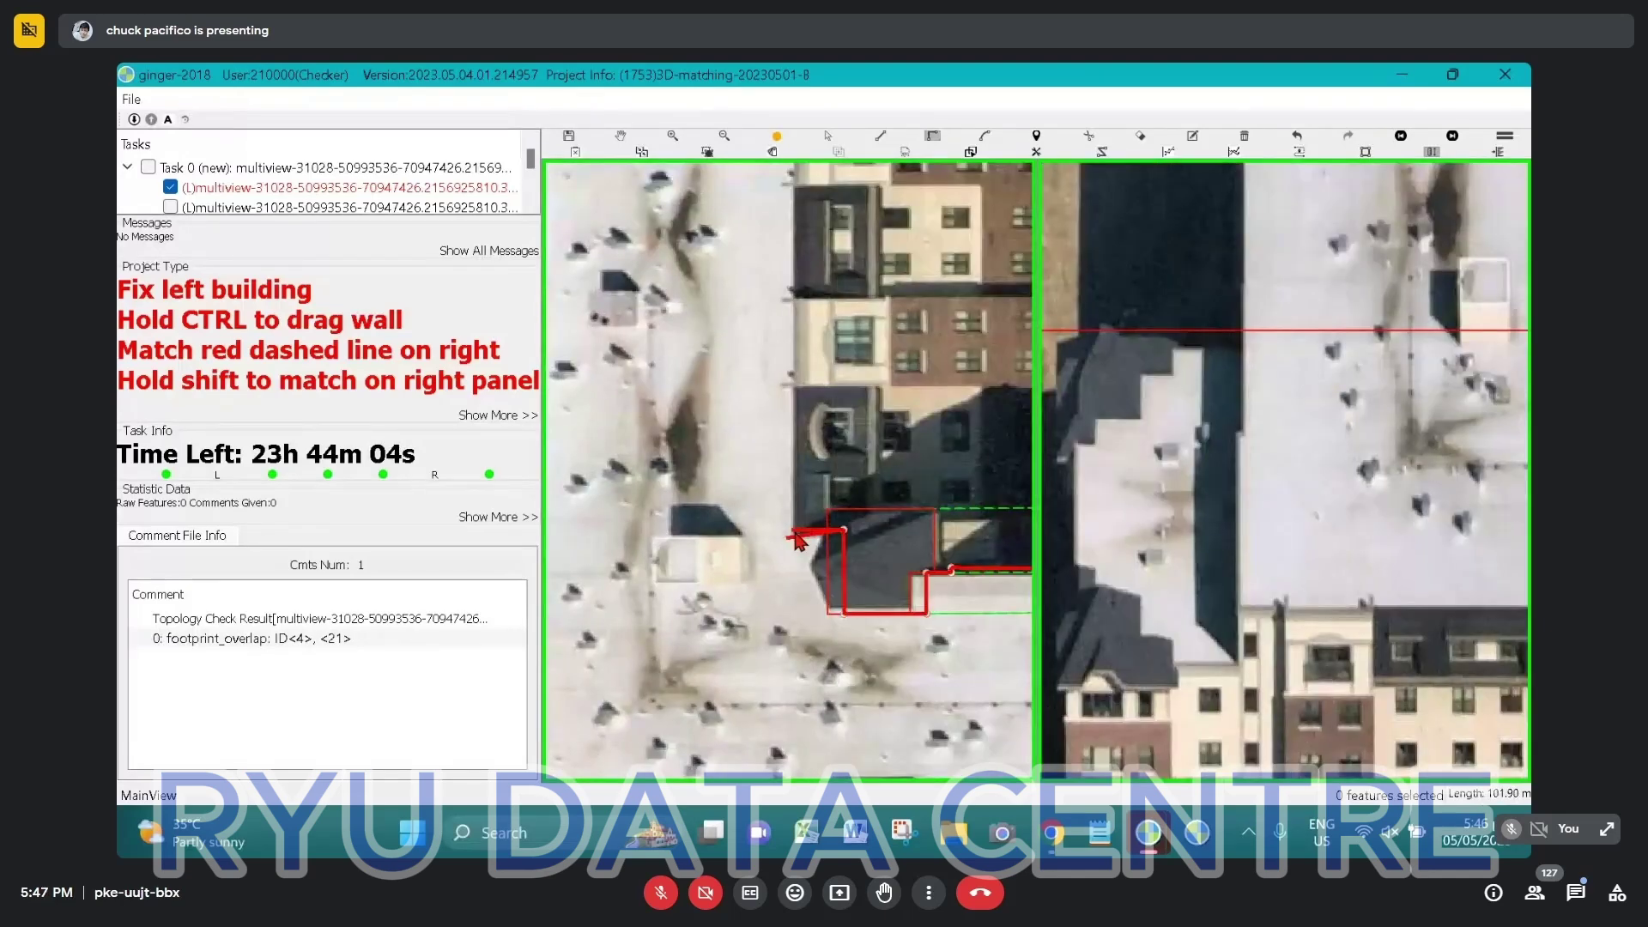
pyautogui.click(794, 530)
pyautogui.press('Up')
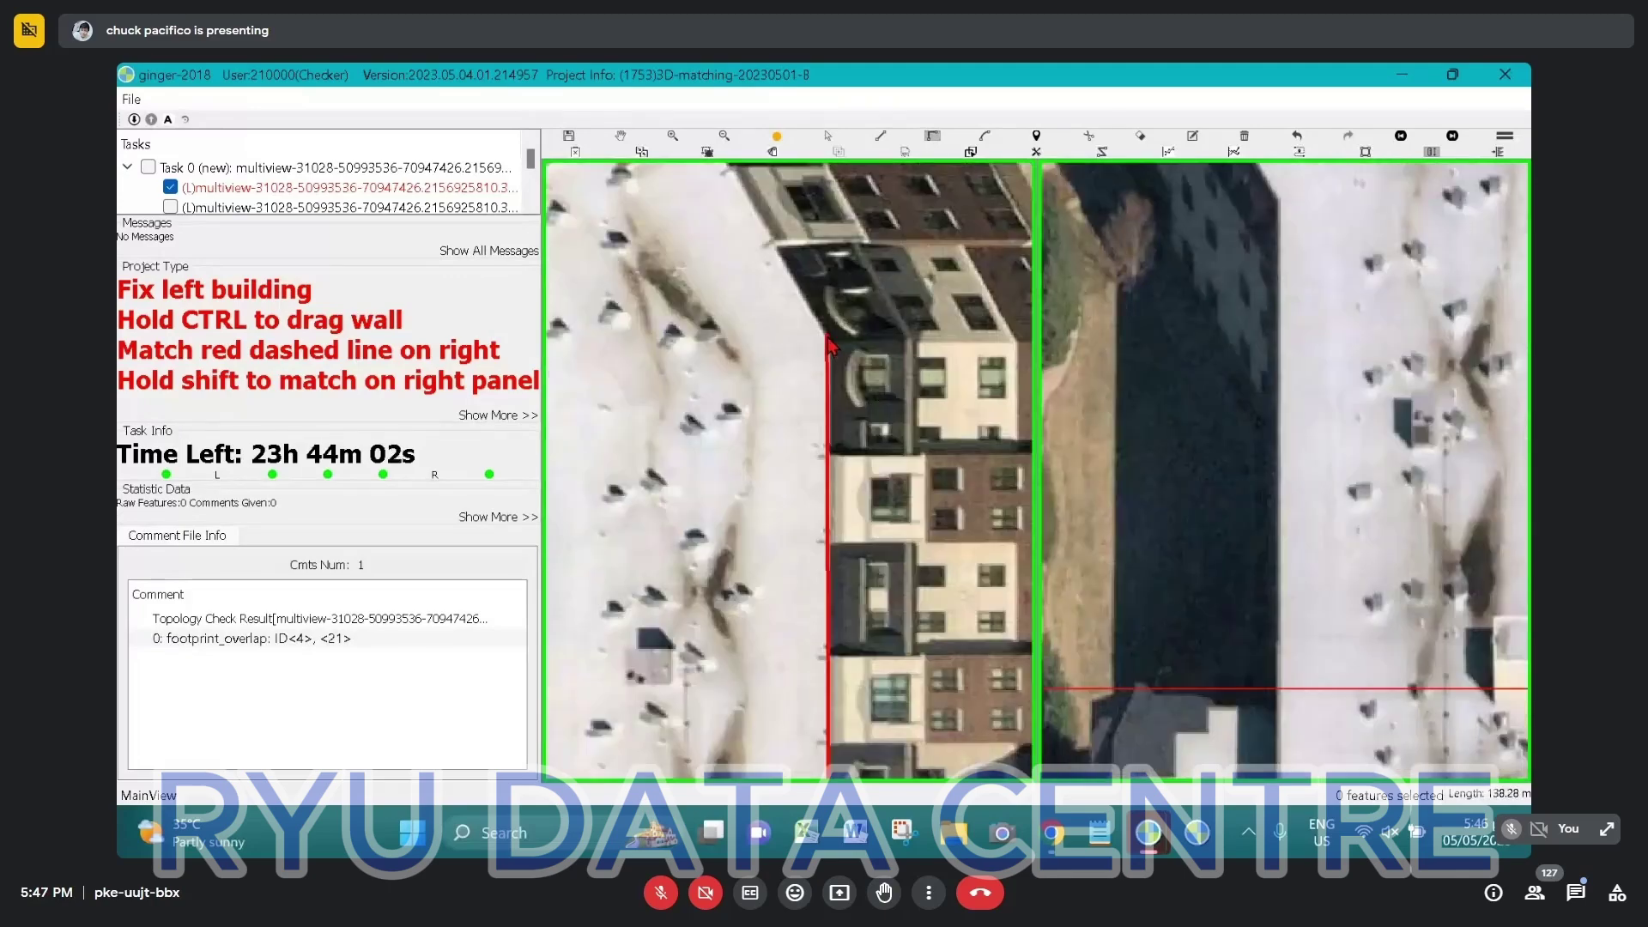
# Trace the west wing's eastern edge through its bend and across its northern end
pyautogui.press('l')
pyautogui.moveTo(778, 262); pyautogui.dragTo(910, 393)
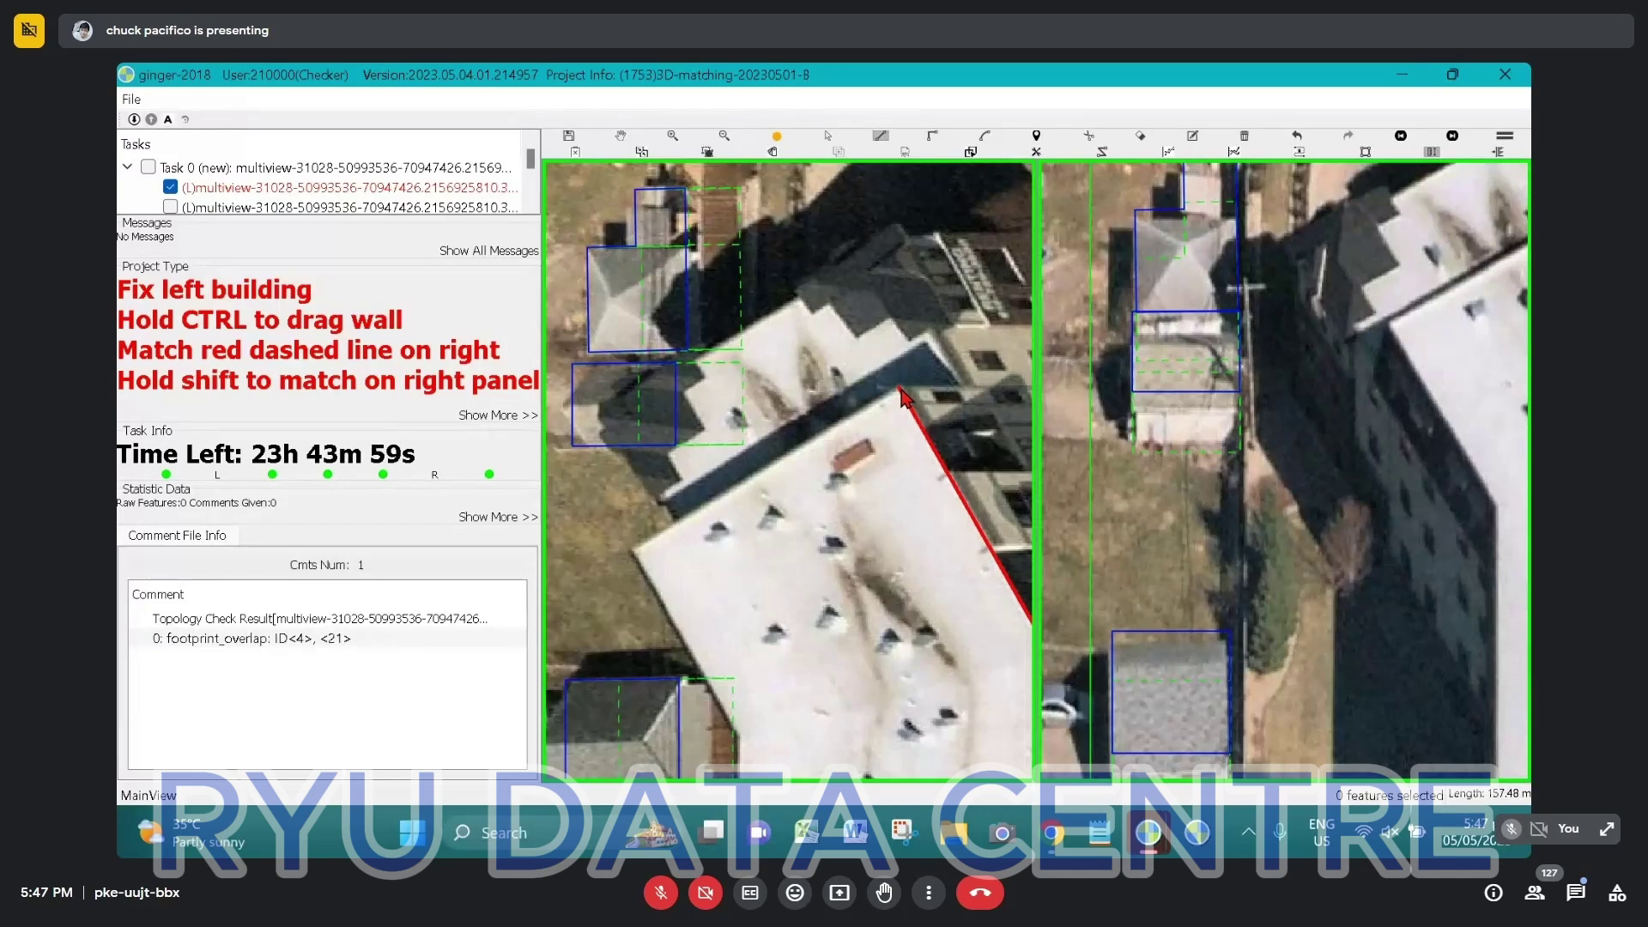
pyautogui.click(900, 389)
pyautogui.click(635, 549)
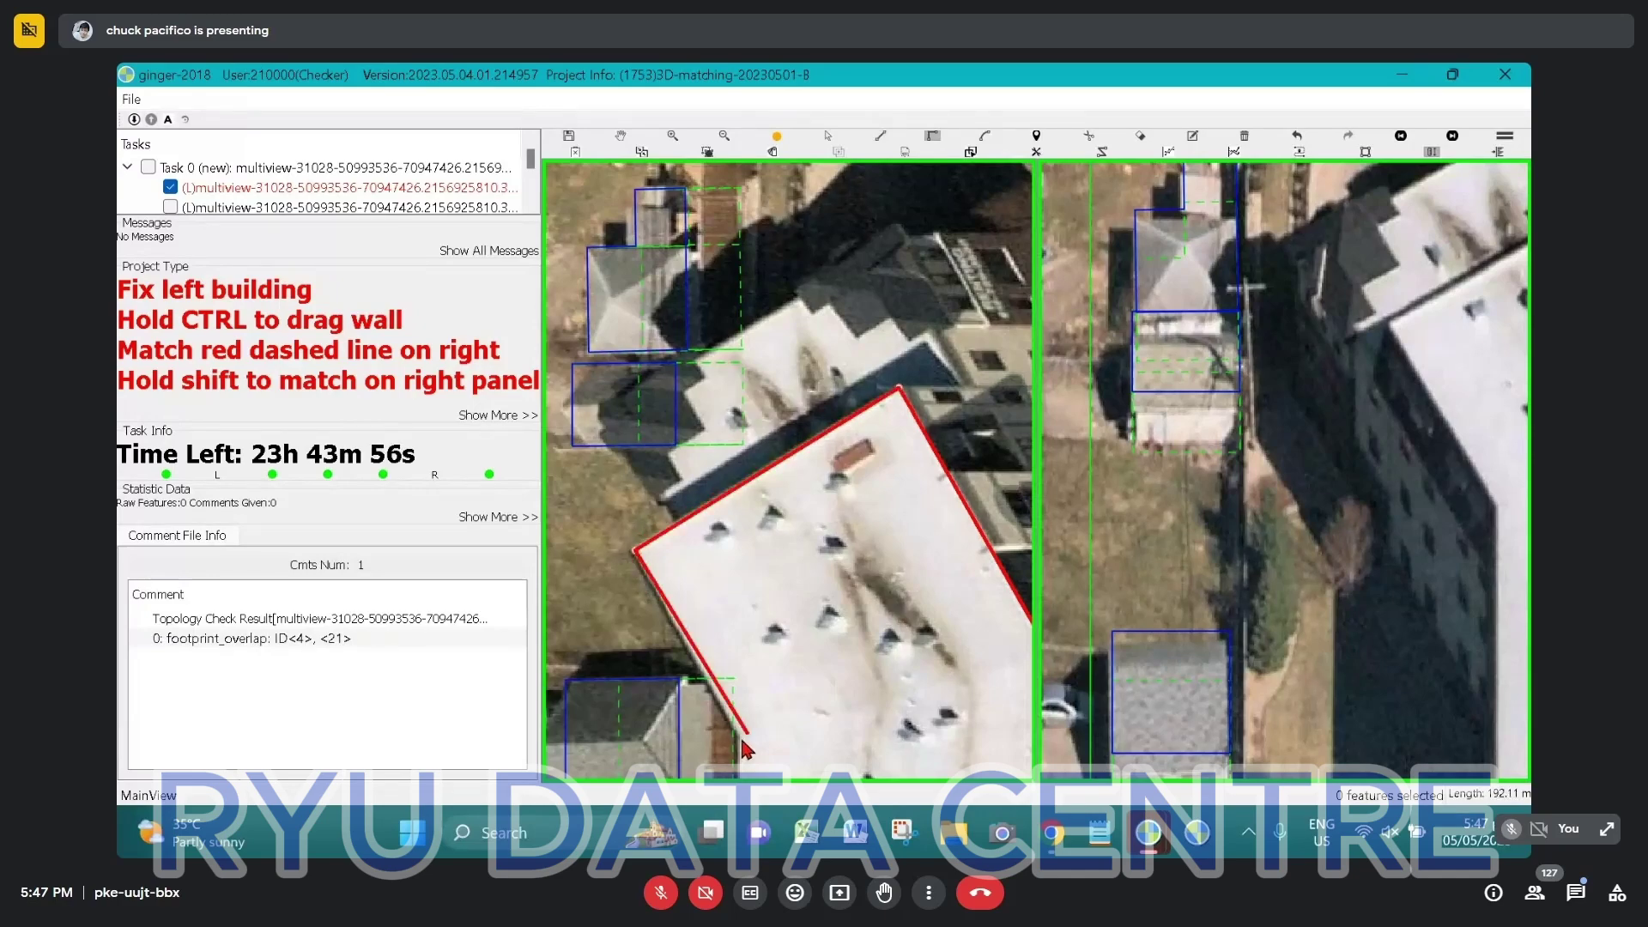
# Trace the west wing's western edge through its bend down to the building's southwest corner
pyautogui.moveTo(740, 734); pyautogui.dragTo(859, 295)
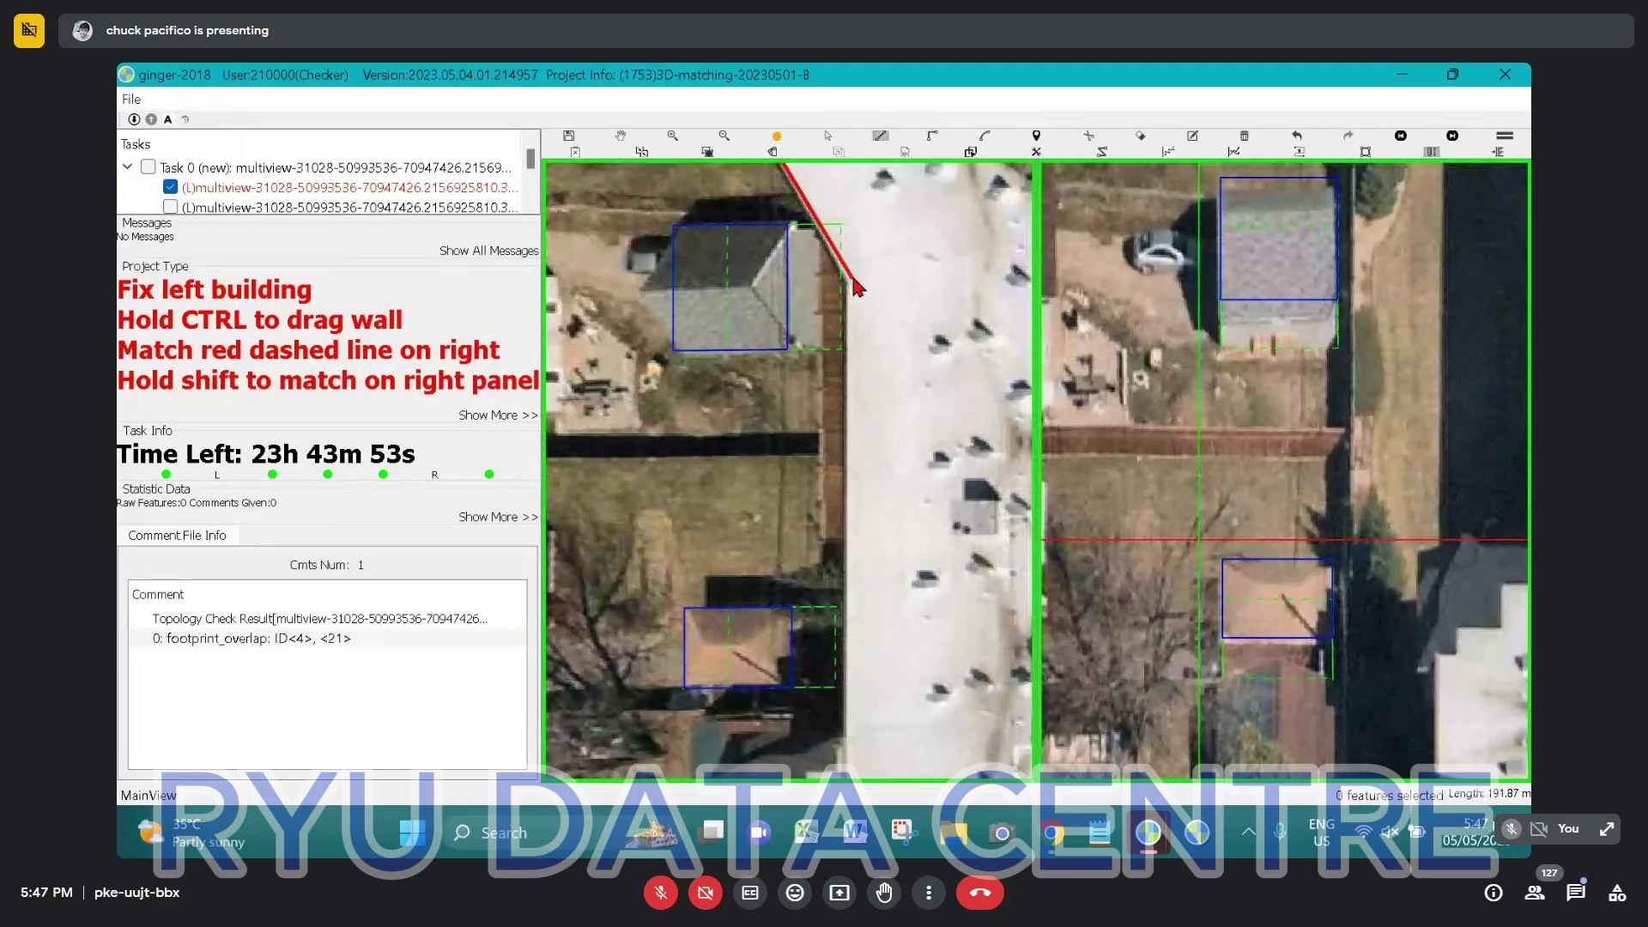
pyautogui.click(853, 279)
pyautogui.moveTo(834, 619); pyautogui.dragTo(791, 284)
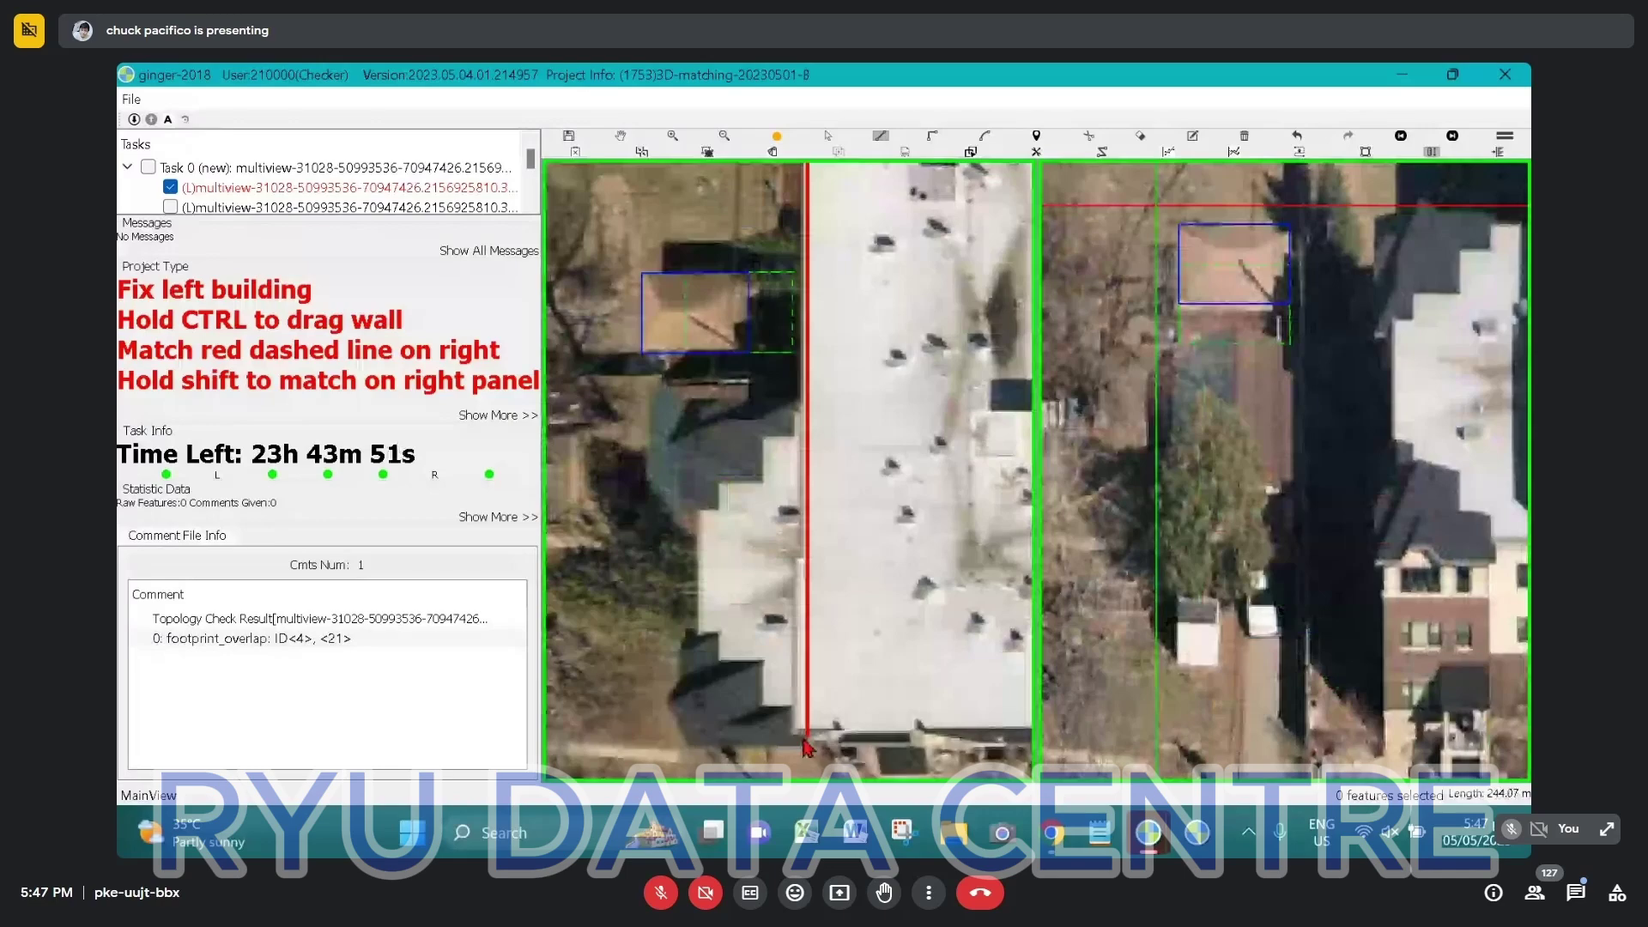
pyautogui.click(807, 747)
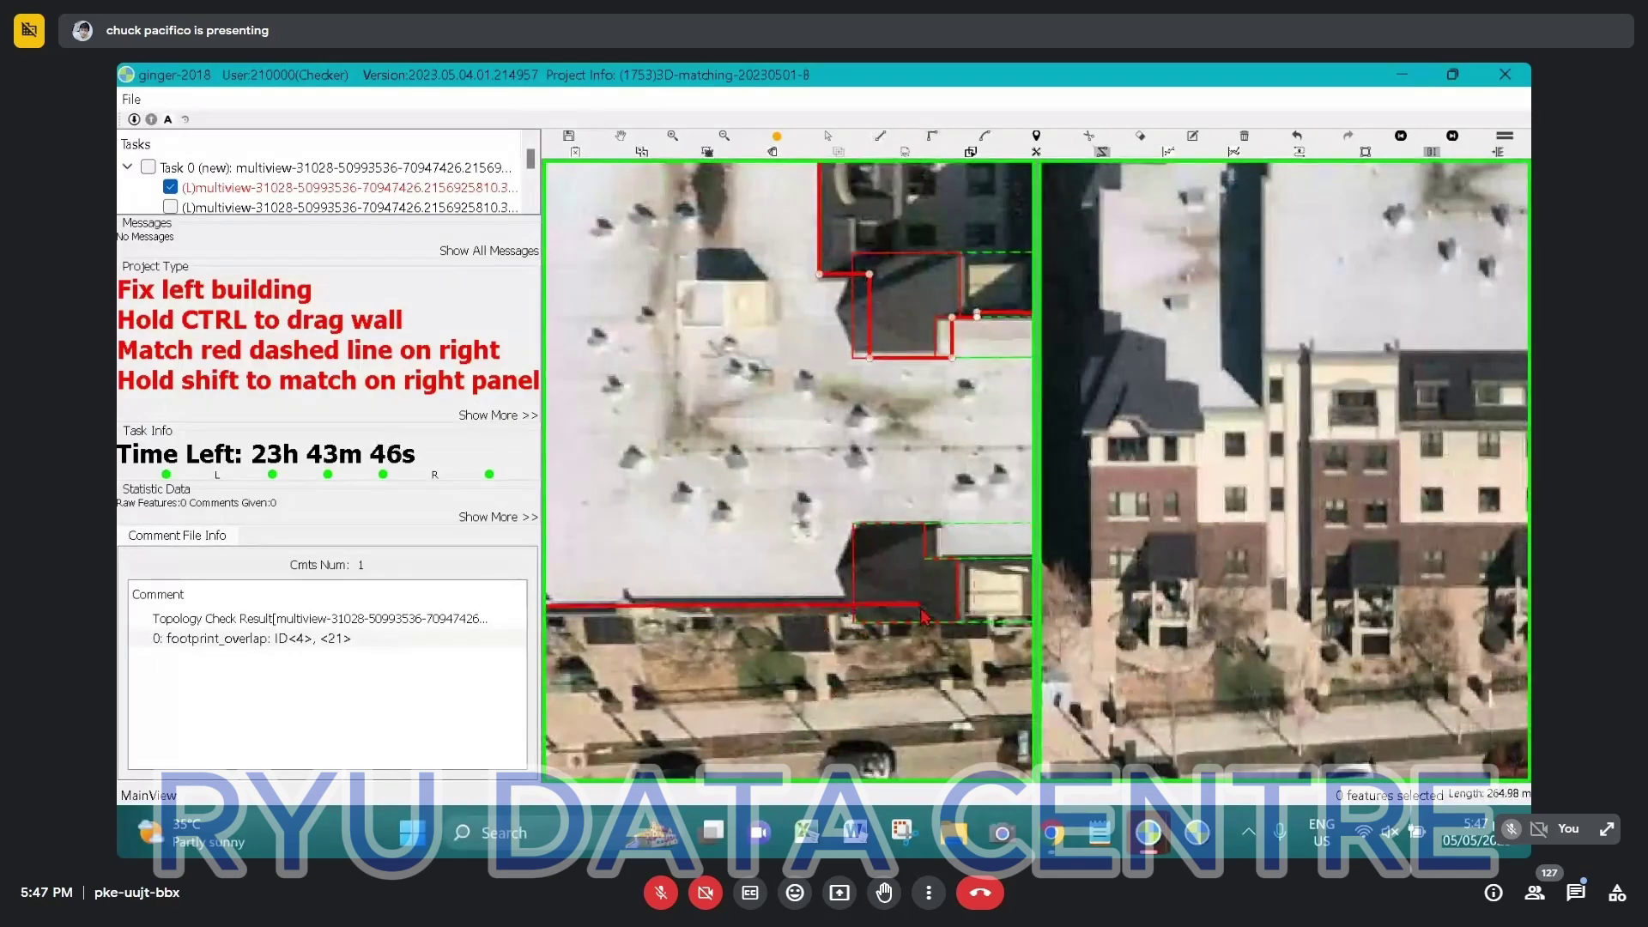
# Continue the flat-roof outline from the southwest corner along the south edge into the western street-side gable
pyautogui.scroll(2, 923, 616)
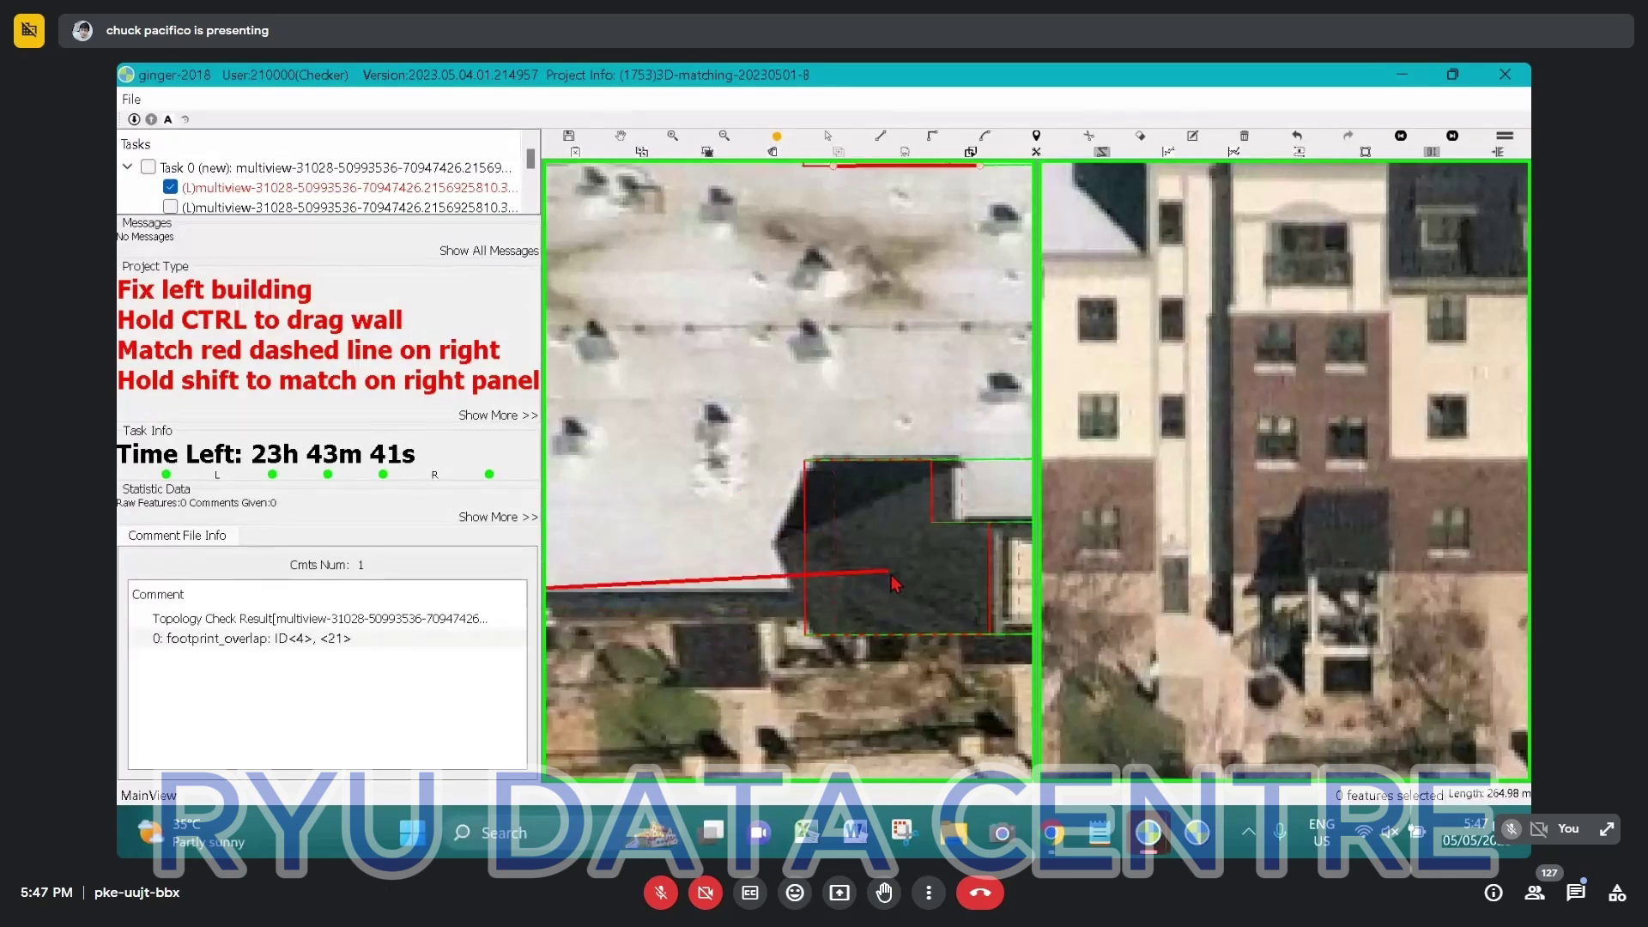
pyautogui.scroll(2, 895, 584)
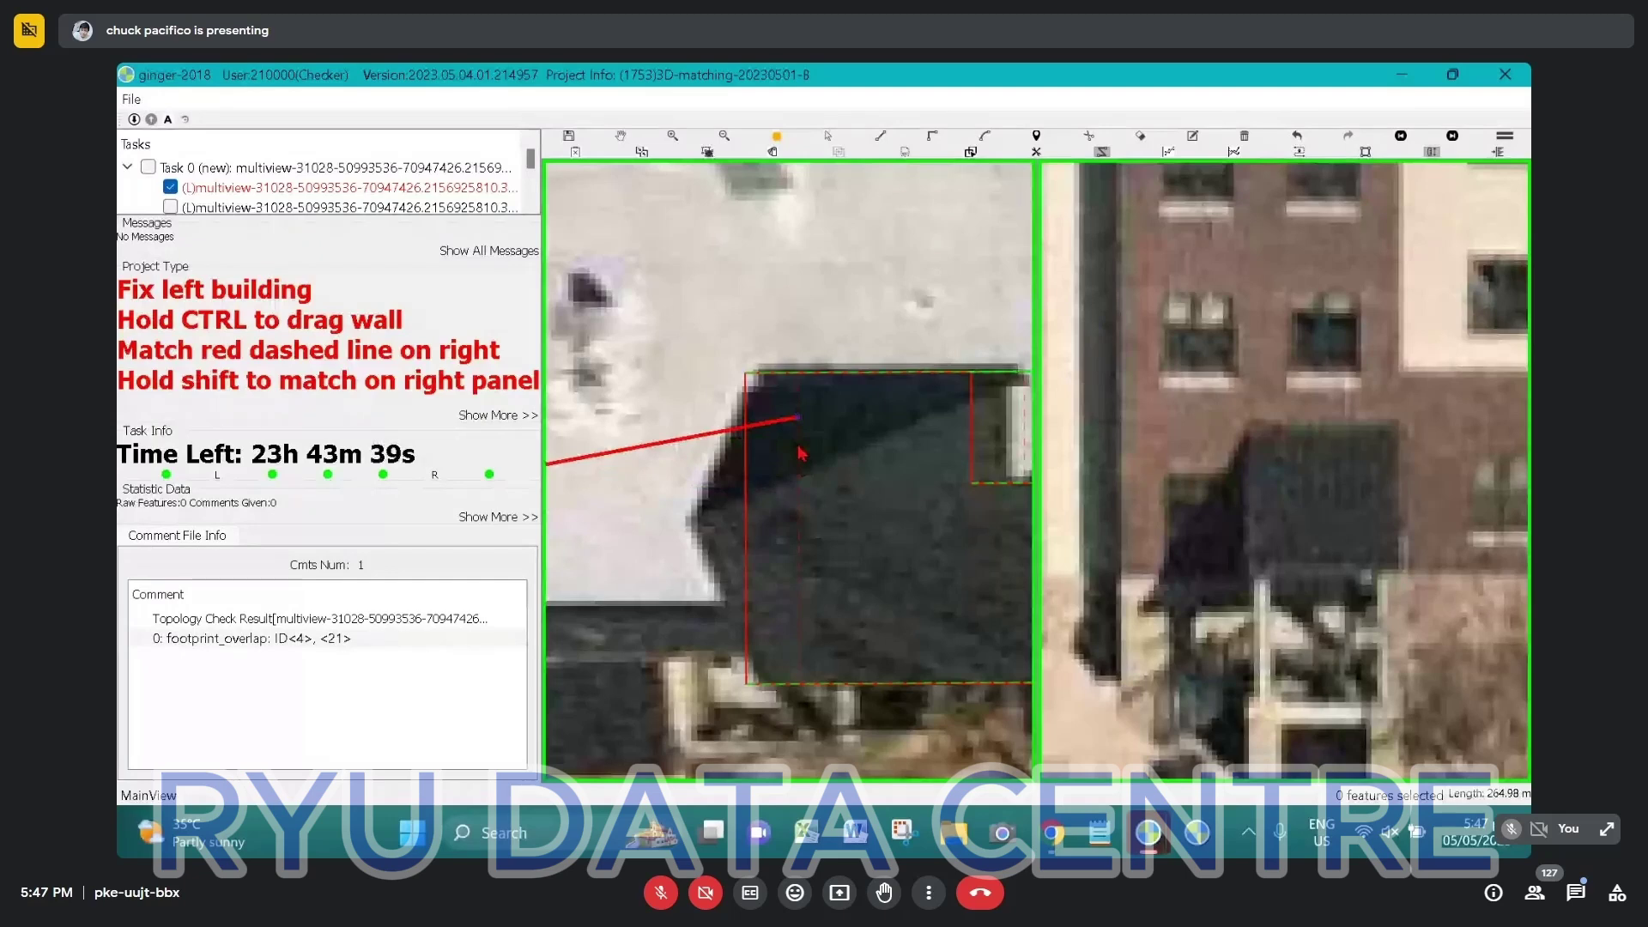
pyautogui.scroll(-1, 801, 481)
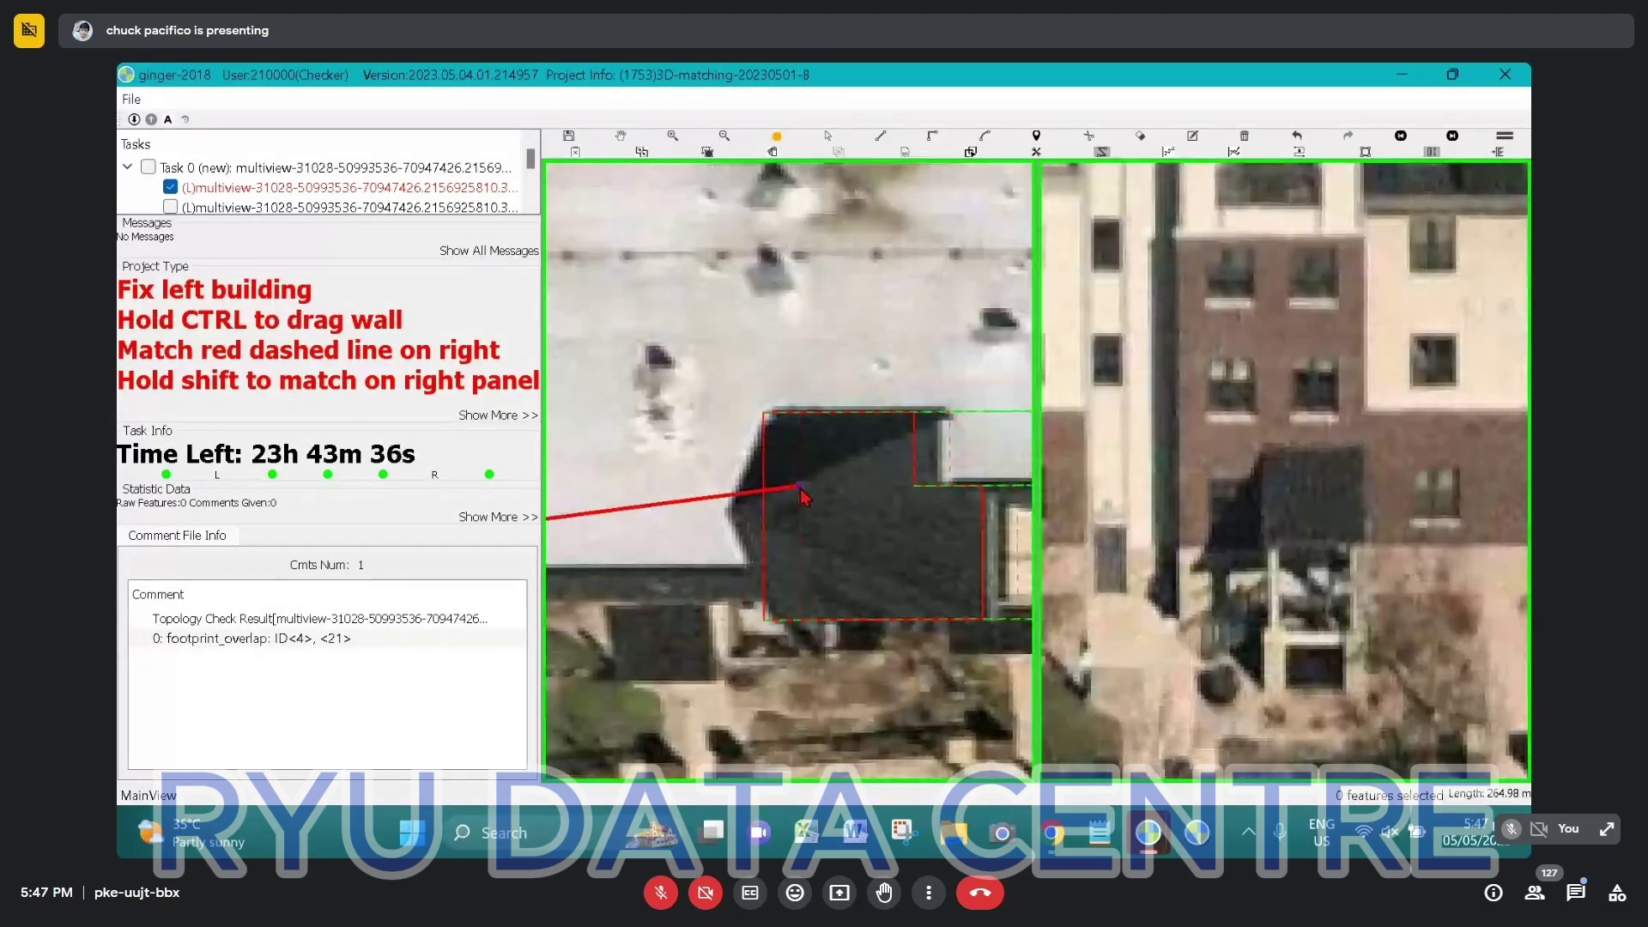
pyautogui.scroll(-1, 801, 488)
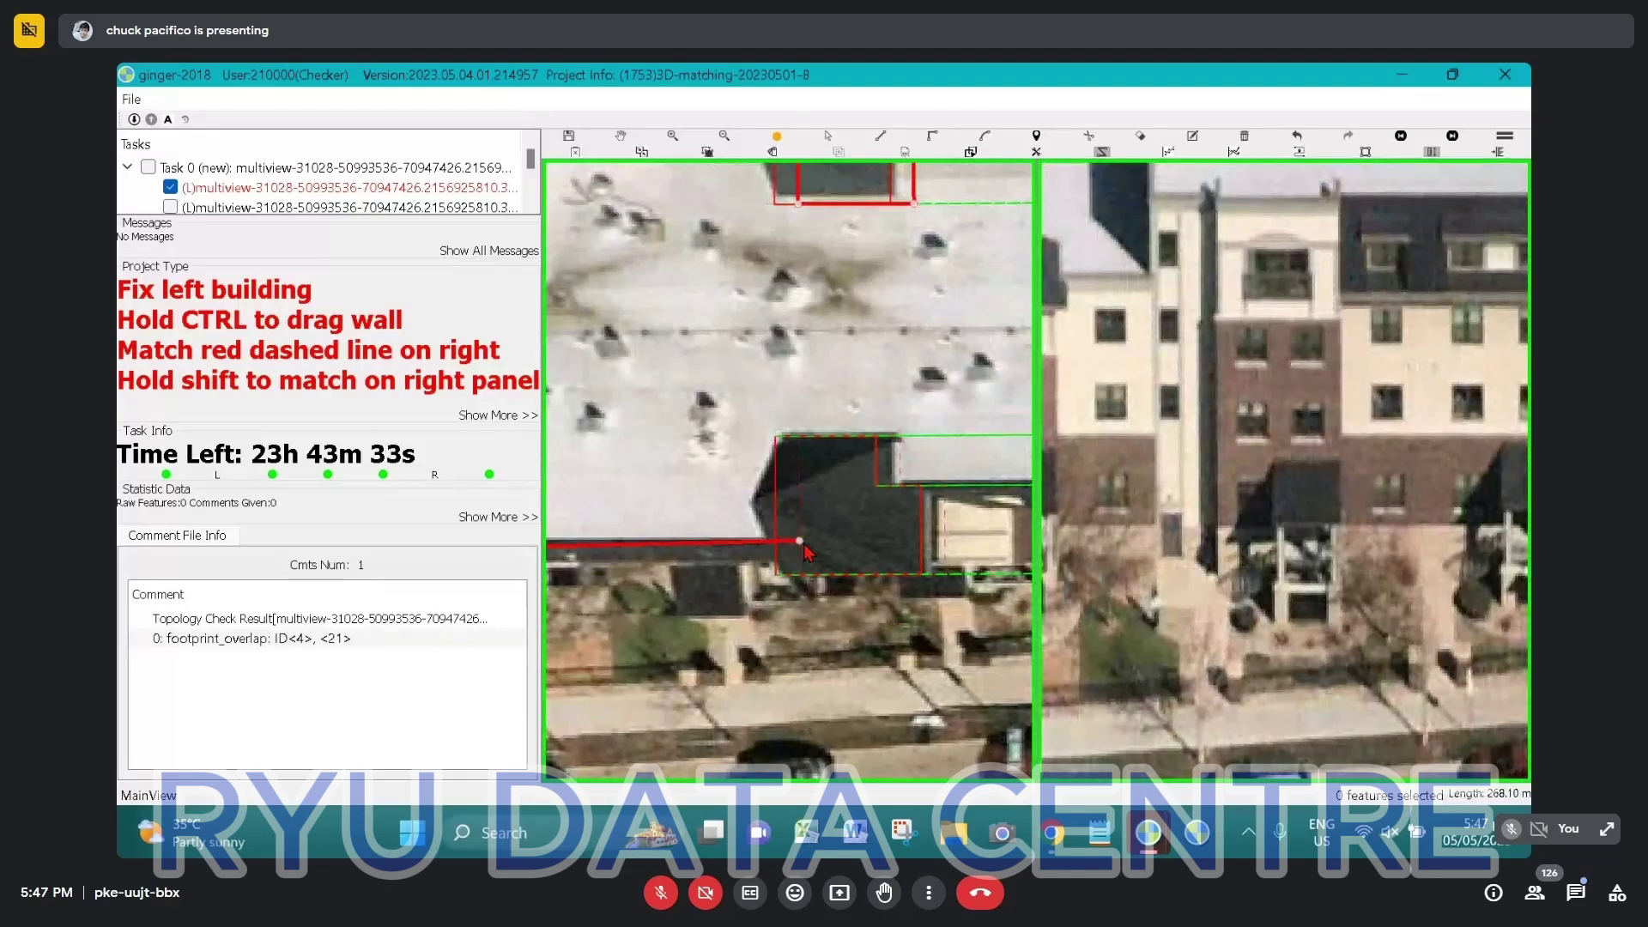
pyautogui.click(801, 502)
# Complete the flat-roof outline past the archway's southern gable and through the southern bend, closing it at the southeastern gable
pyautogui.moveTo(945, 490); pyautogui.dragTo(712, 495)
pyautogui.moveTo(940, 475); pyautogui.dragTo(593, 479)
pyautogui.click(698, 490)
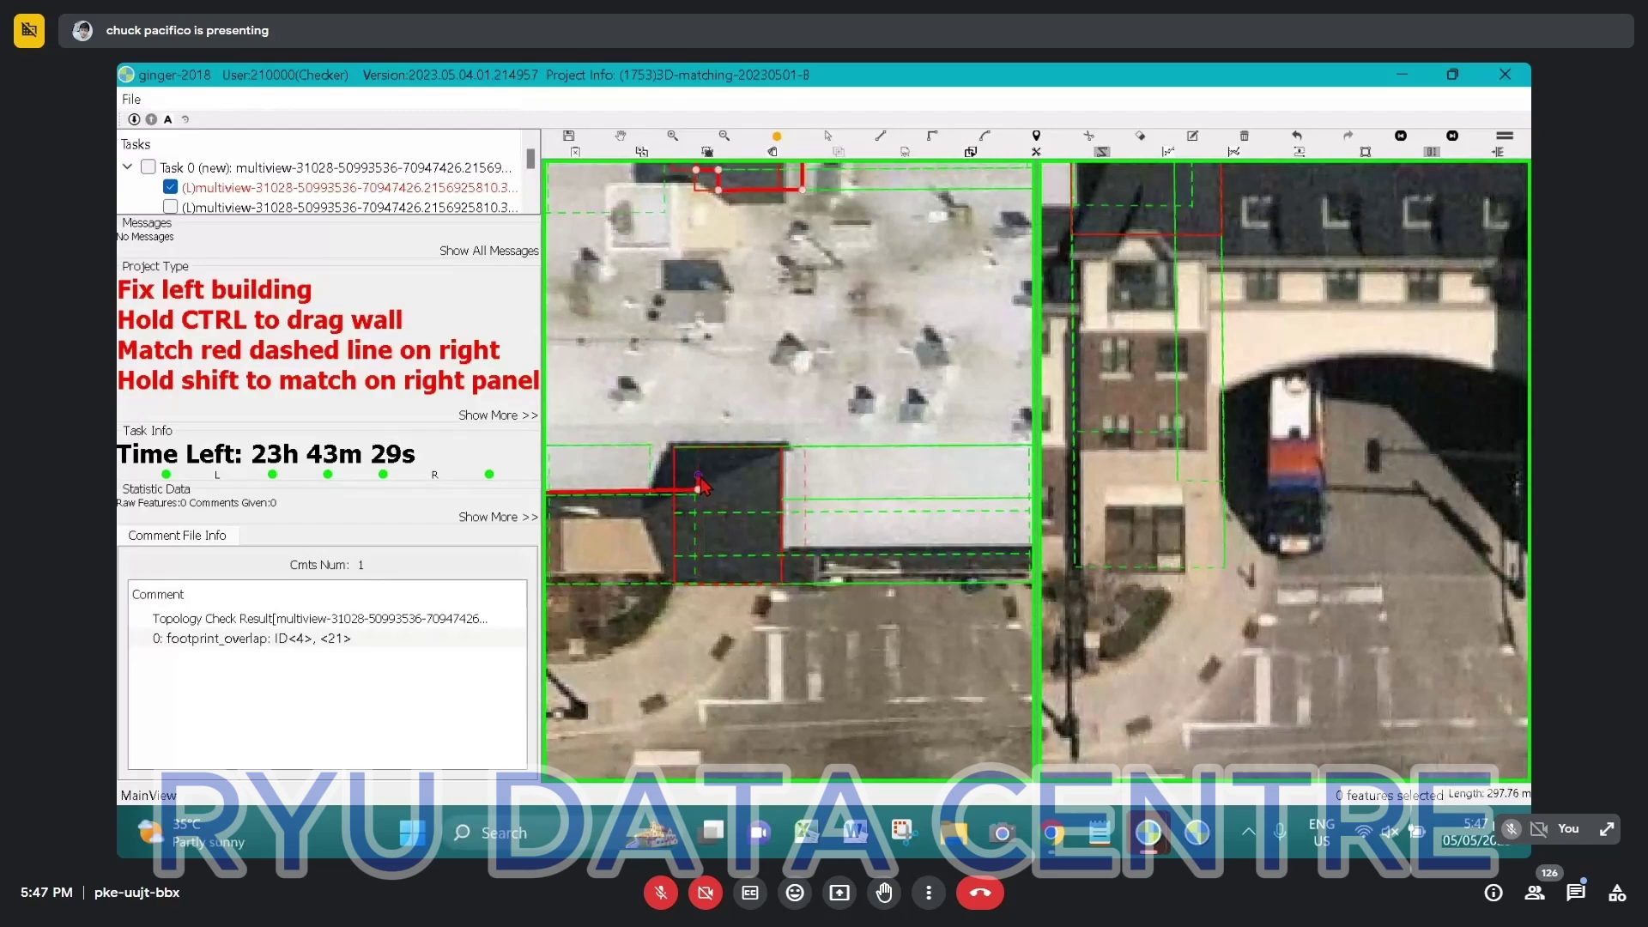
pyautogui.scroll(2, 820, 554)
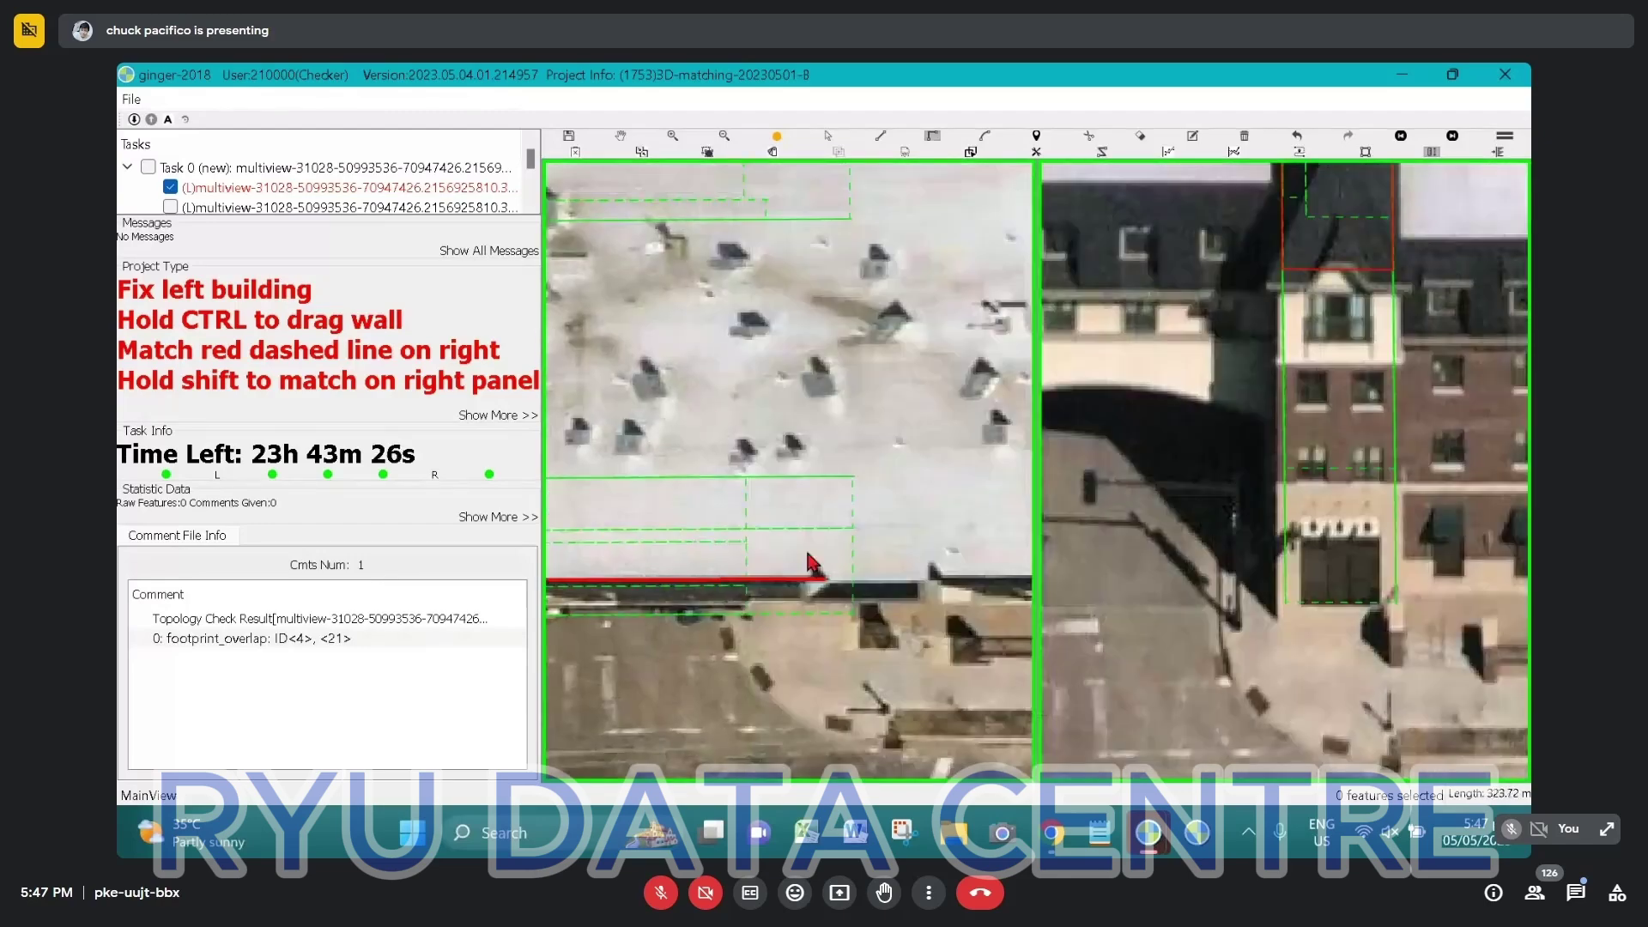
pyautogui.scroll(-2, 812, 562)
pyautogui.click(921, 567)
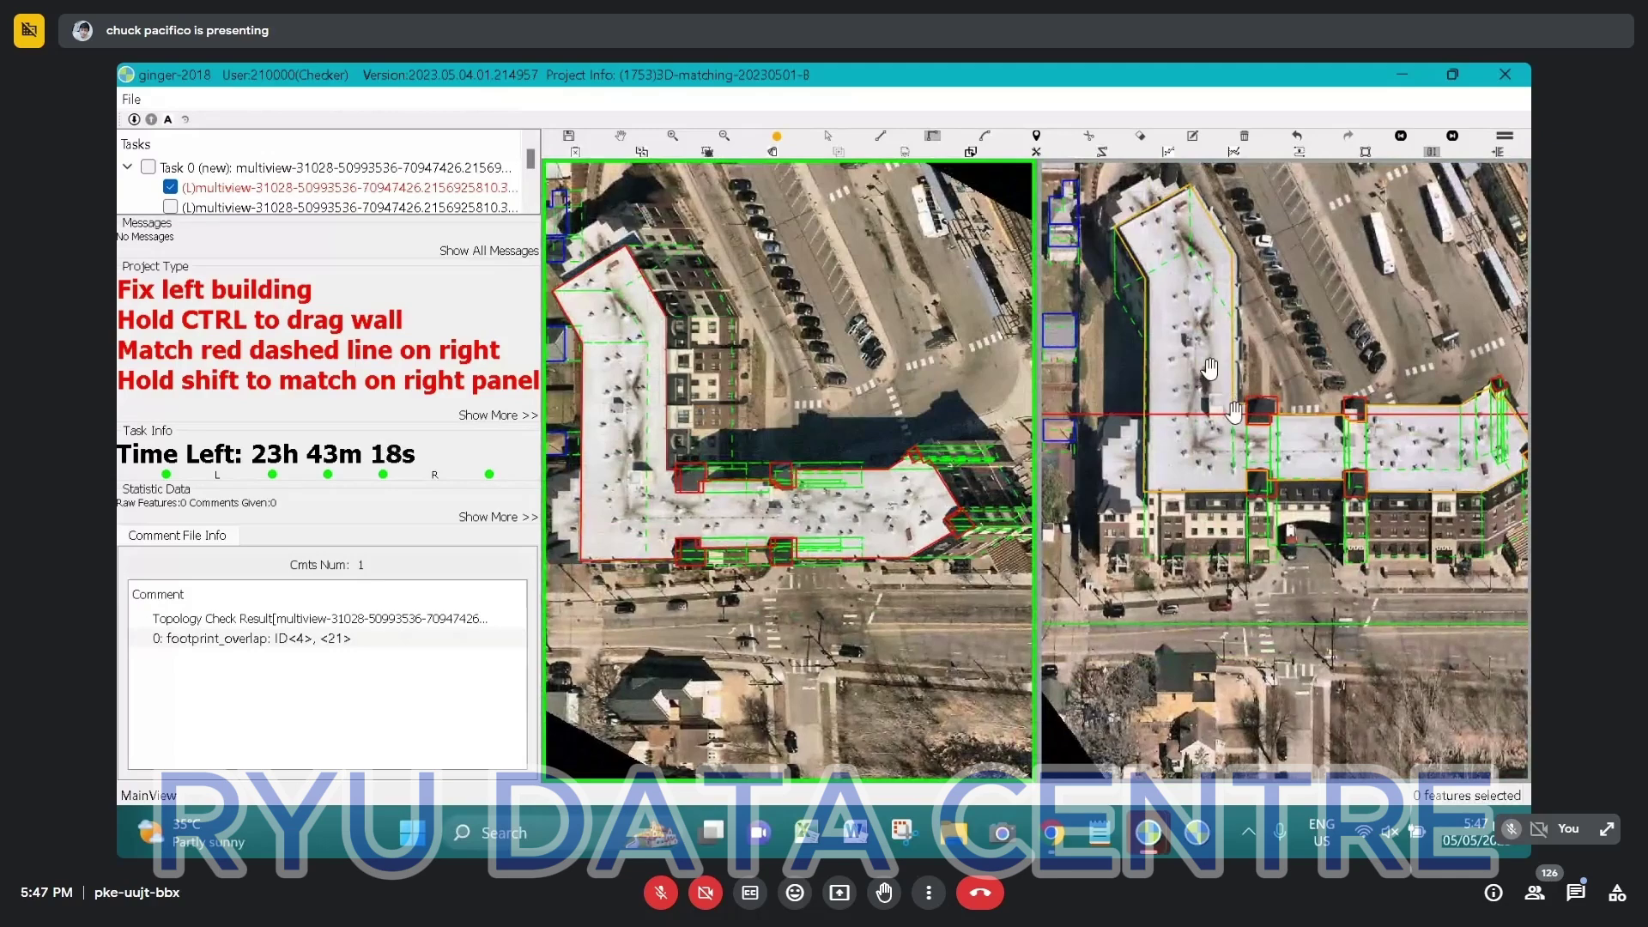
# Compare the new main roof outline in both images and shift it slightly in the right image to match the roof
pyautogui.scroll(5, 1234, 331)
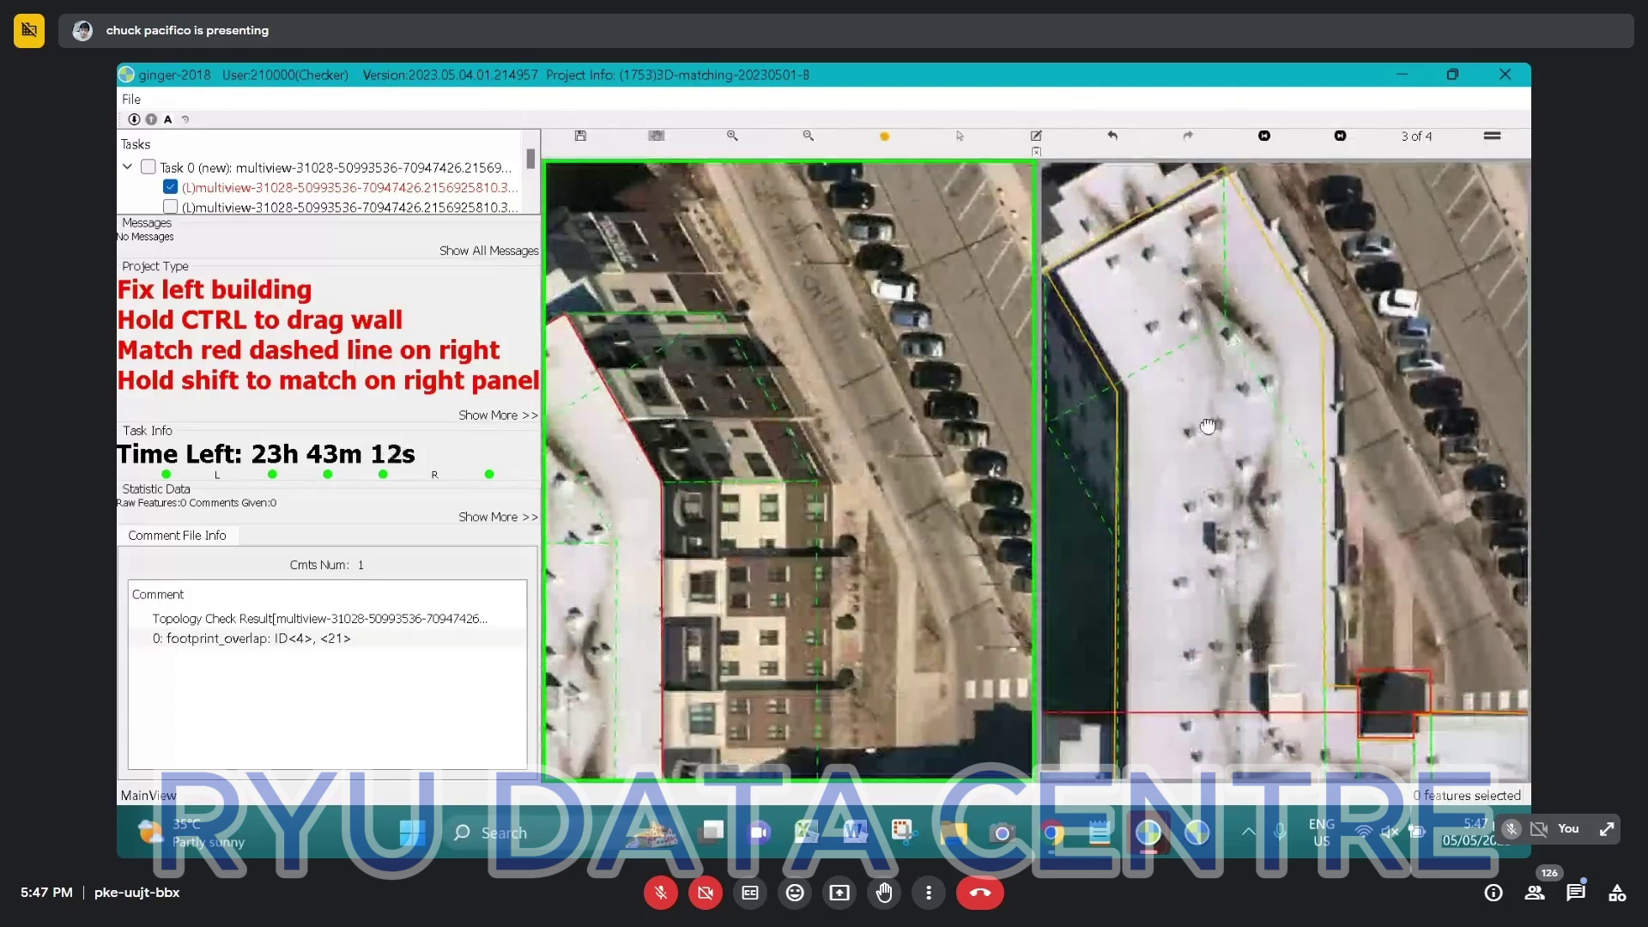
pyautogui.scroll(2, 1208, 427)
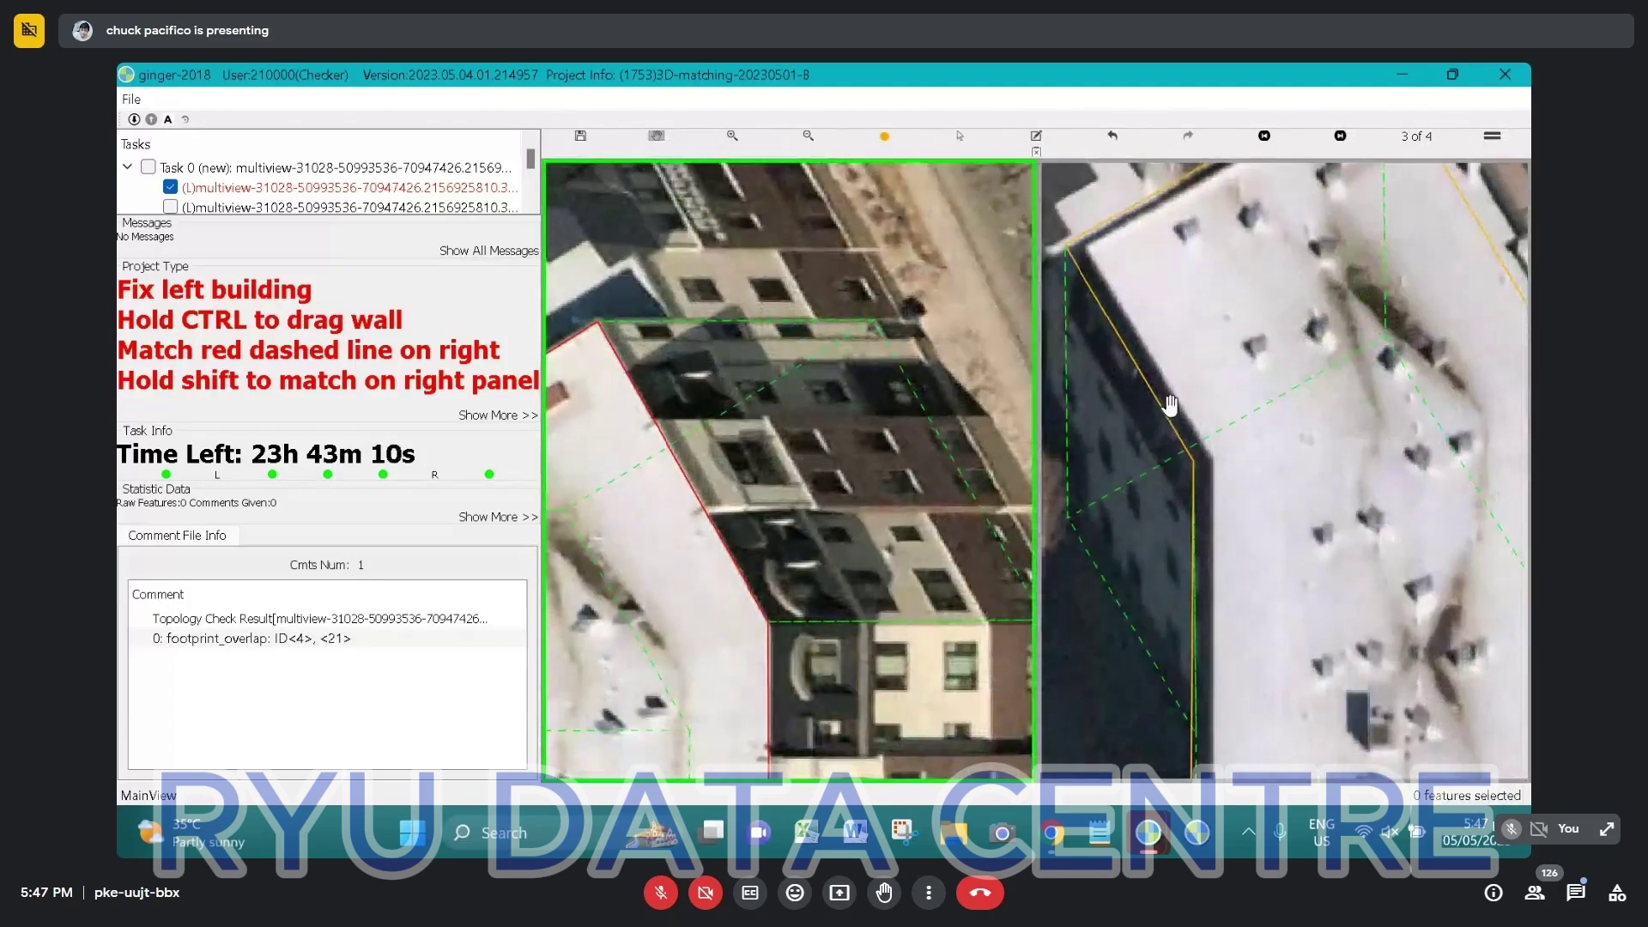
pyautogui.scroll(-2, 1163, 582)
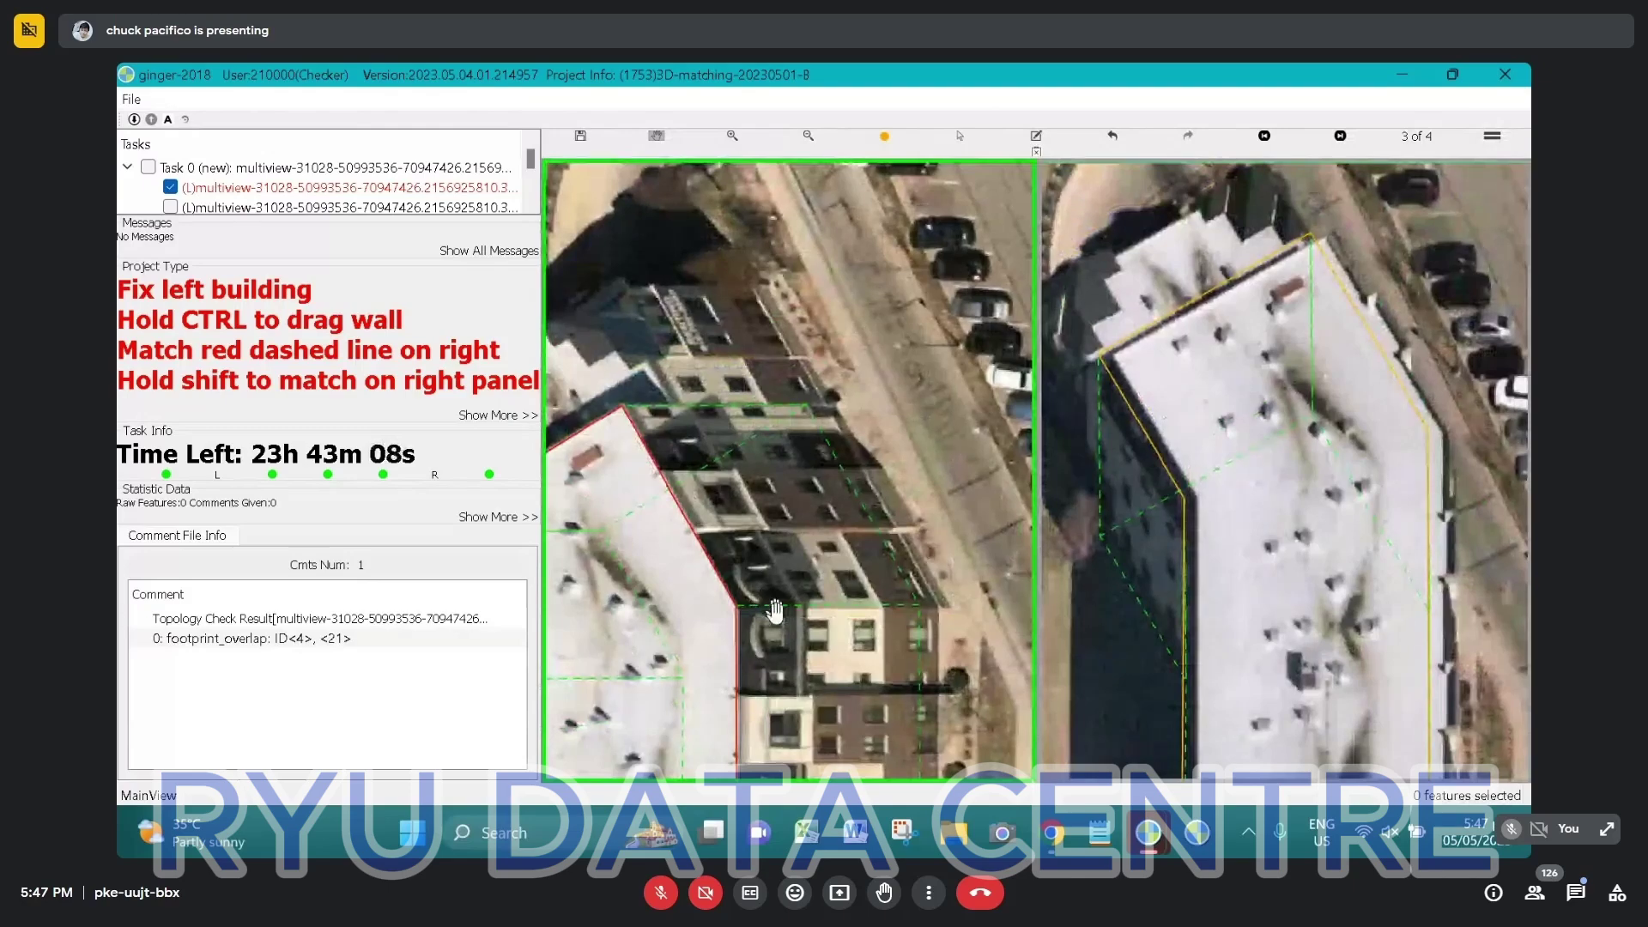
pyautogui.scroll(-2, 782, 584)
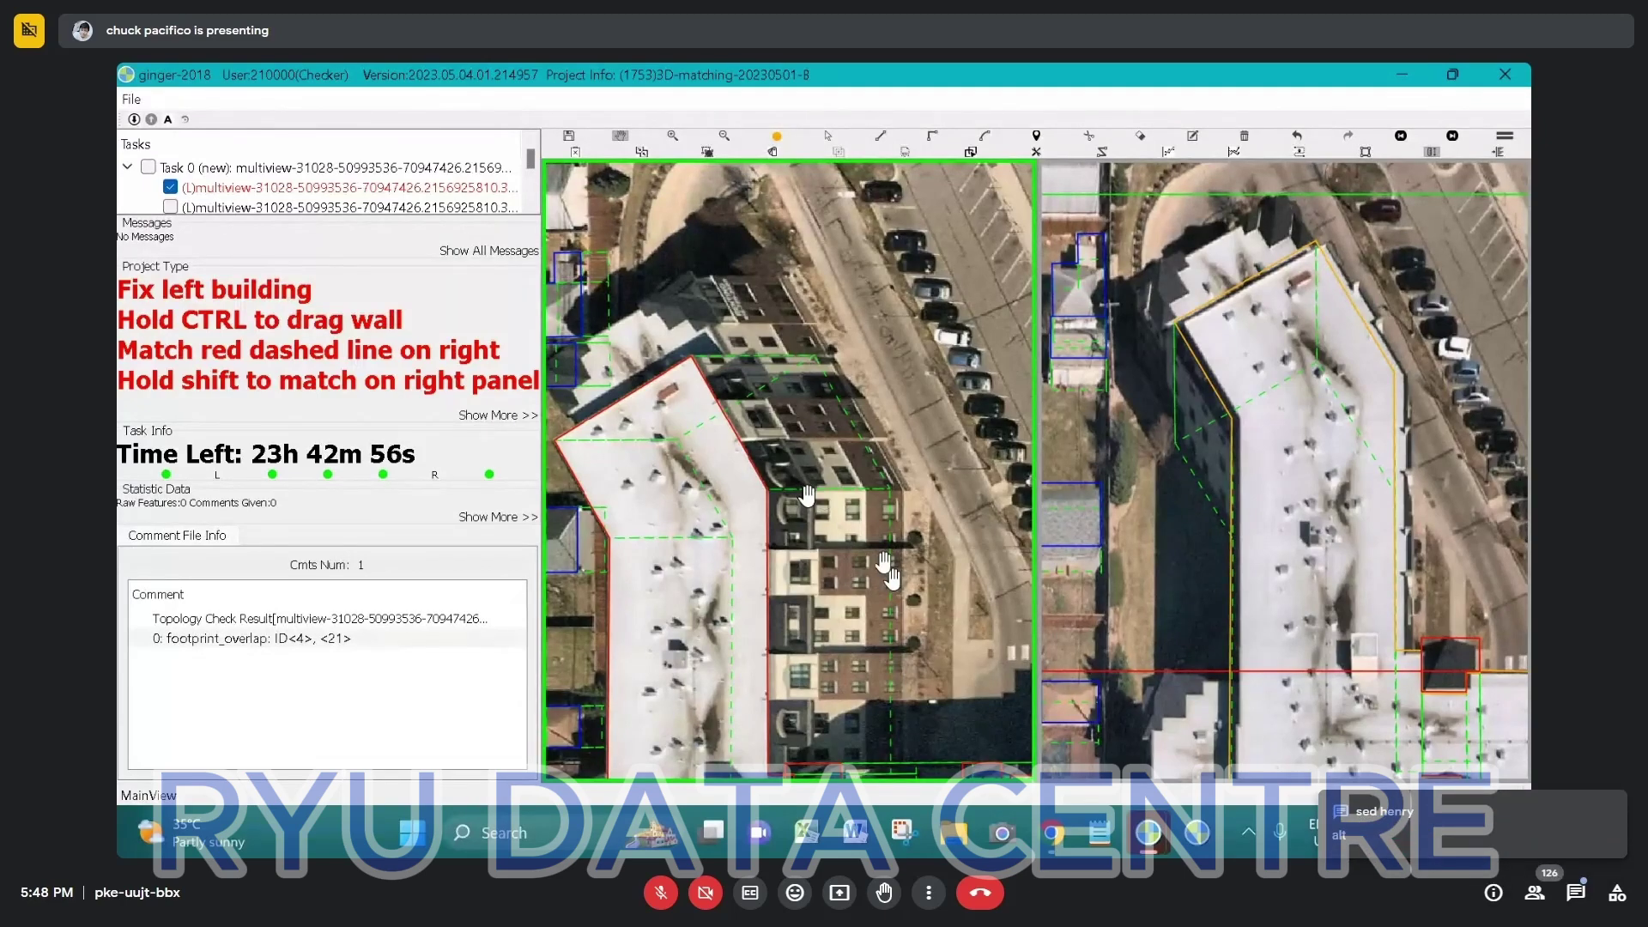
pyautogui.moveTo(891, 576); pyautogui.dragTo(852, 479)
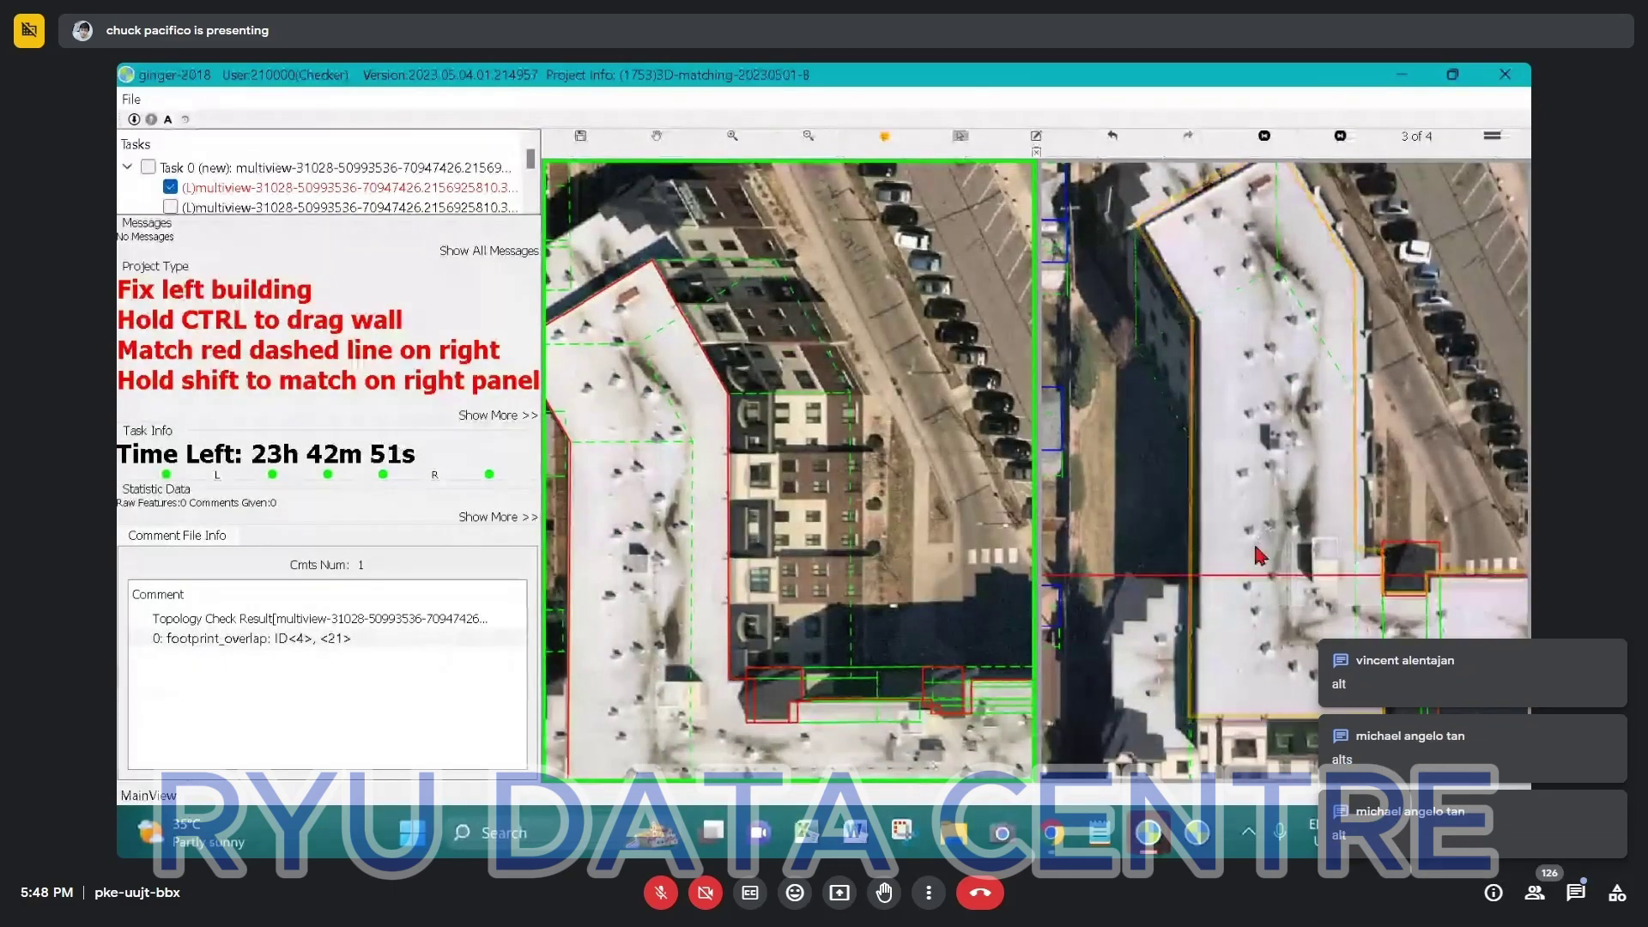
pyautogui.moveTo(1260, 557); pyautogui.dragTo(1262, 567)
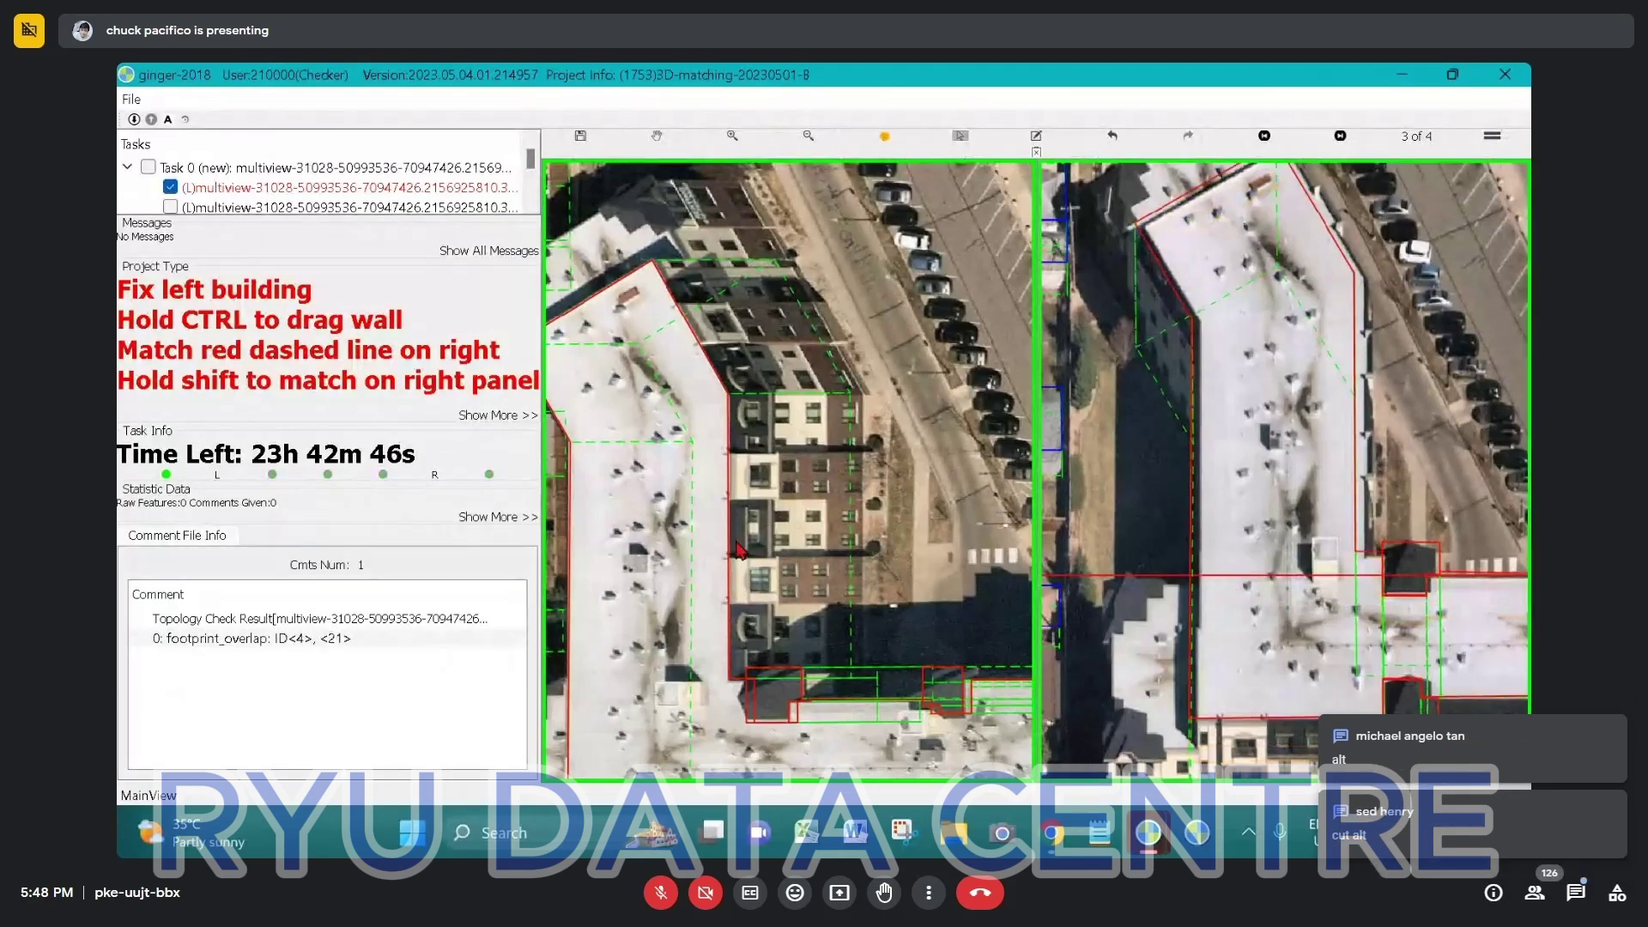
pyautogui.click(701, 513)
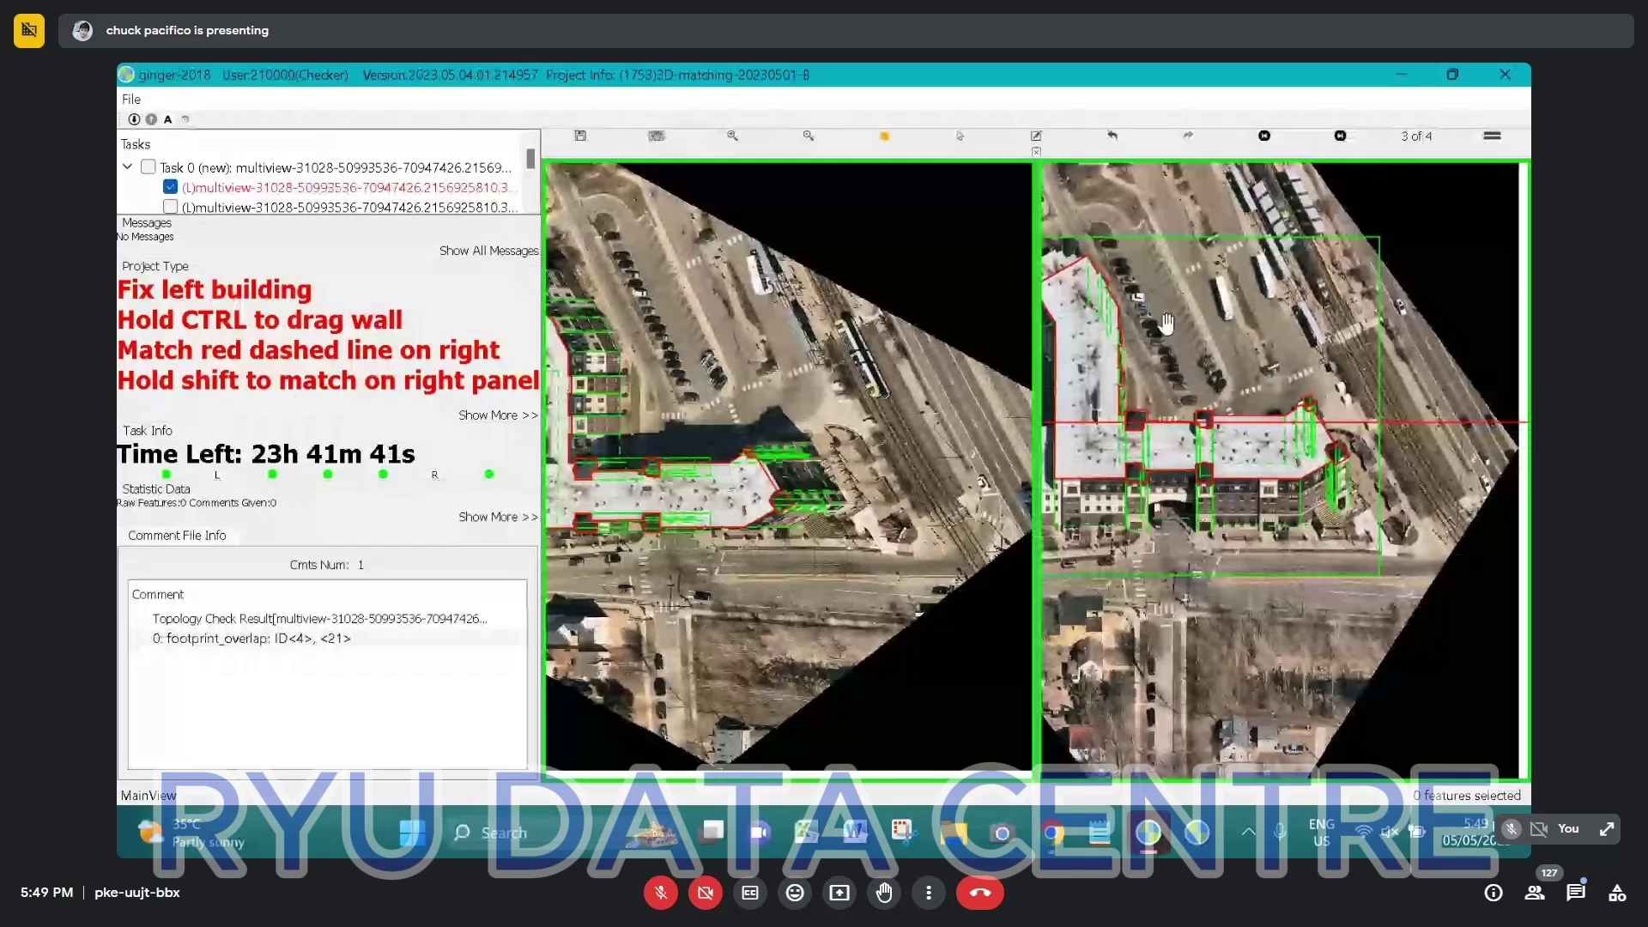
# Compare the main roof outline along the west wing in both images, from its north end to the southwest corner
pyautogui.scroll(2, 1166, 323)
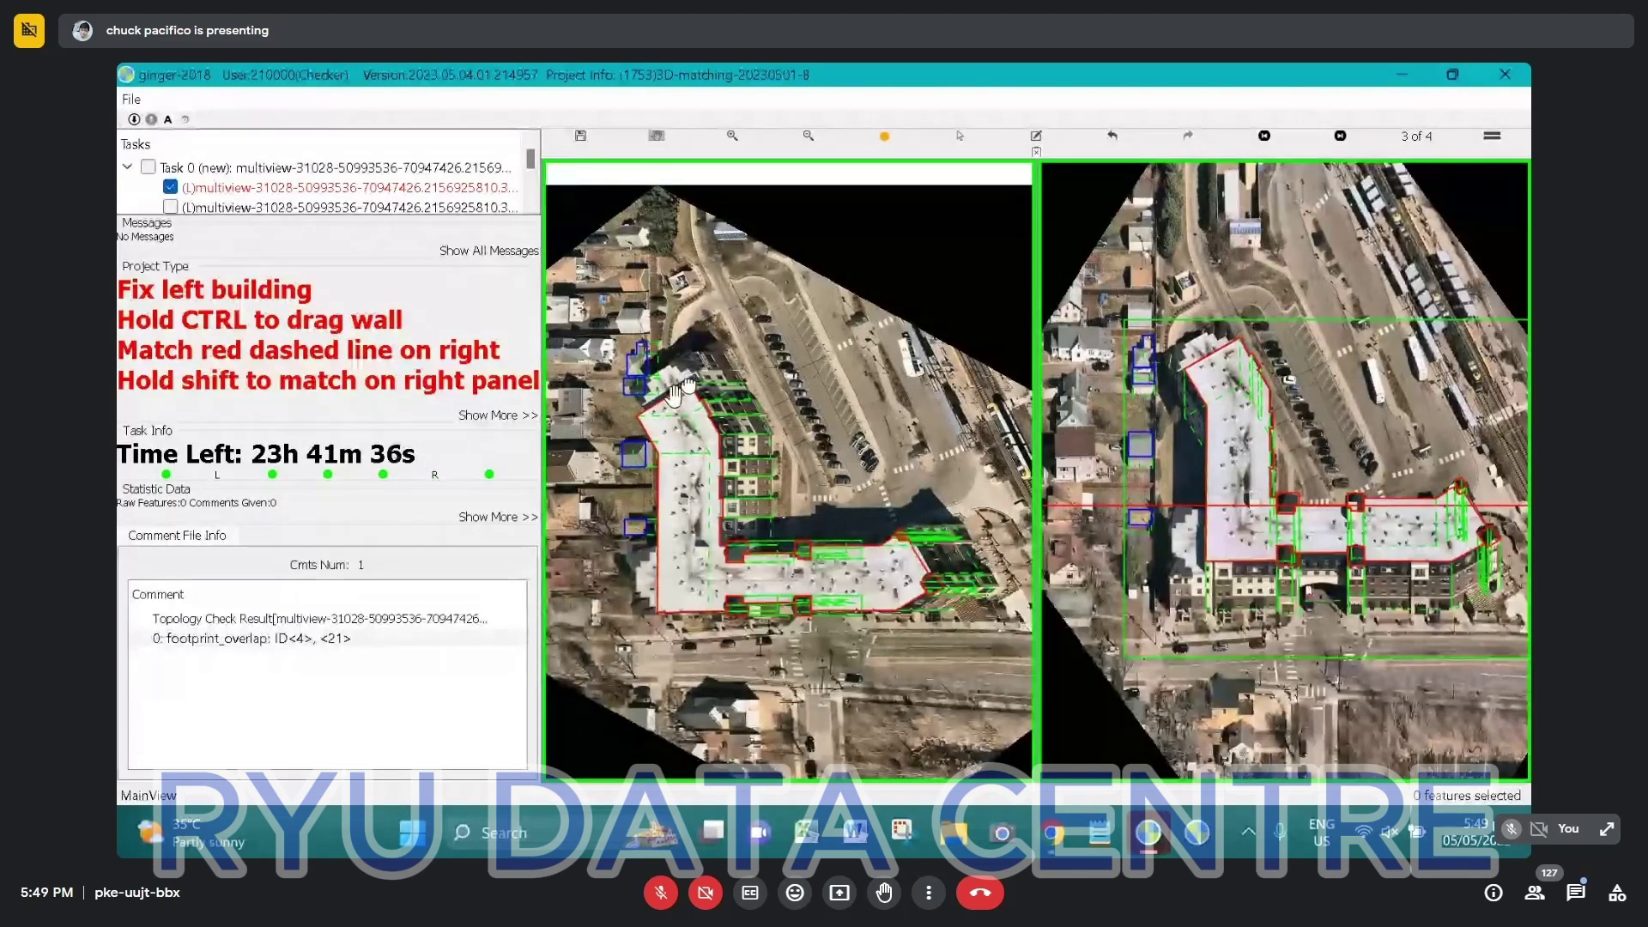
pyautogui.scroll(5, 675, 393)
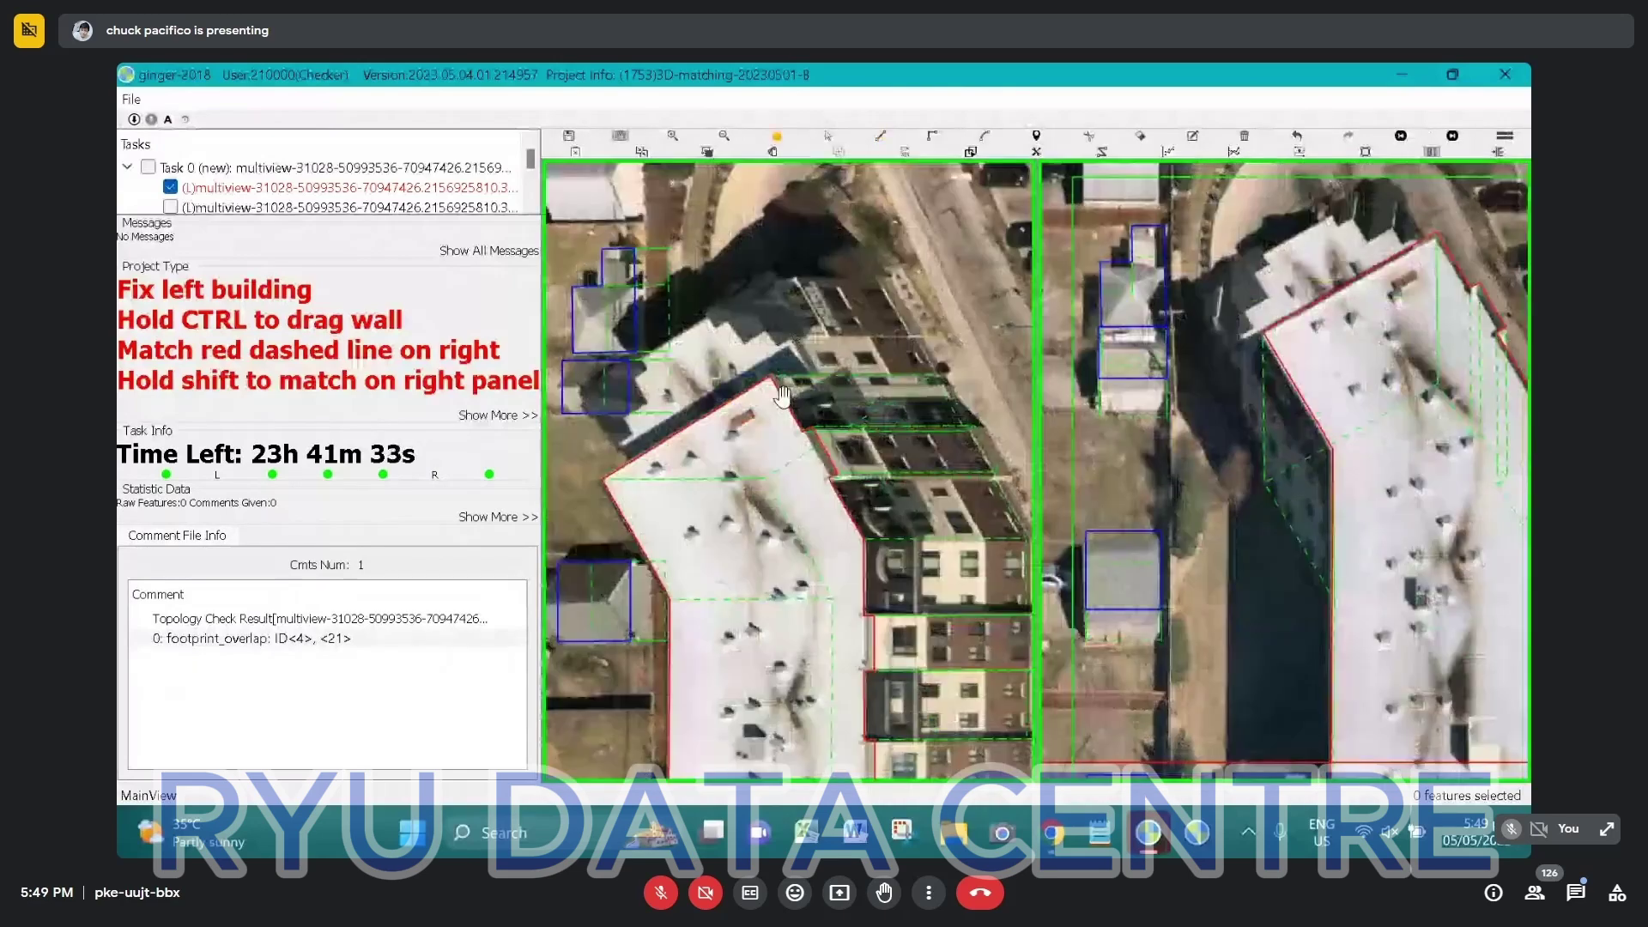
pyautogui.moveTo(782, 396); pyautogui.dragTo(880, 151)
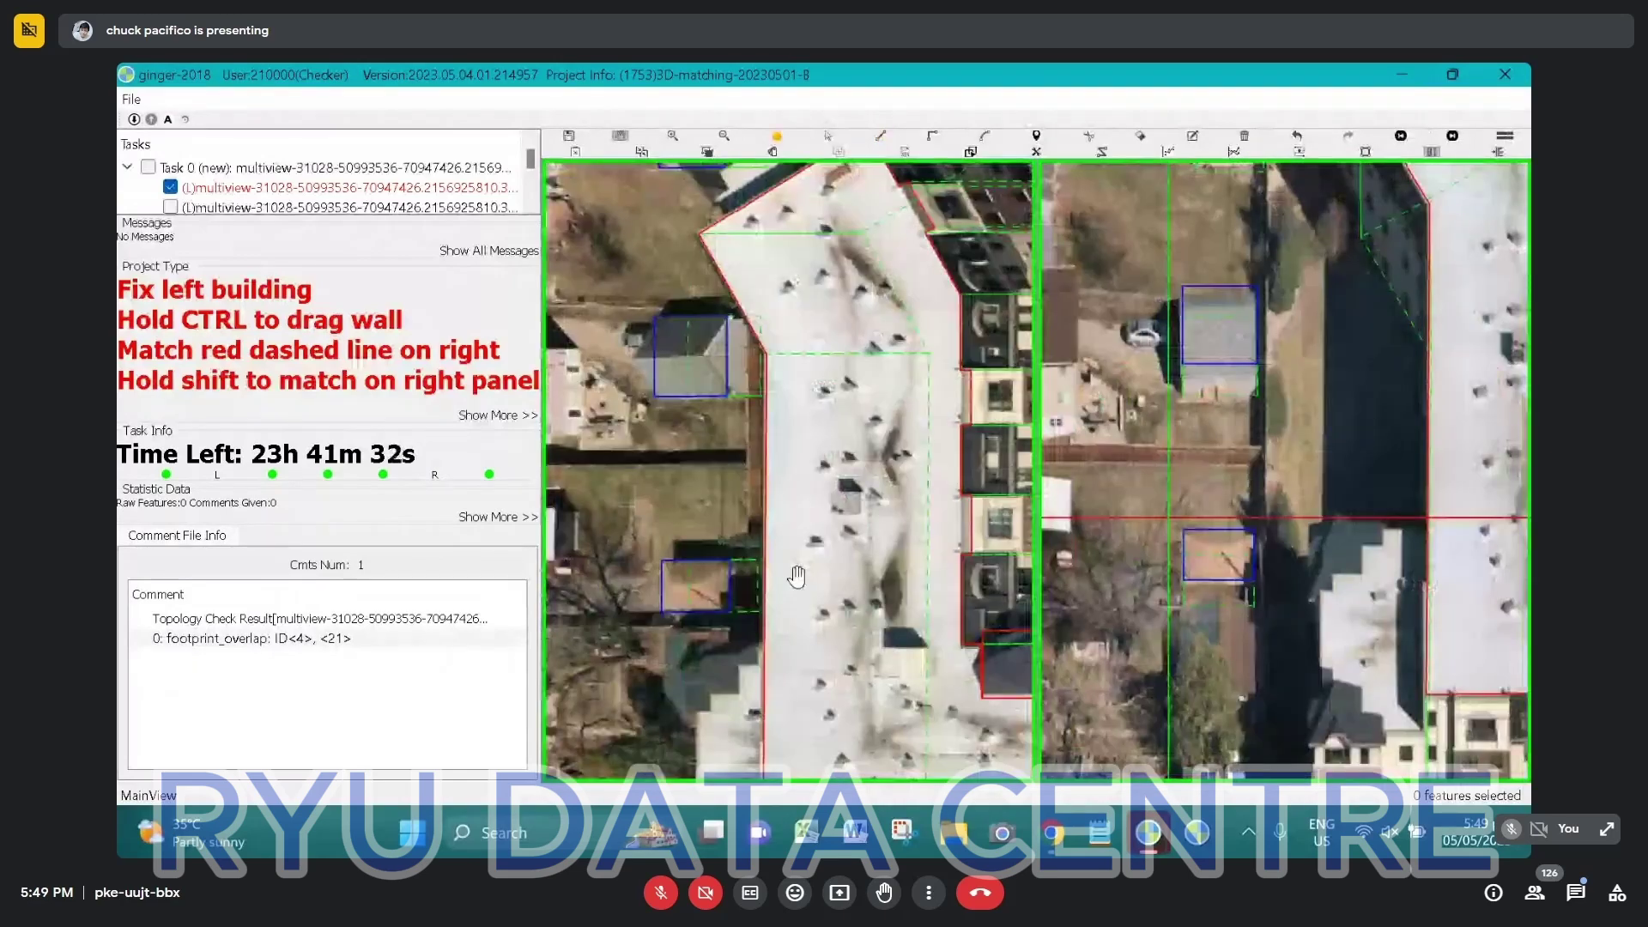
pyautogui.moveTo(797, 577); pyautogui.dragTo(740, 295)
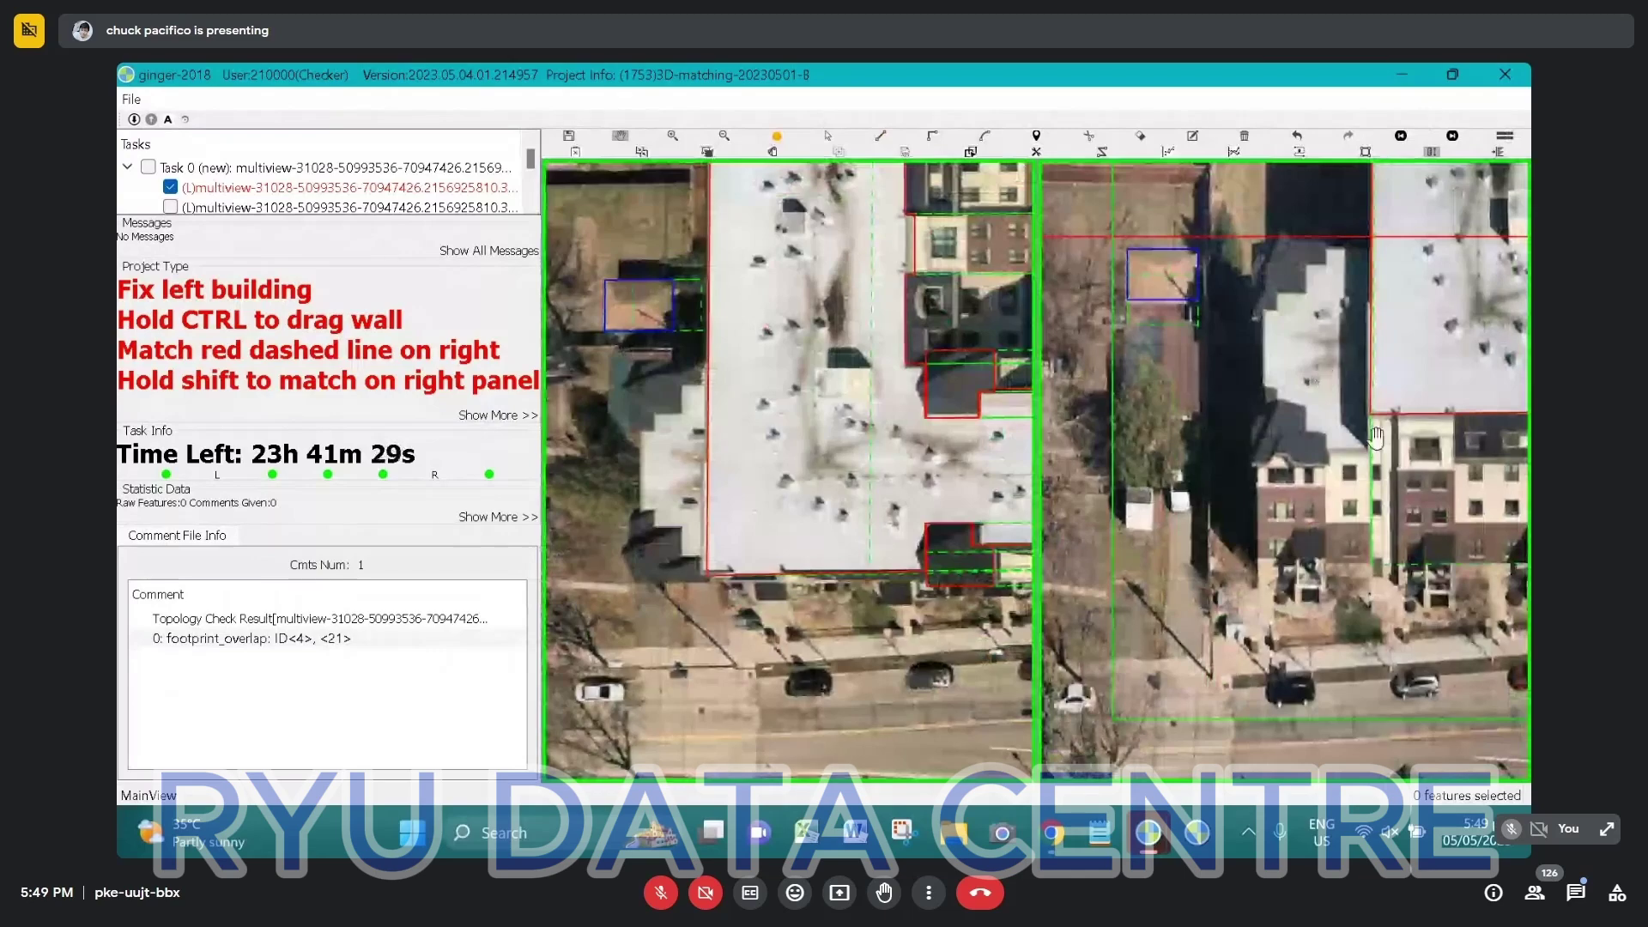
pyautogui.moveTo(1377, 262); pyautogui.dragTo(1391, 726)
pyautogui.moveTo(1314, 404); pyautogui.dragTo(1312, 417)
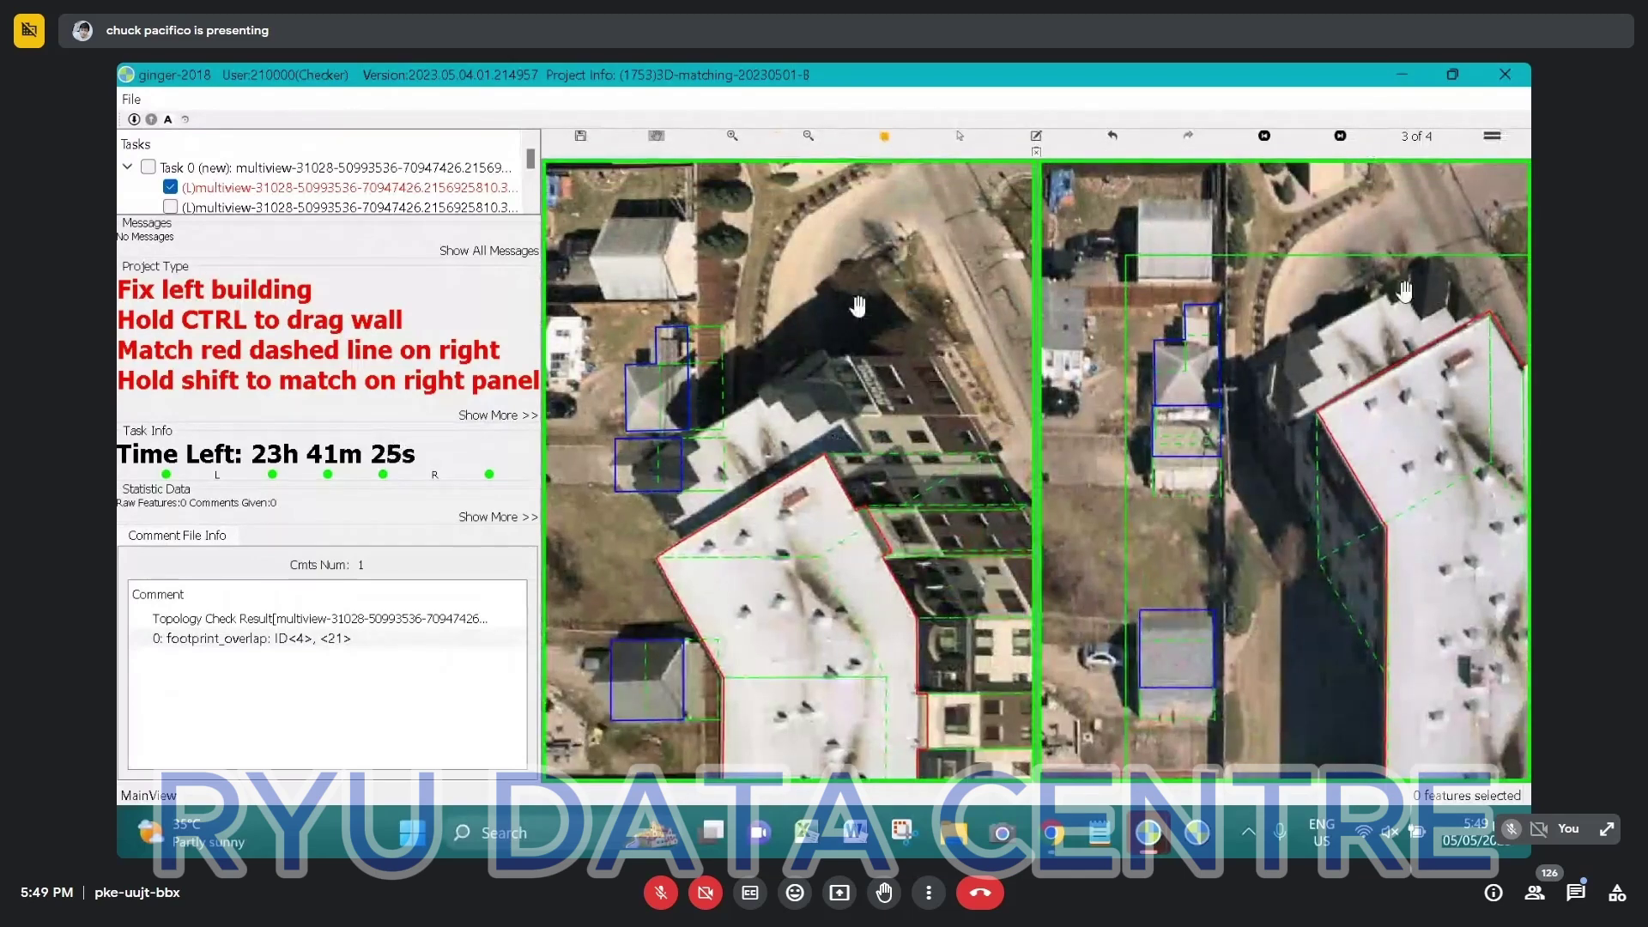
# Outline the lower stepped roof at the west wing's north end in the left image as an angled rectangle overlapping the main roof
pyautogui.scroll(3, 781, 352)
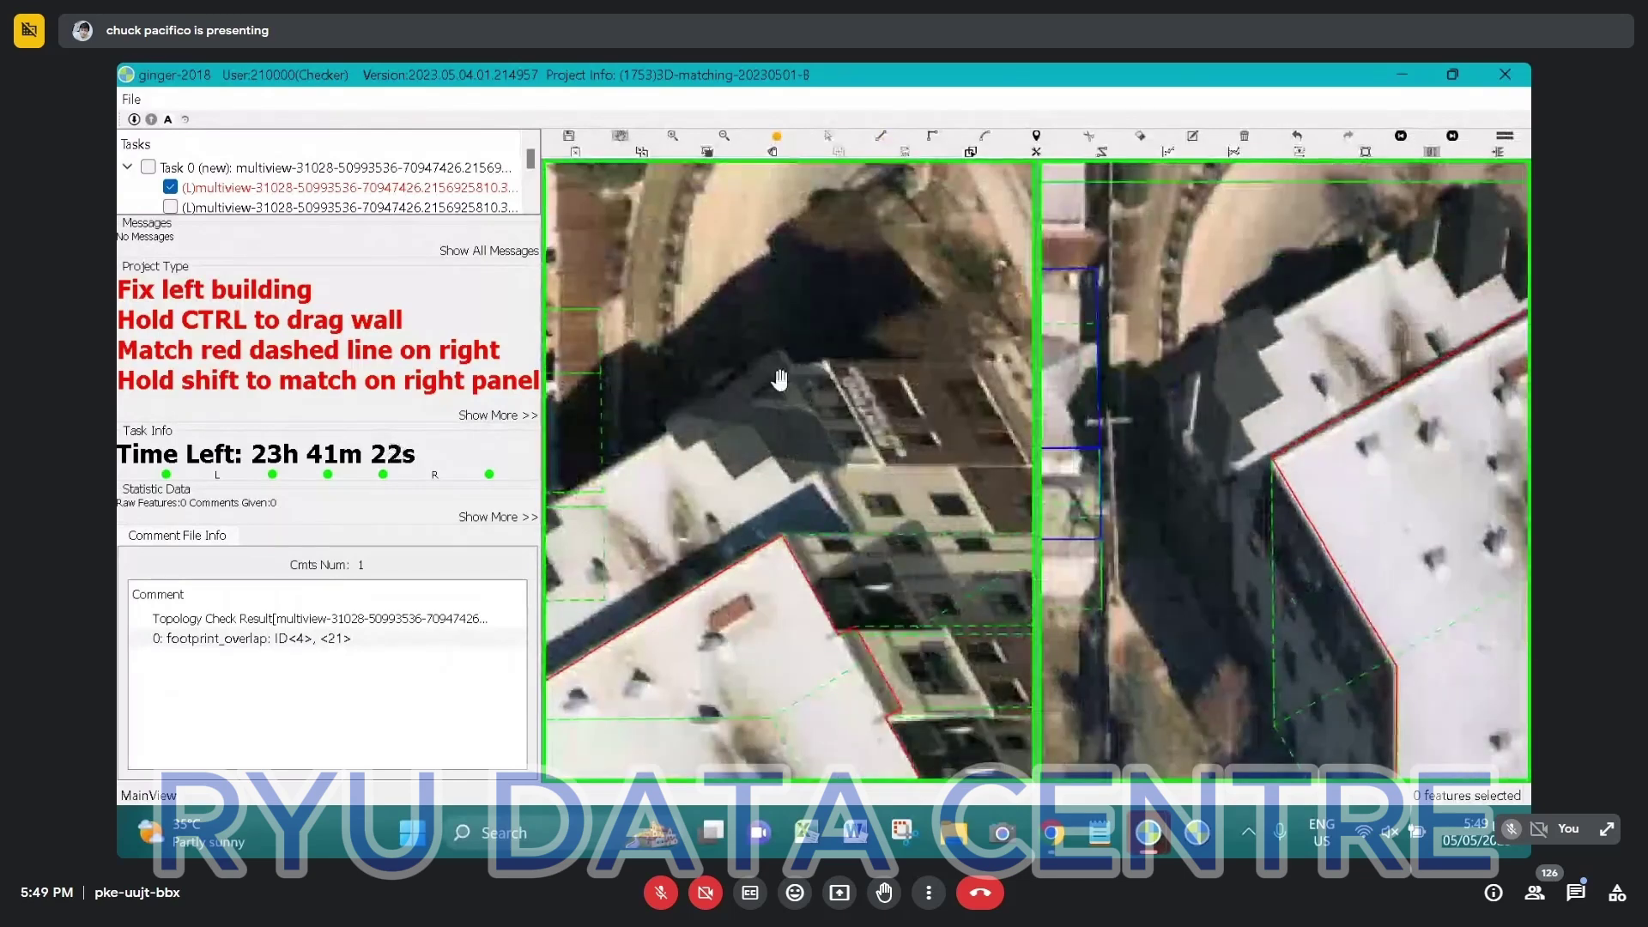
pyautogui.scroll(-1, 791, 390)
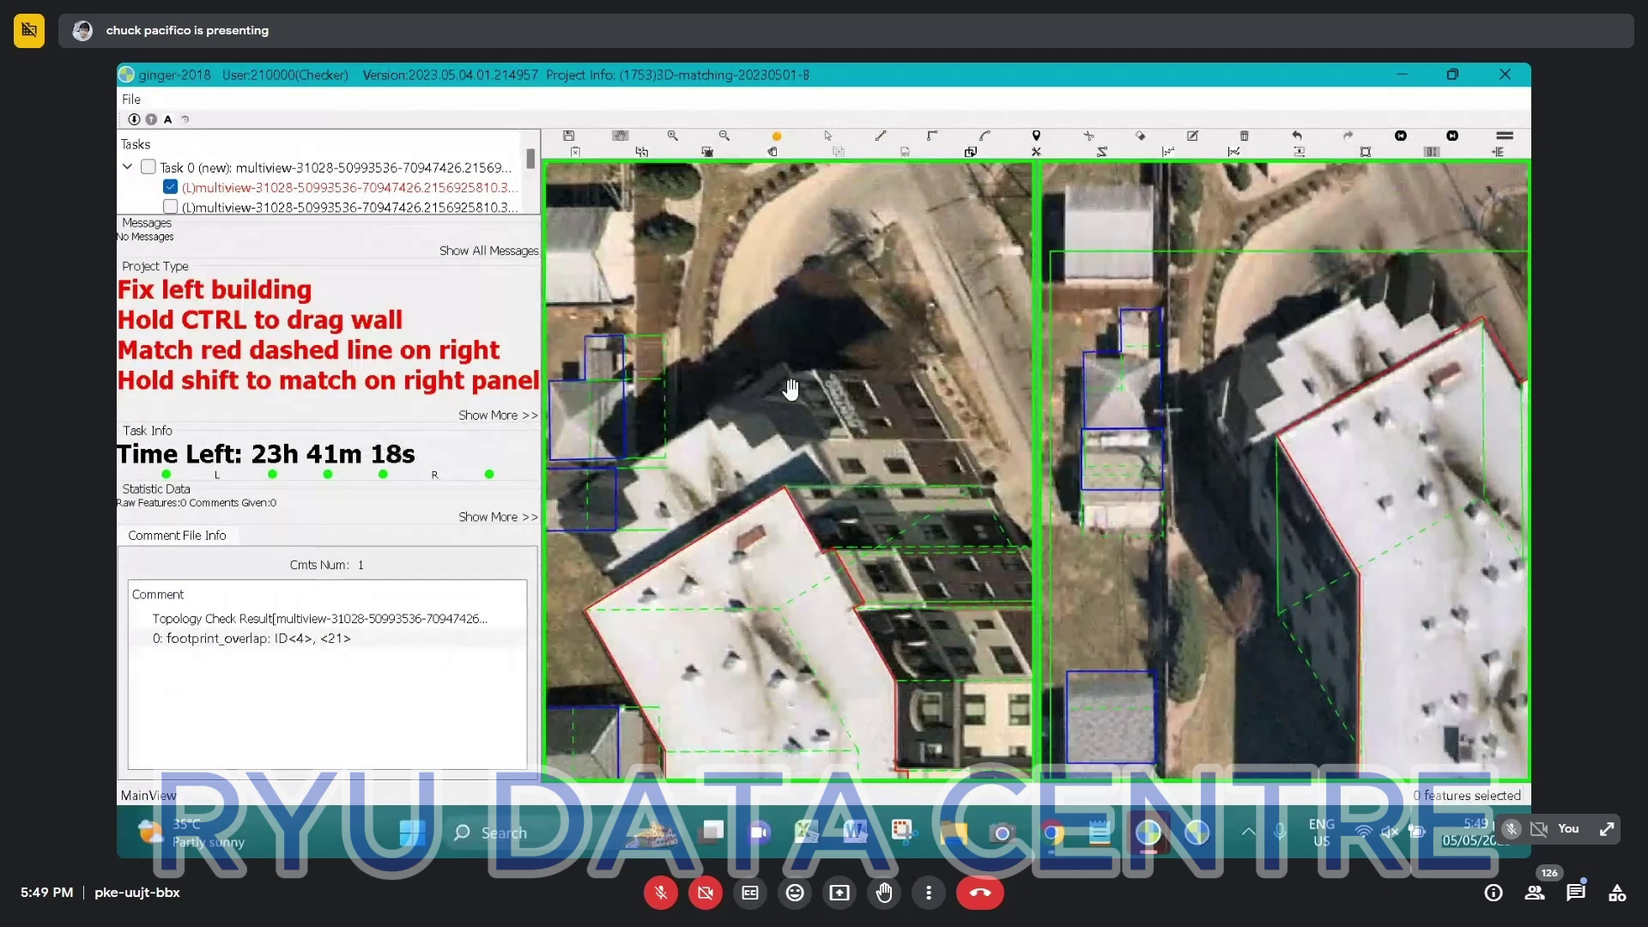
pyautogui.moveTo(773, 405); pyautogui.dragTo(806, 393)
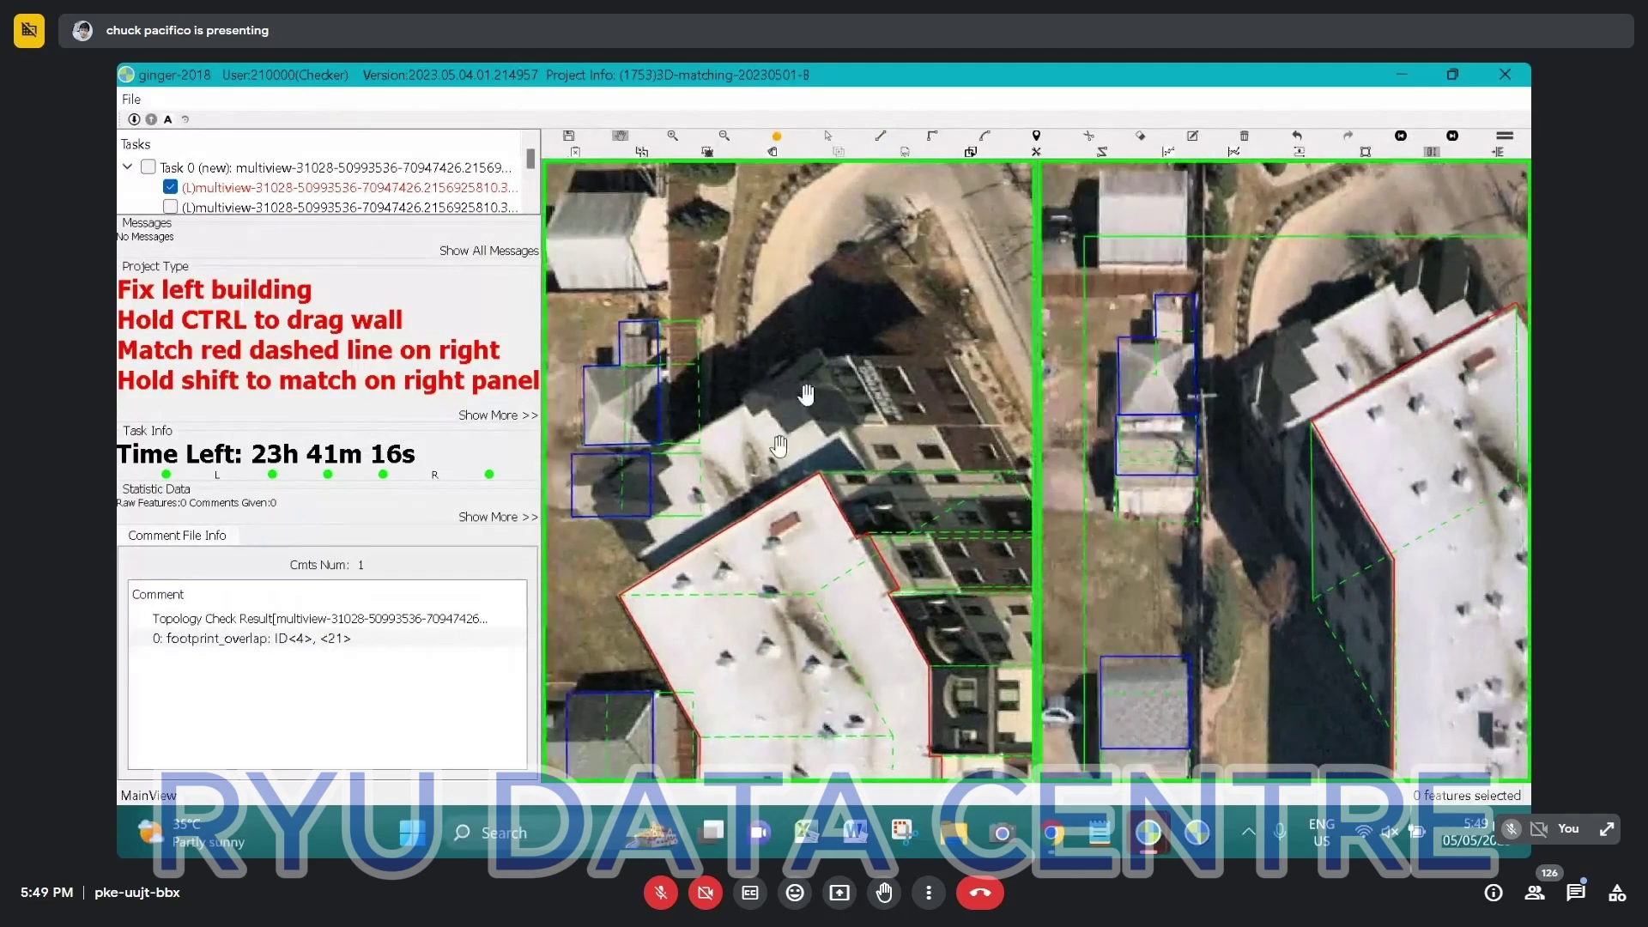
pyautogui.press('e')
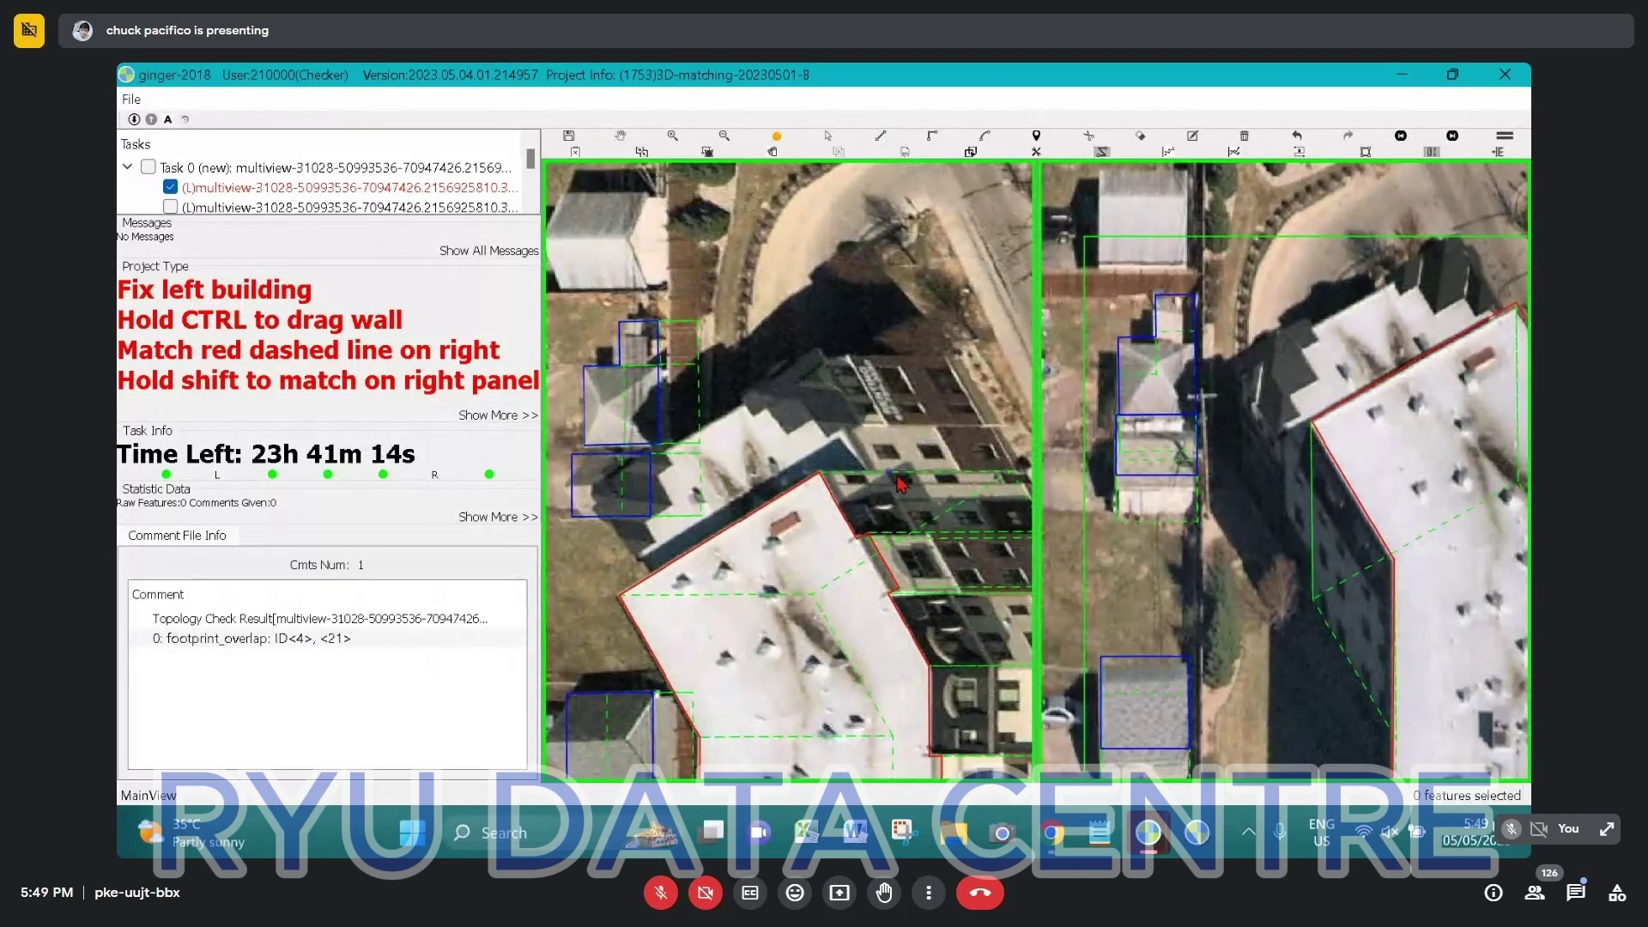
pyautogui.click(872, 472)
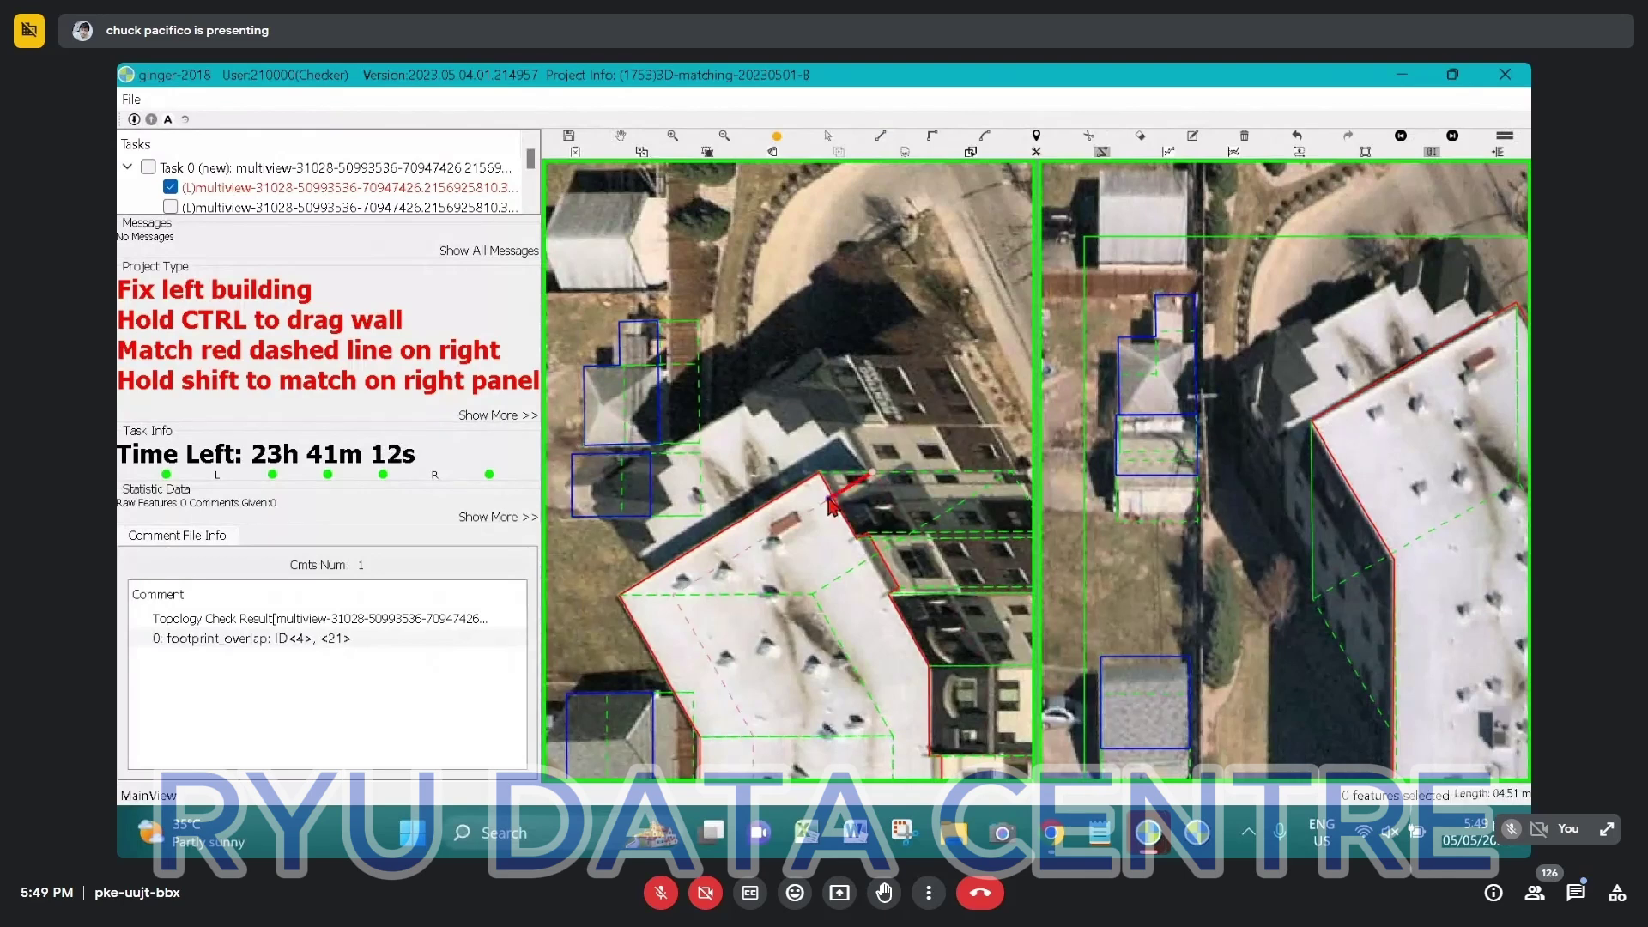
pyautogui.click(674, 593)
pyautogui.click(606, 484)
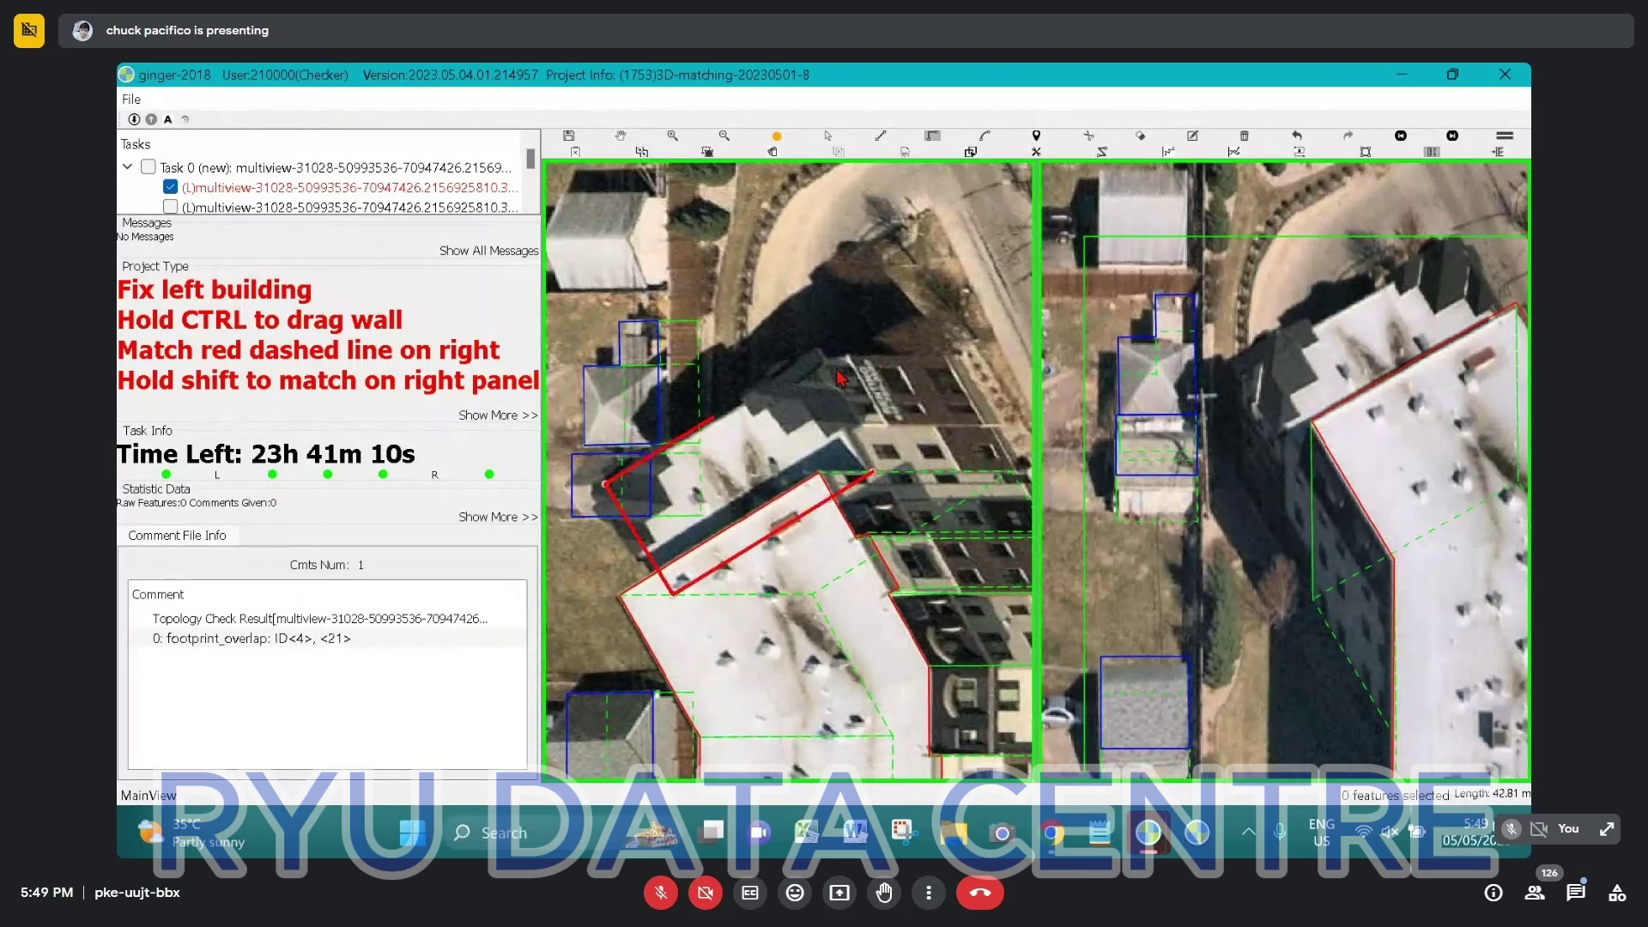
pyautogui.click(873, 473)
# Select the new lower-roof rectangle in the left image and adjust its northeastern edge to the roof
pyautogui.press('r')
pyautogui.click(849, 431)
pyautogui.press('Escape')
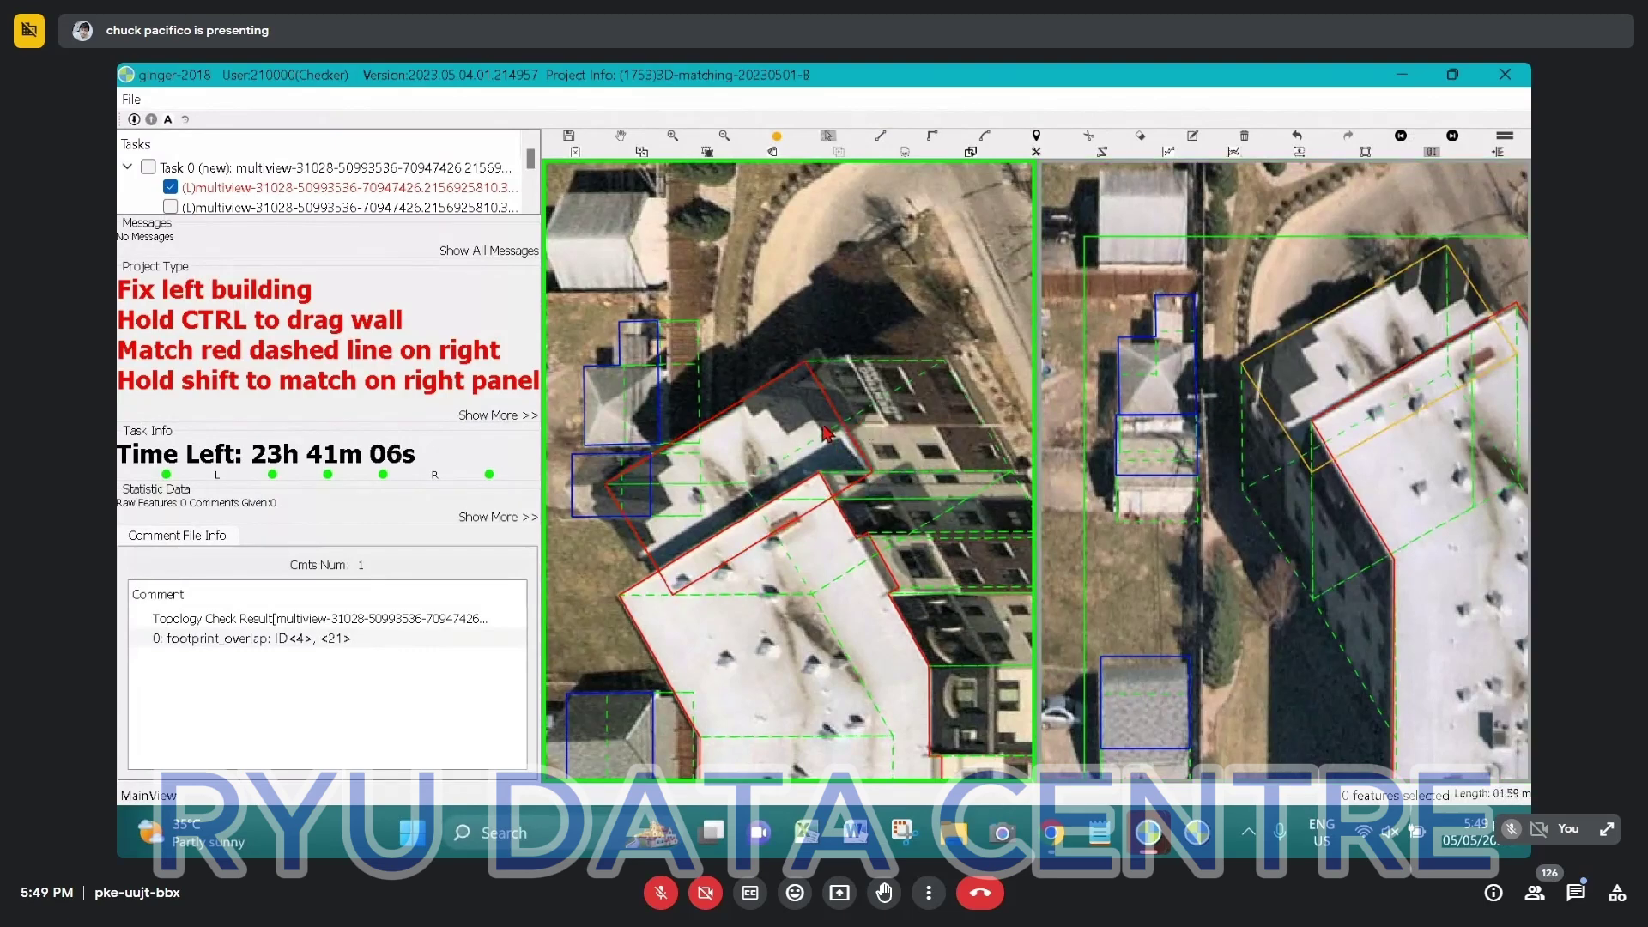
pyautogui.click(845, 432)
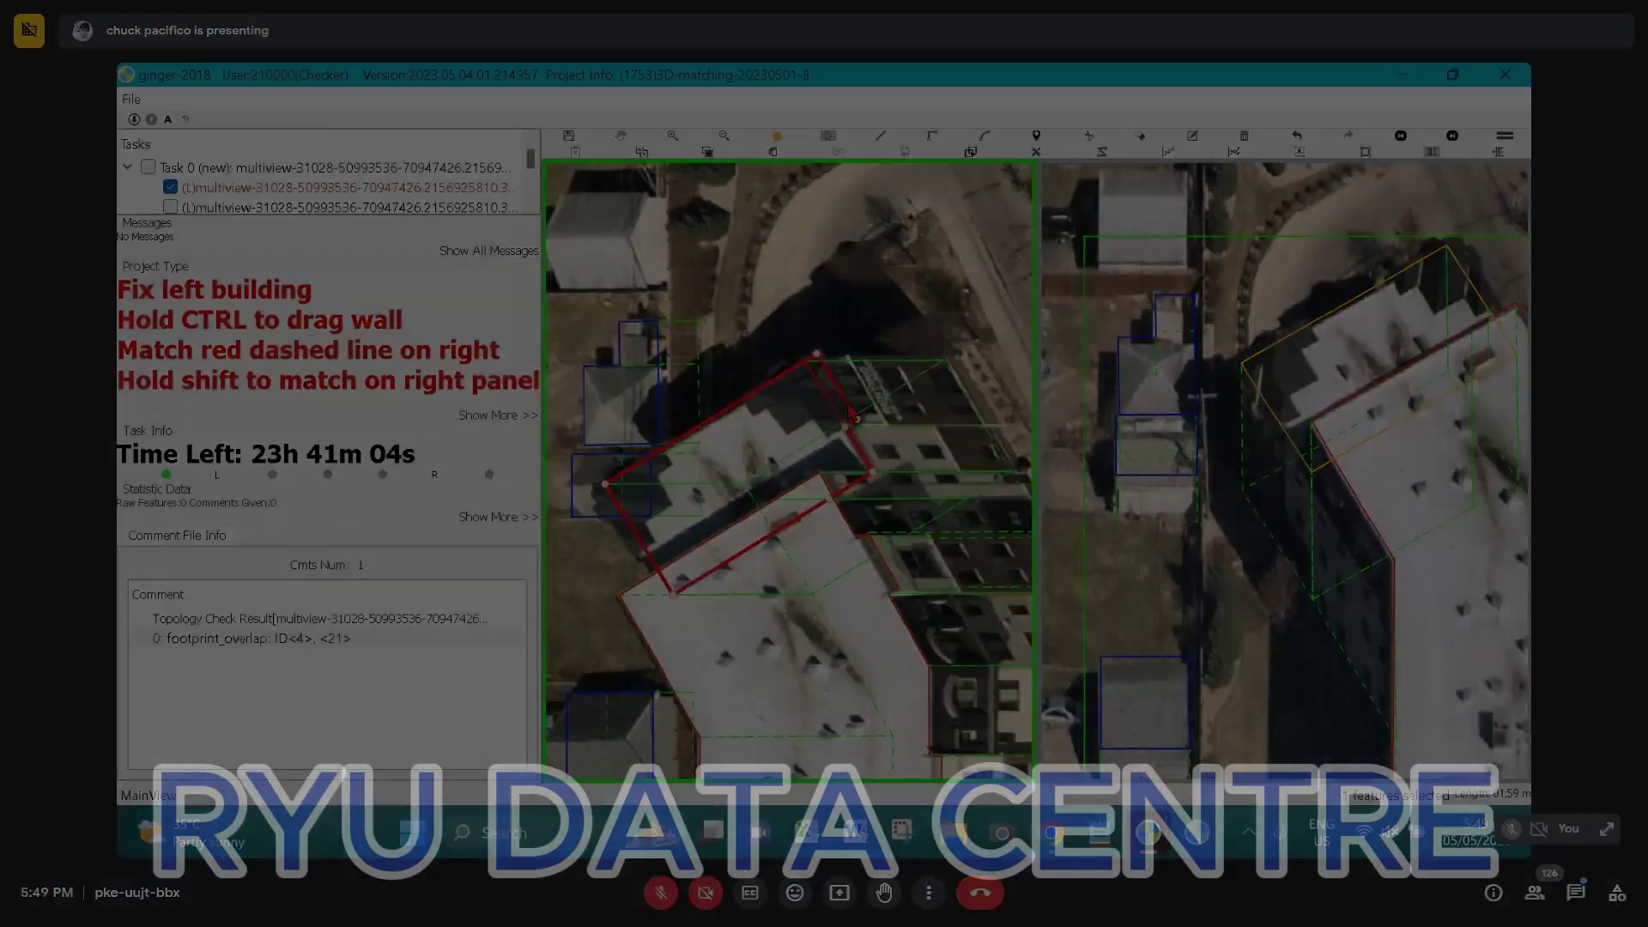